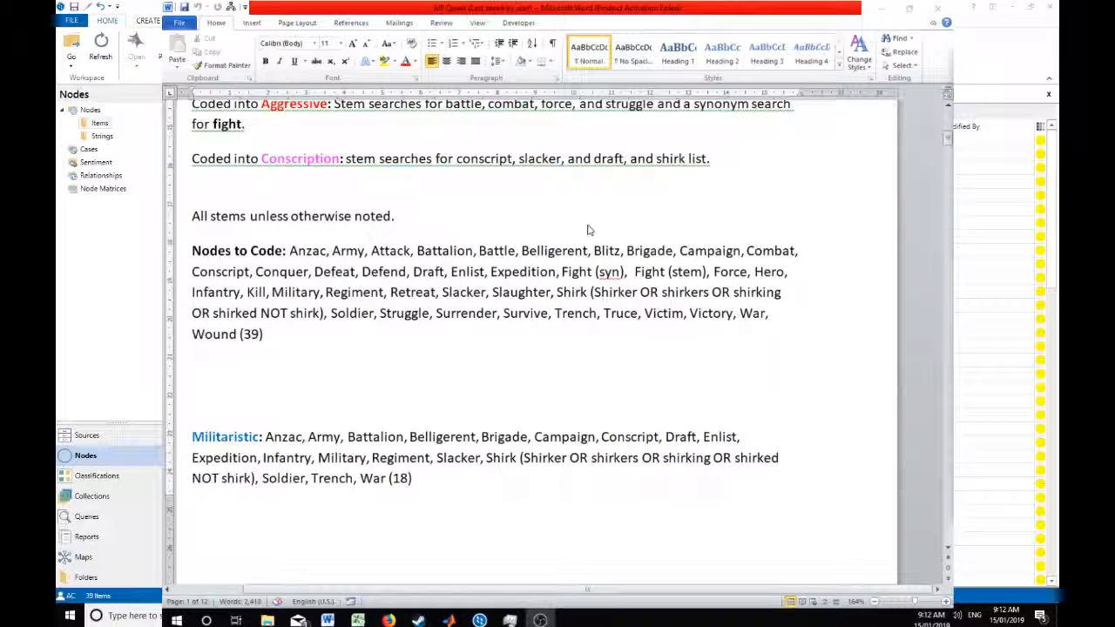
Step: Review the document's word lists from Nodes to Code through Charteris-Black, then switch to the NVivo project
scroll(579, 249, down, 1)
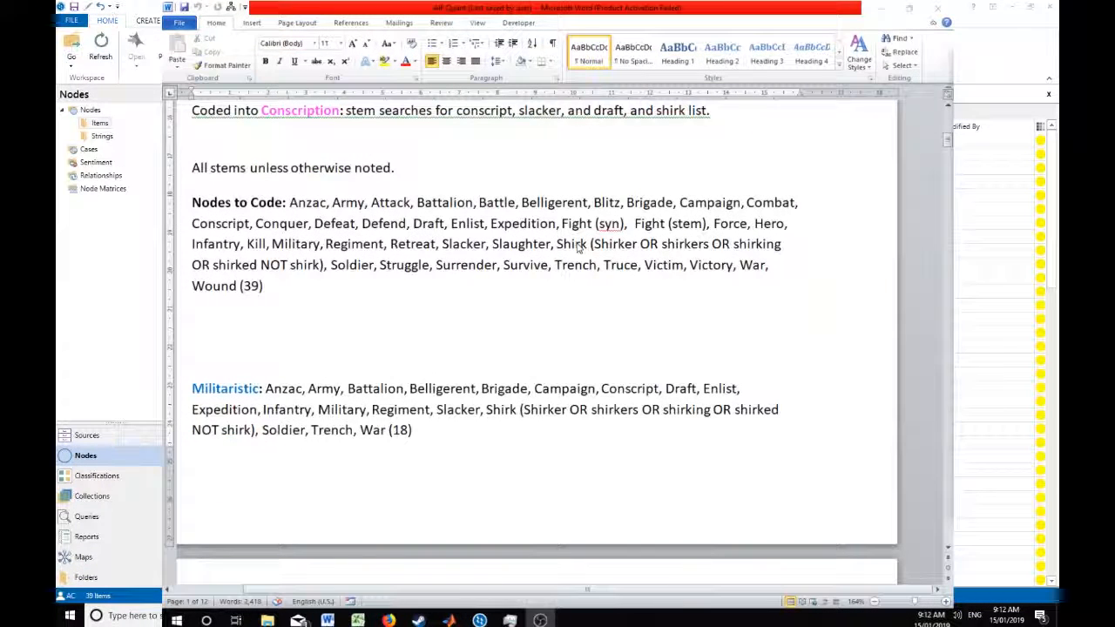
scroll(579, 248, down, 4)
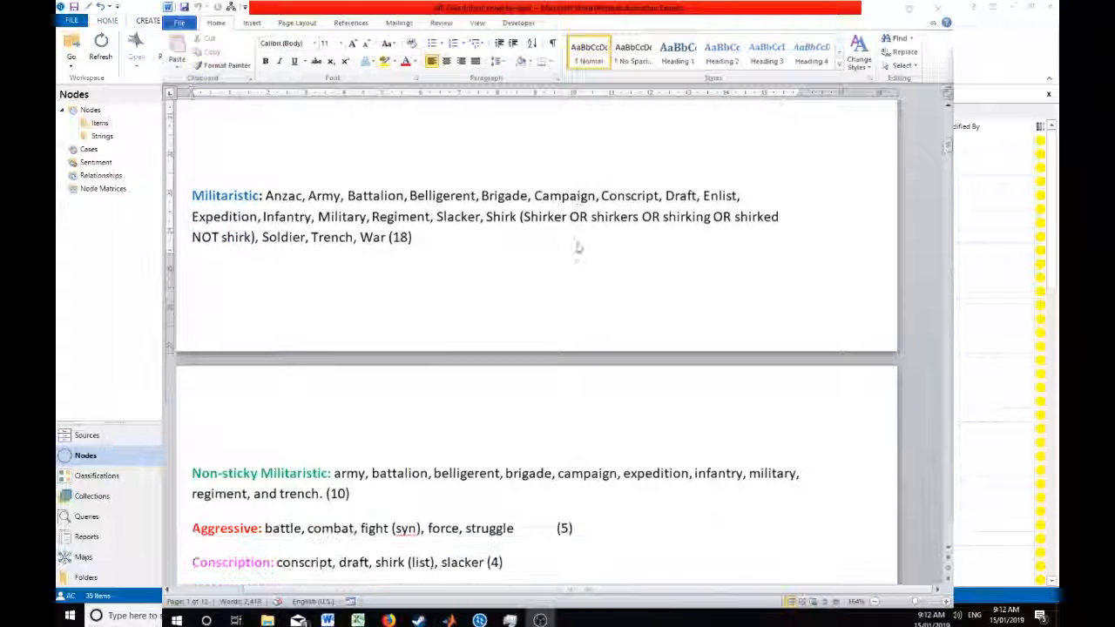
scroll(343, 238, down, 1)
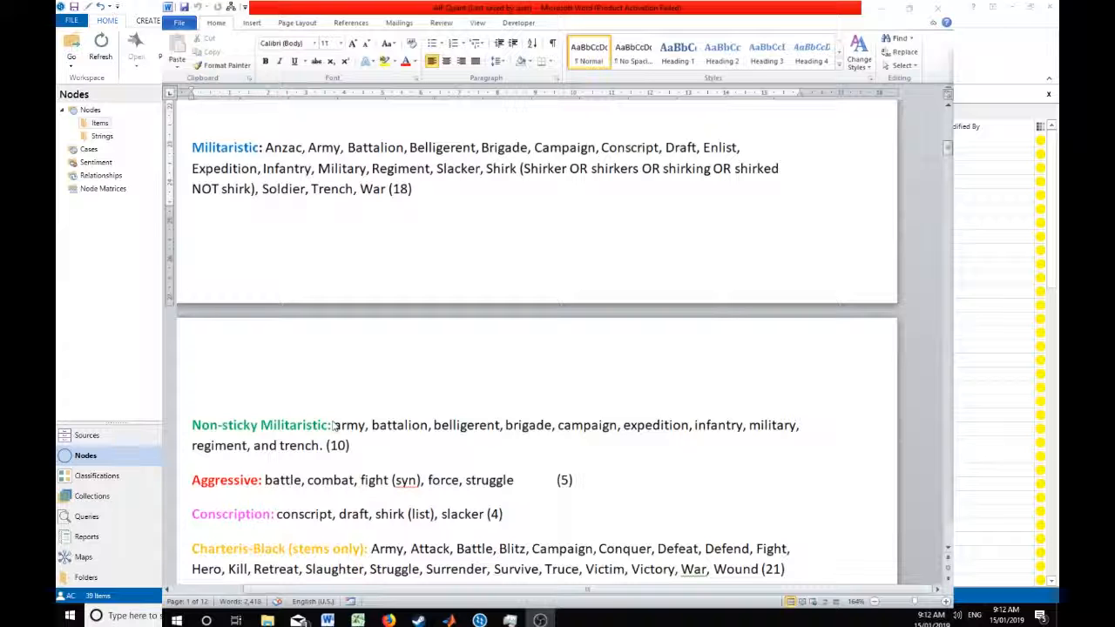
scroll(334, 425, down, 3)
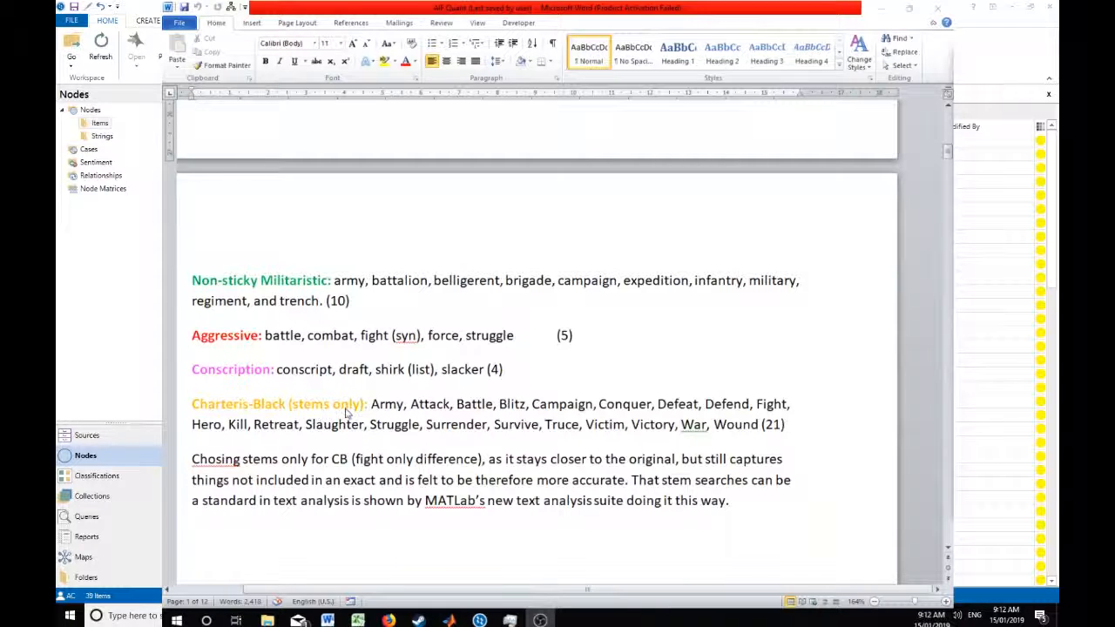
scroll(319, 447, down, 1)
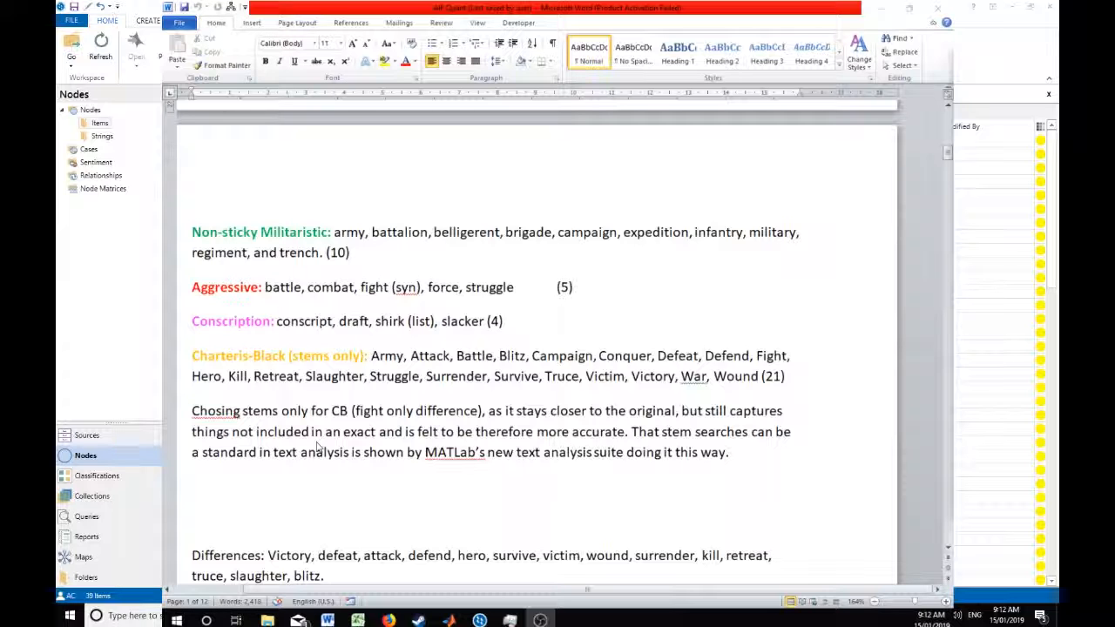
scroll(319, 447, up, 4)
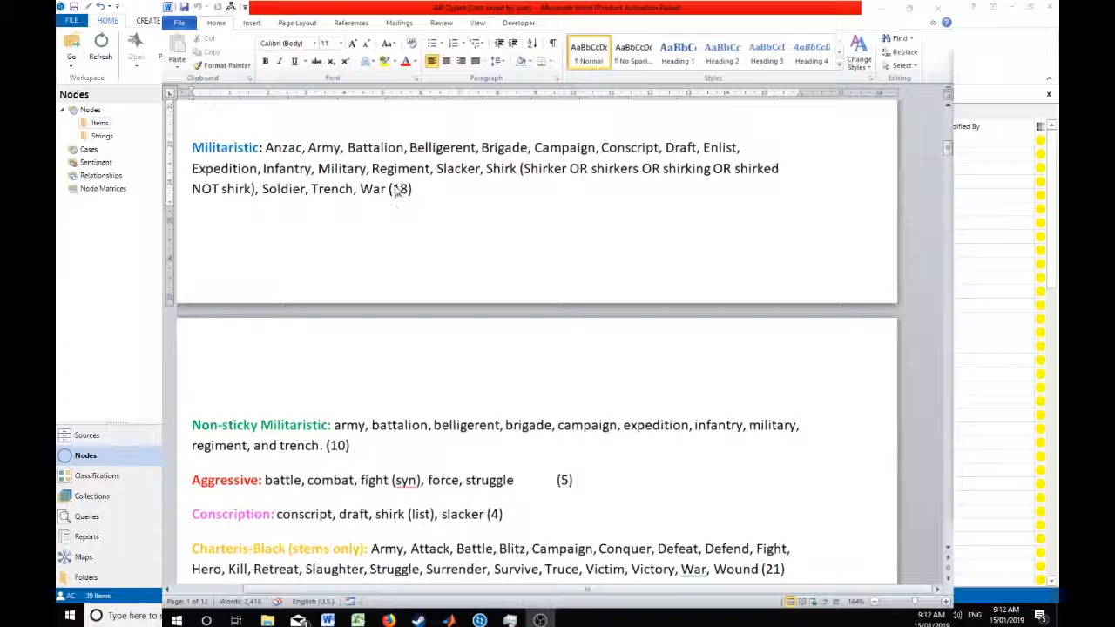
click(993, 140)
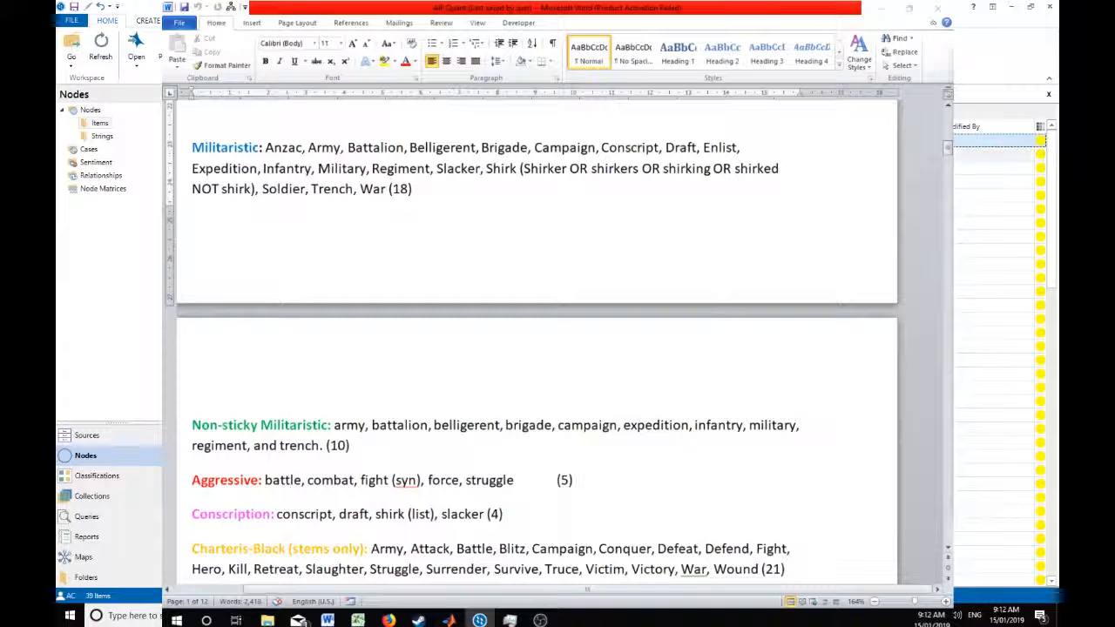
ctrl+click(993, 167)
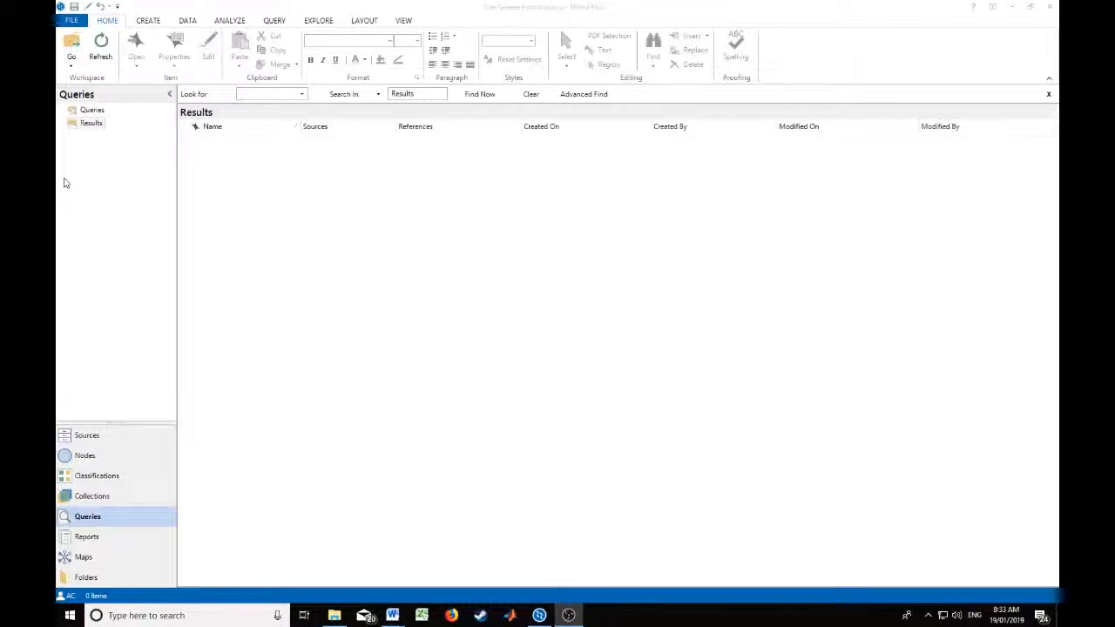
Step: Create a text search query for "Anzac" with stemmed words across all sources, and run it with saving of results
click(274, 20)
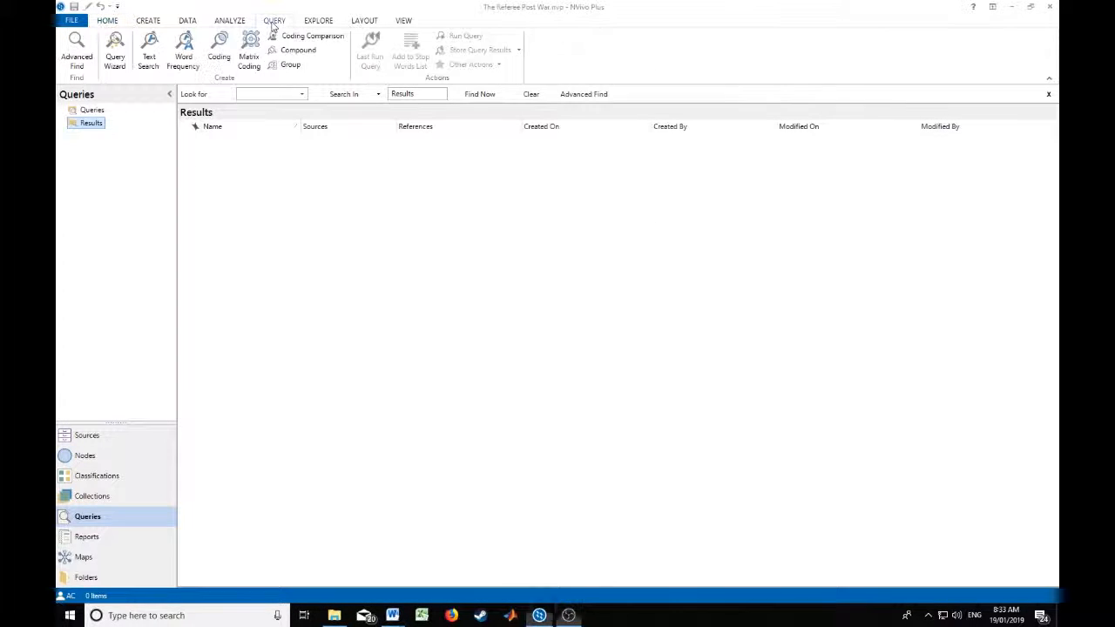
click(149, 61)
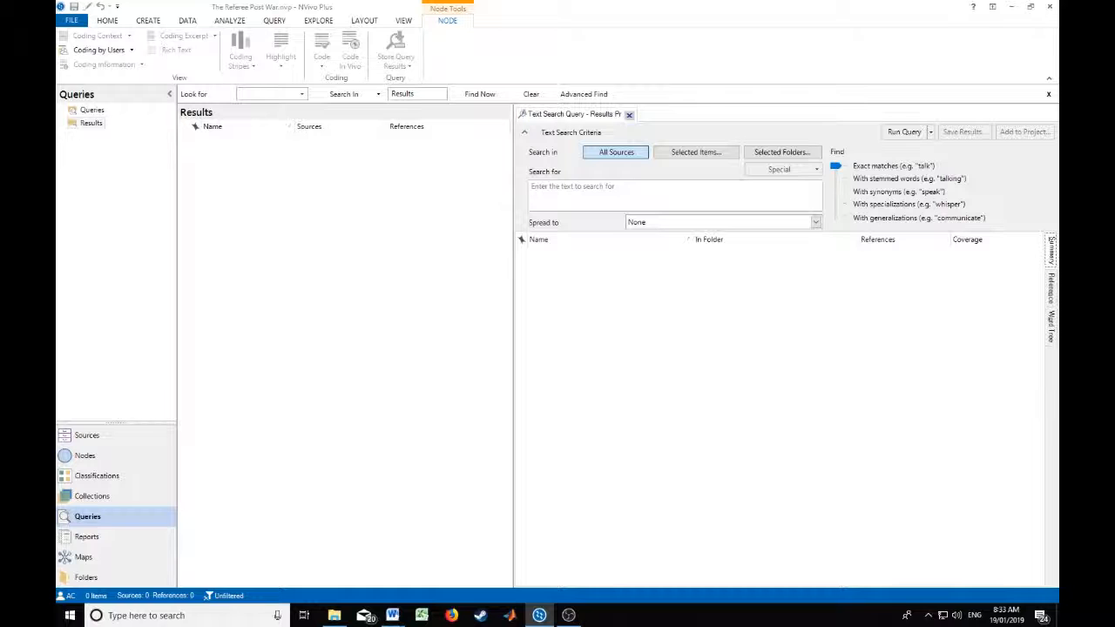
key(alt+Tab)
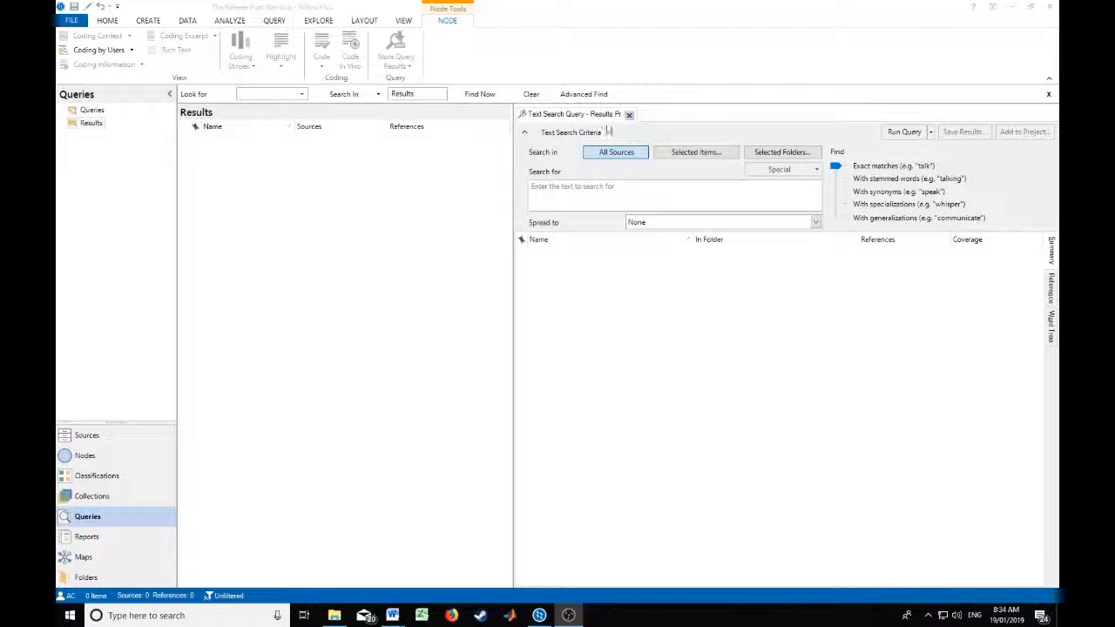
click(587, 189)
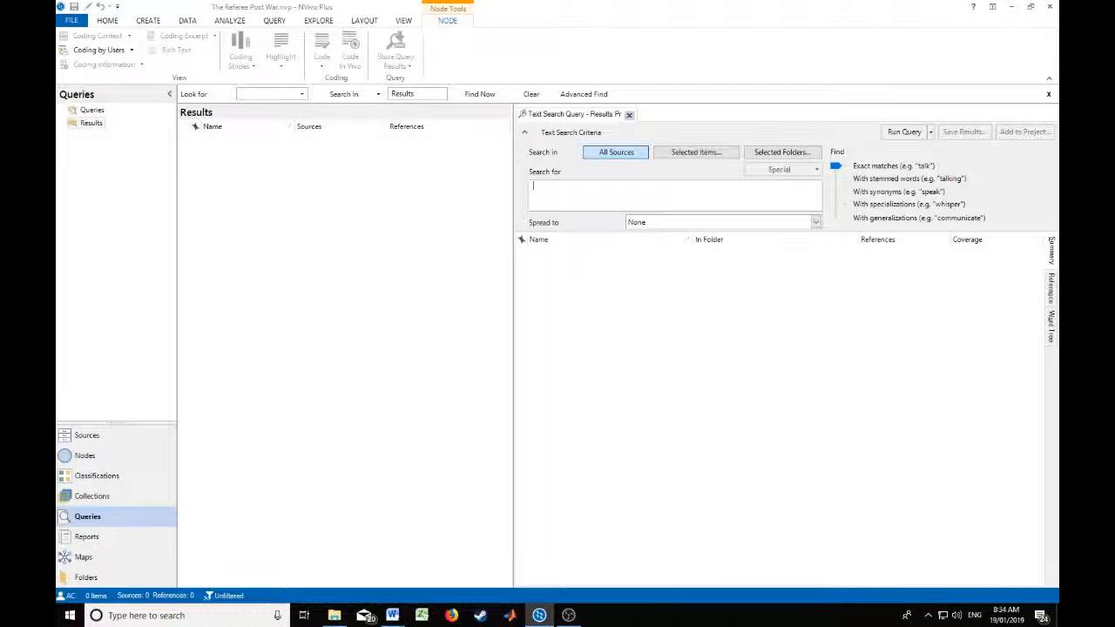
key(alt+Tab)
click(645, 188)
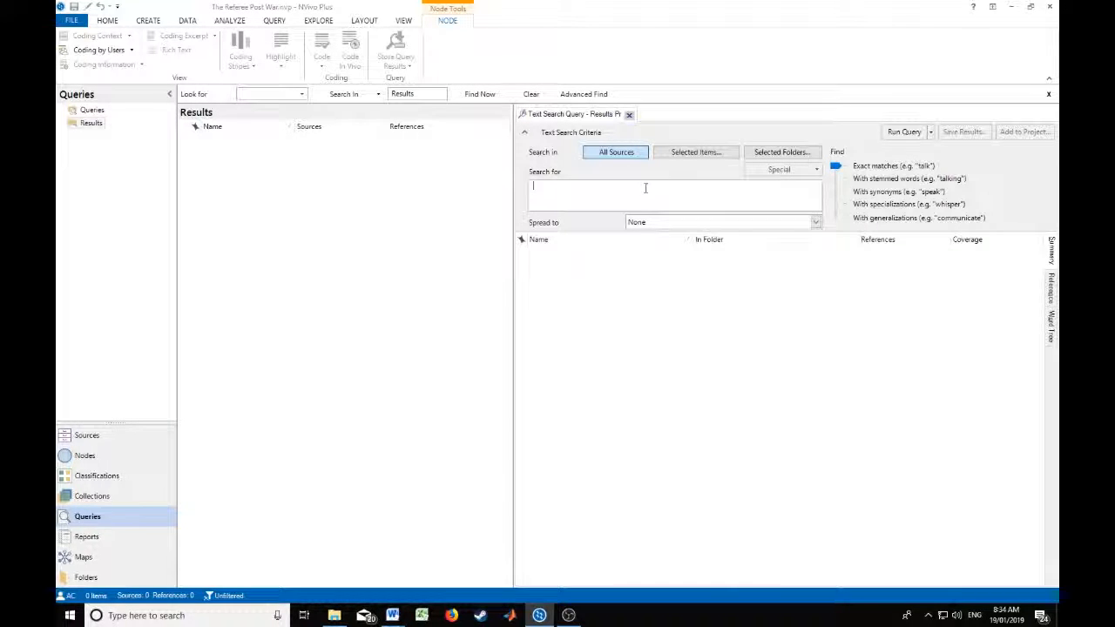
text(Anzac)
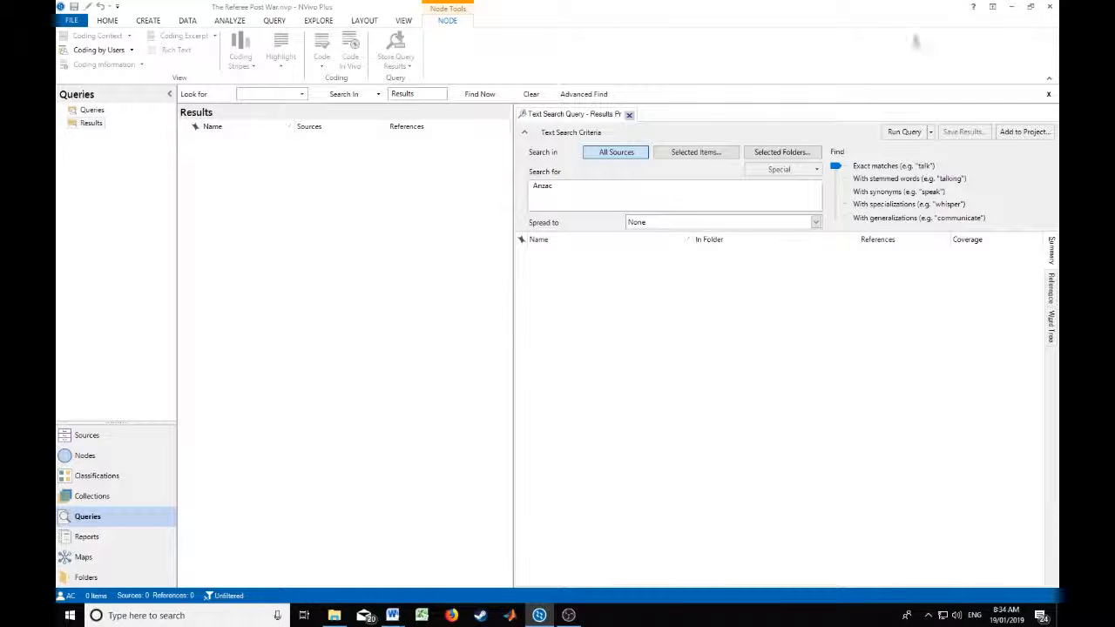
click(929, 131)
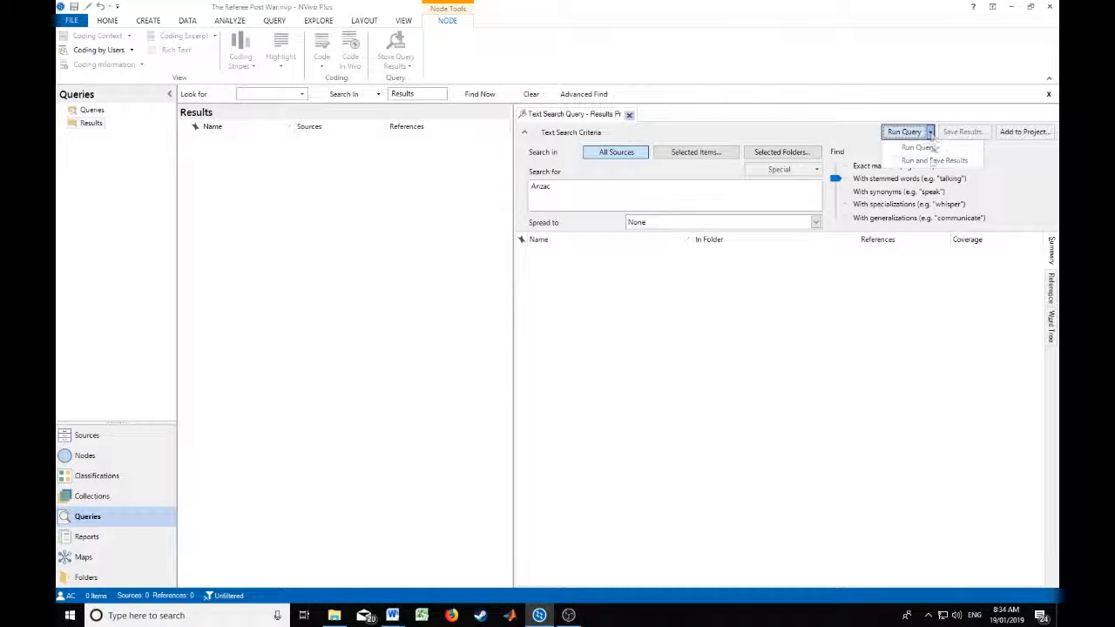
click(932, 161)
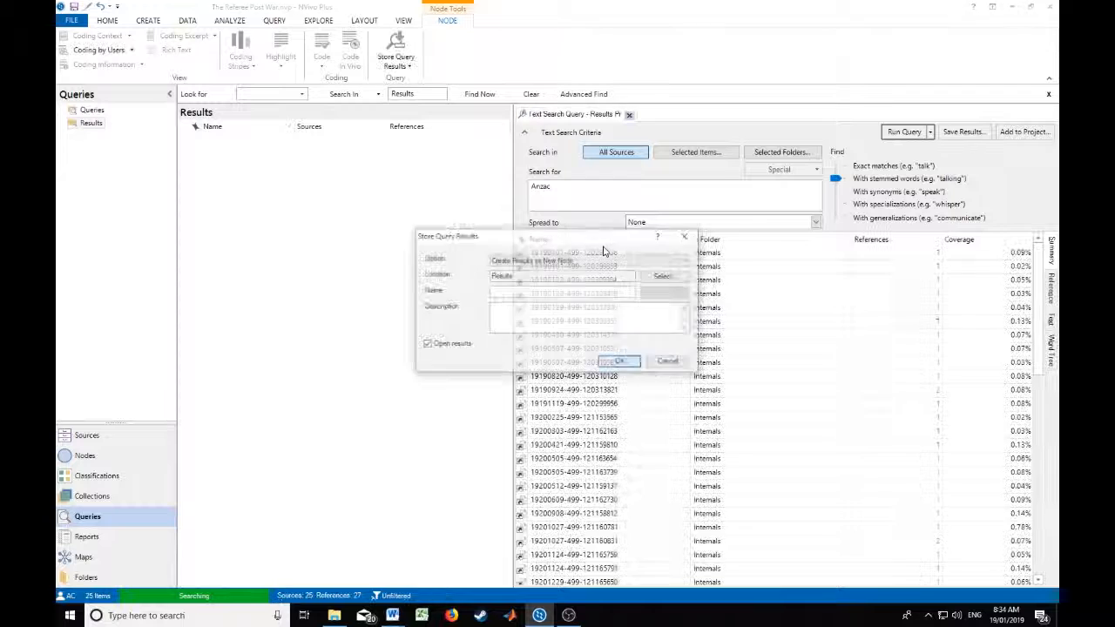
Step: Store the query results as a new node named "Anzac Stem" in the Results folder
click(520, 290)
text(A)
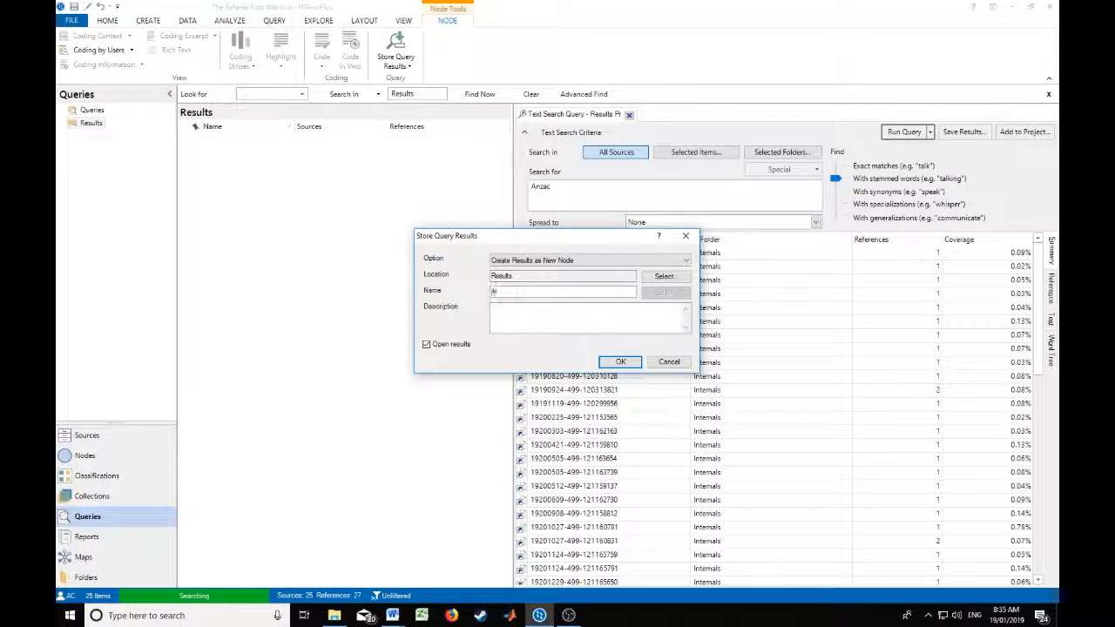
text(nzac Stem)
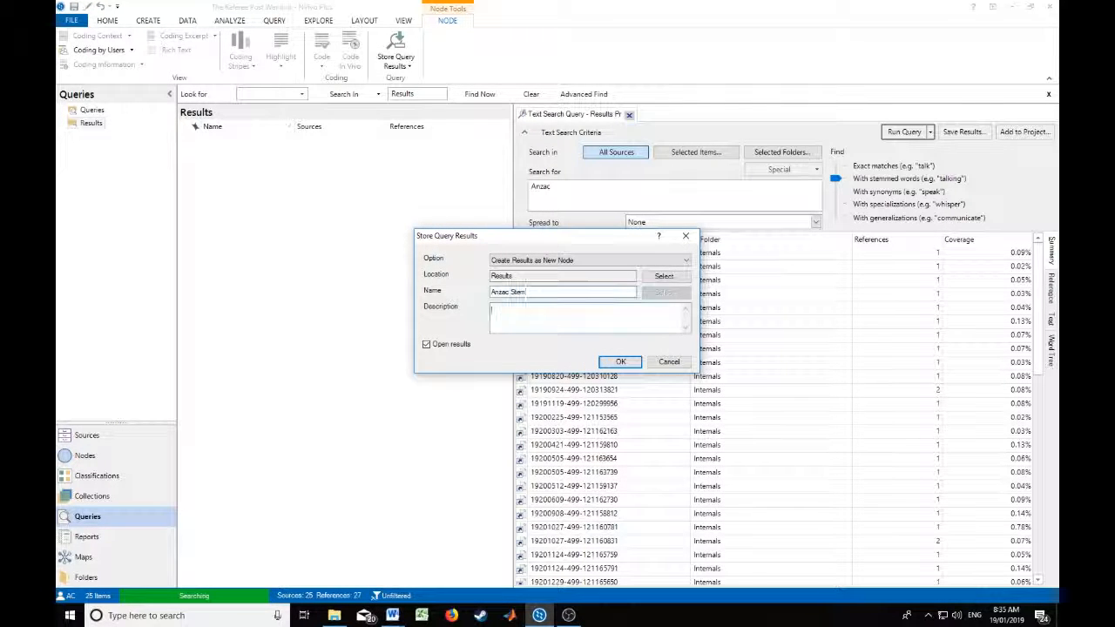
key(Tab)
key(Tab)
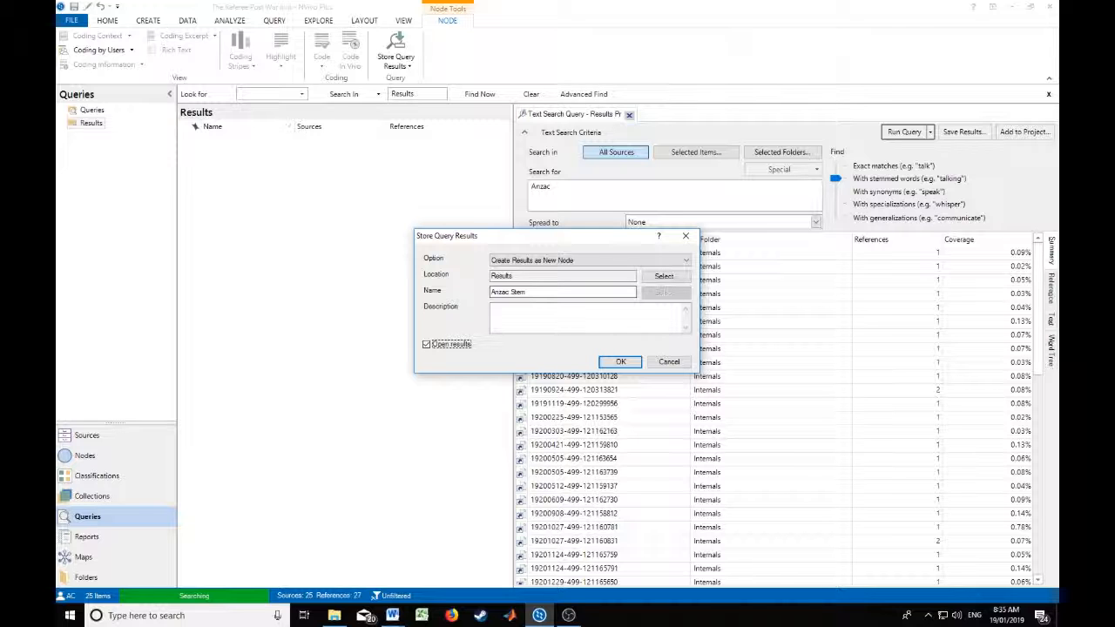
key(Tab)
key(Return)
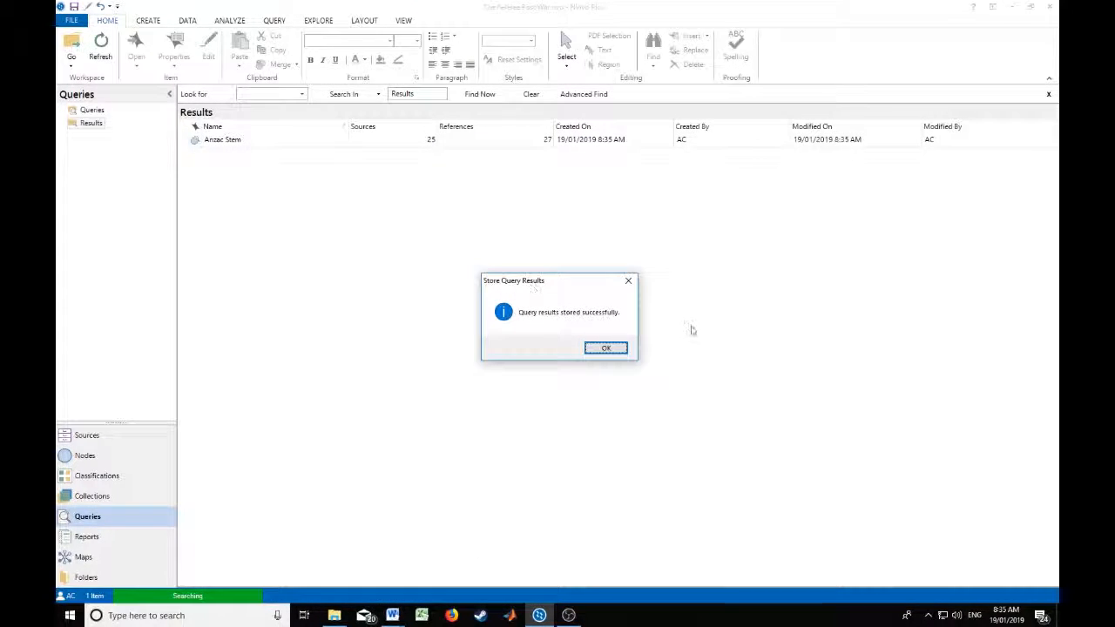
click(604, 346)
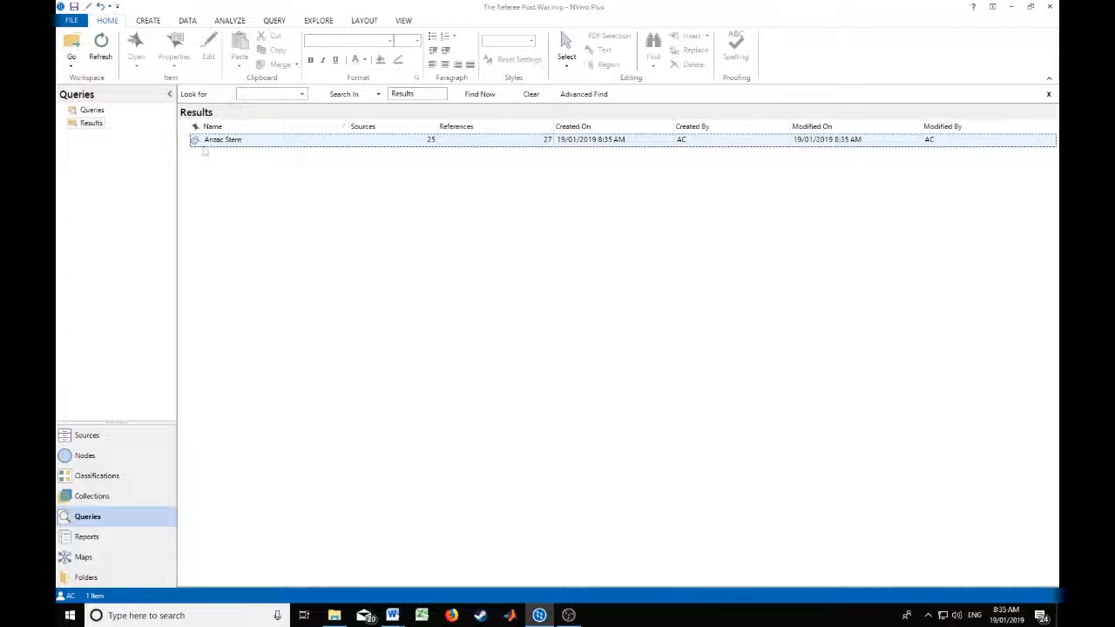
Step: Reopen the last run query, replace its search term with "Army", and run it with saving of results
click(97, 521)
click(276, 21)
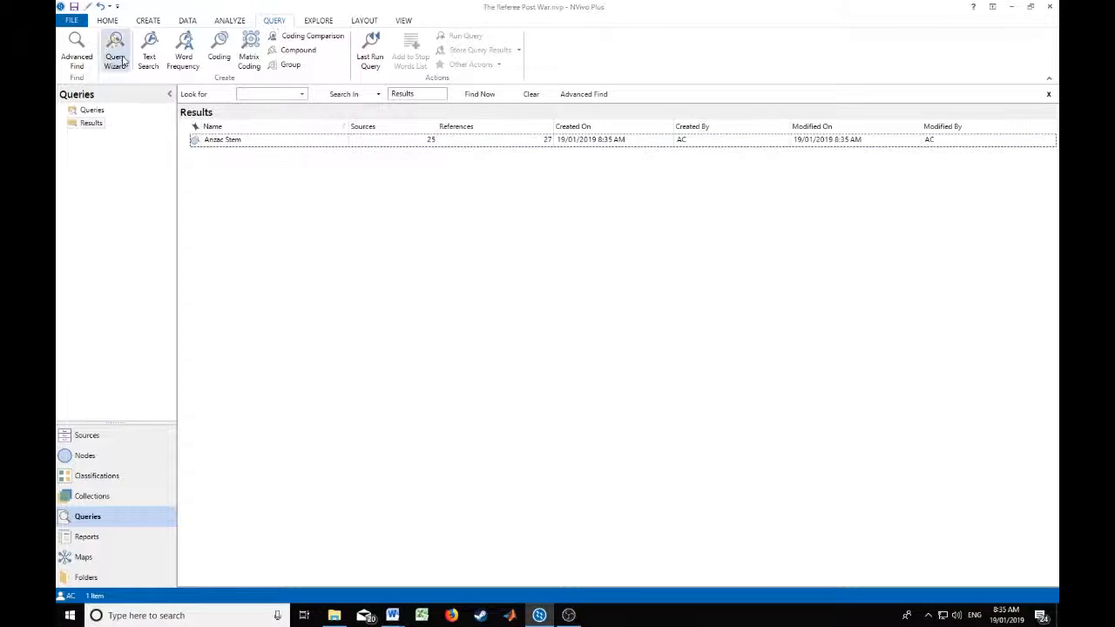
click(370, 52)
double_click(578, 192)
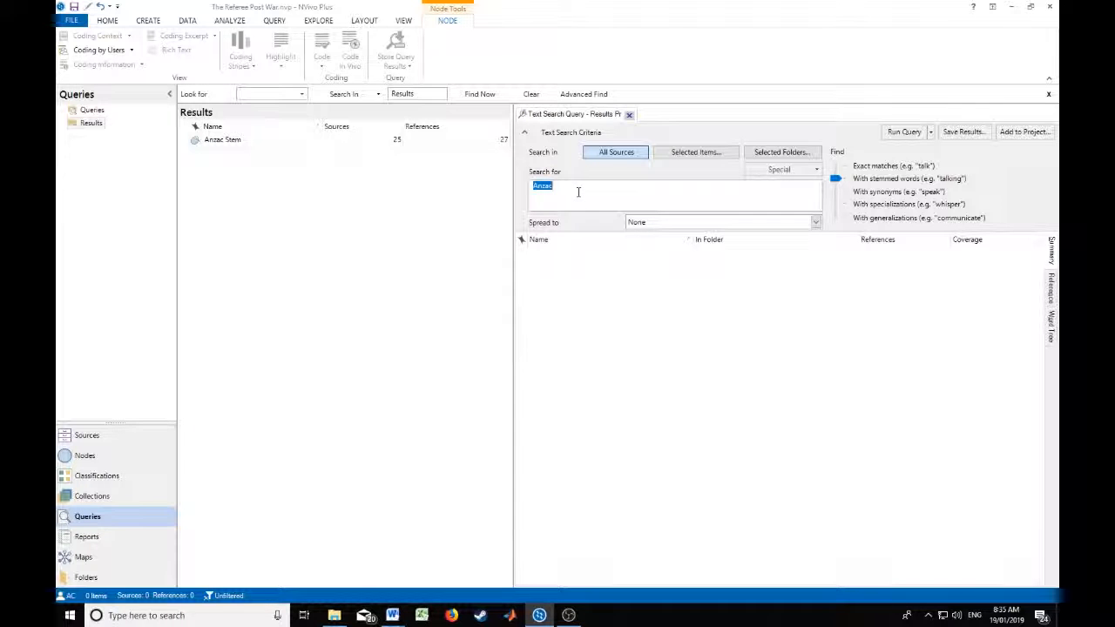
key(BackSpace)
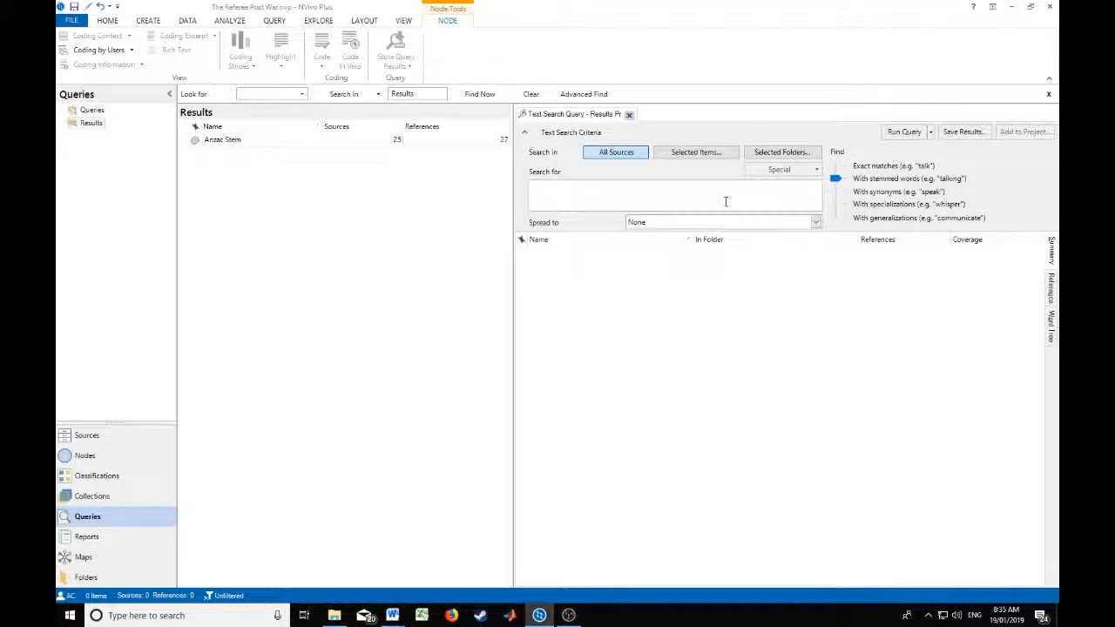
text(Army)
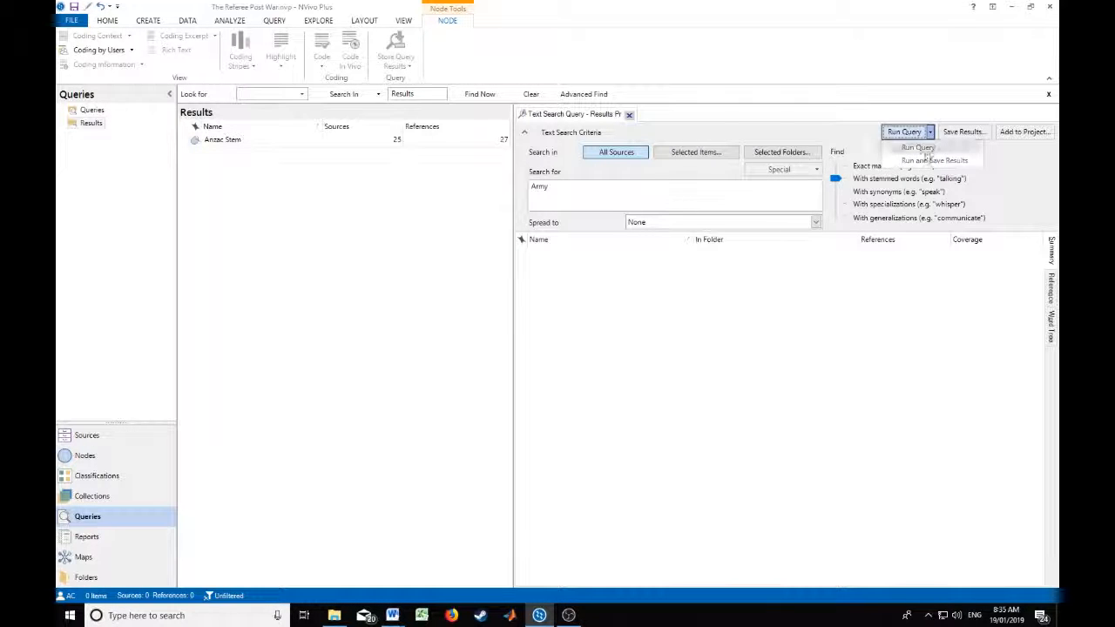
click(906, 131)
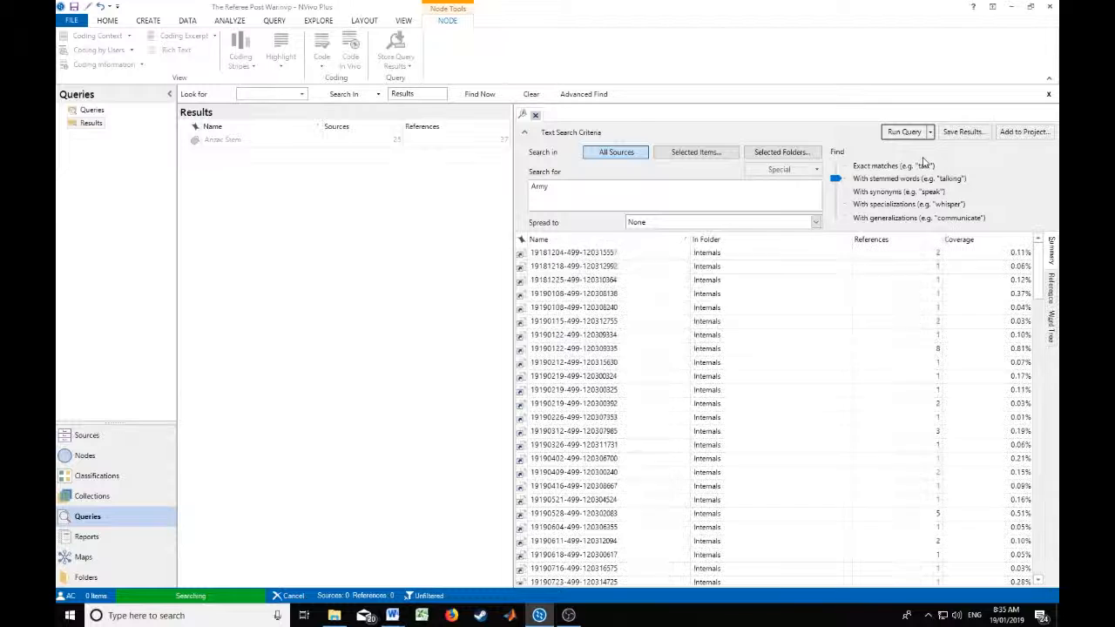
Step: Store the query results as a new node named "Army Stem" in the Results folder
click(533, 296)
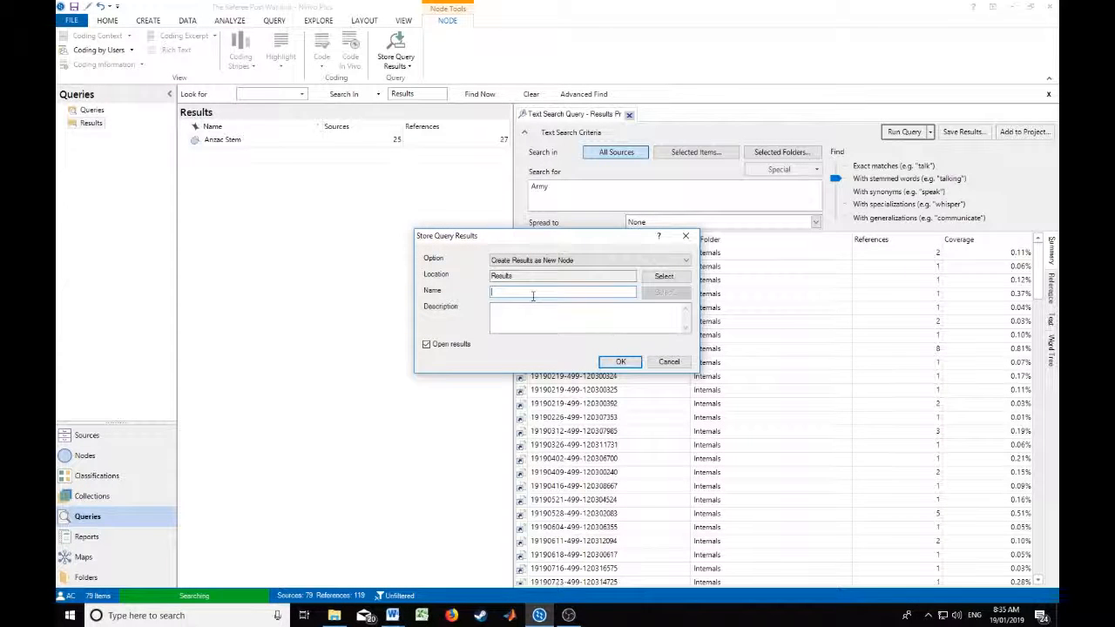
text(Army Stem)
key(Tab)
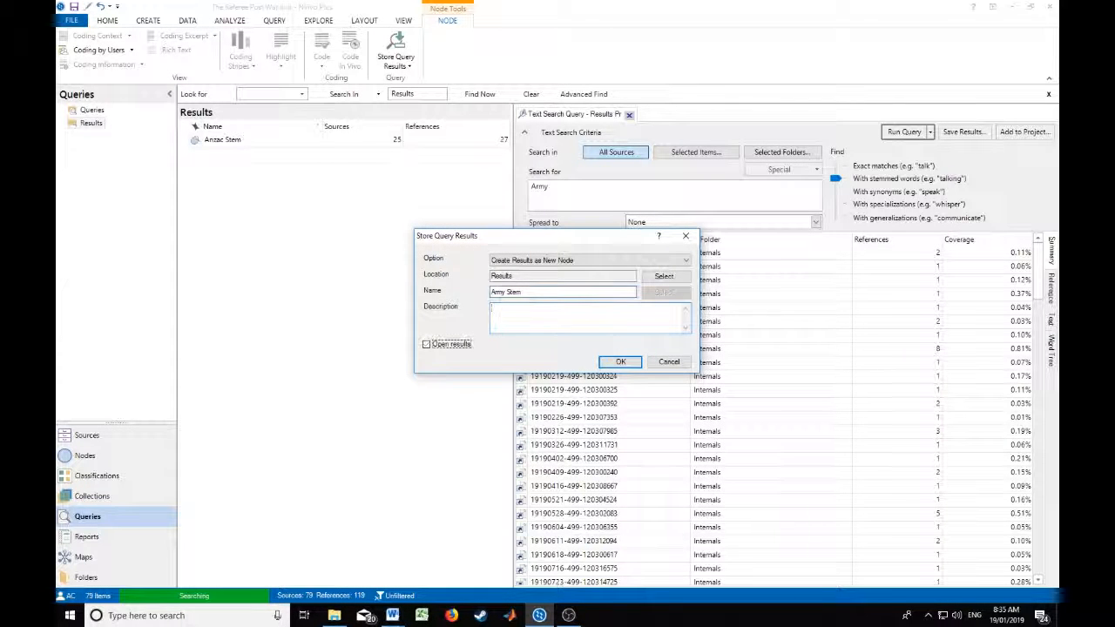
key(Return)
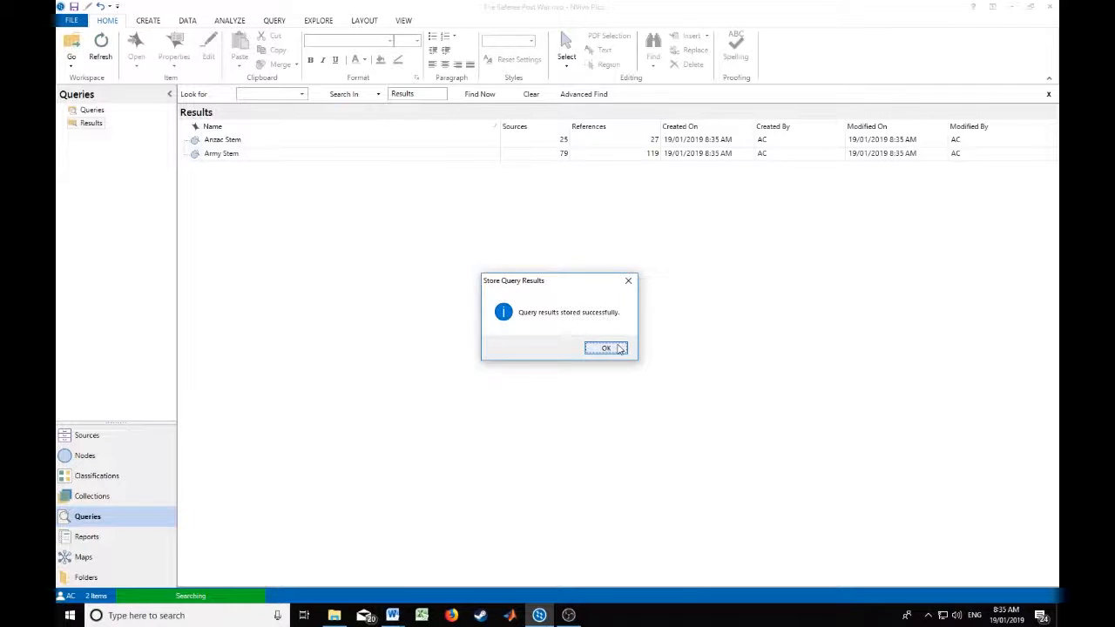
click(606, 348)
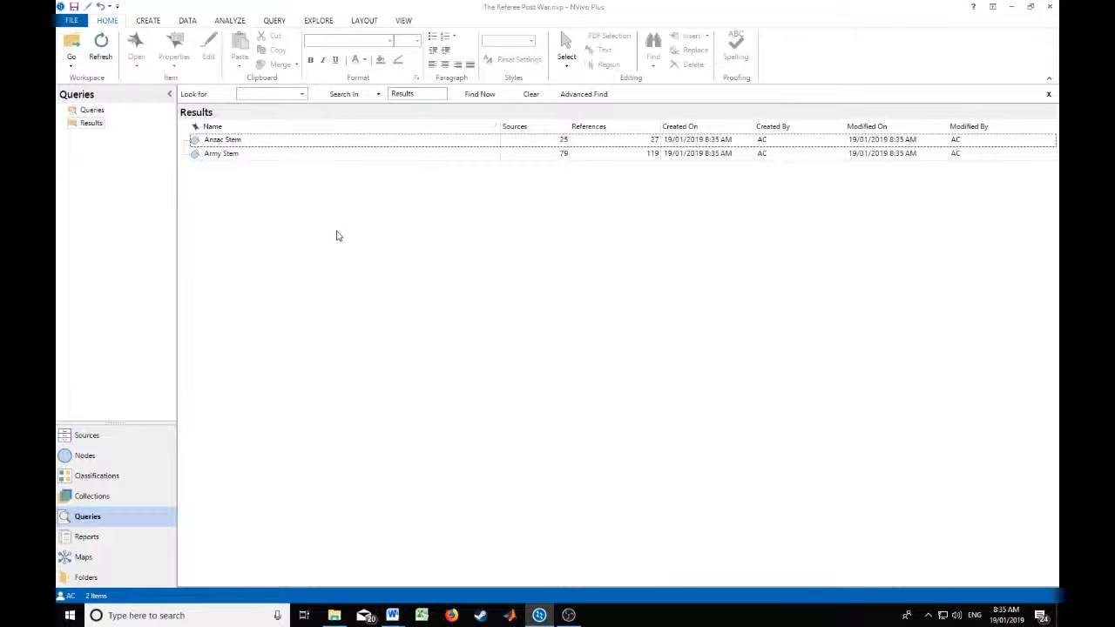
Step: Reopen the last run query, replace its search term with "Attack", and run it with saving of results
click(277, 20)
click(377, 65)
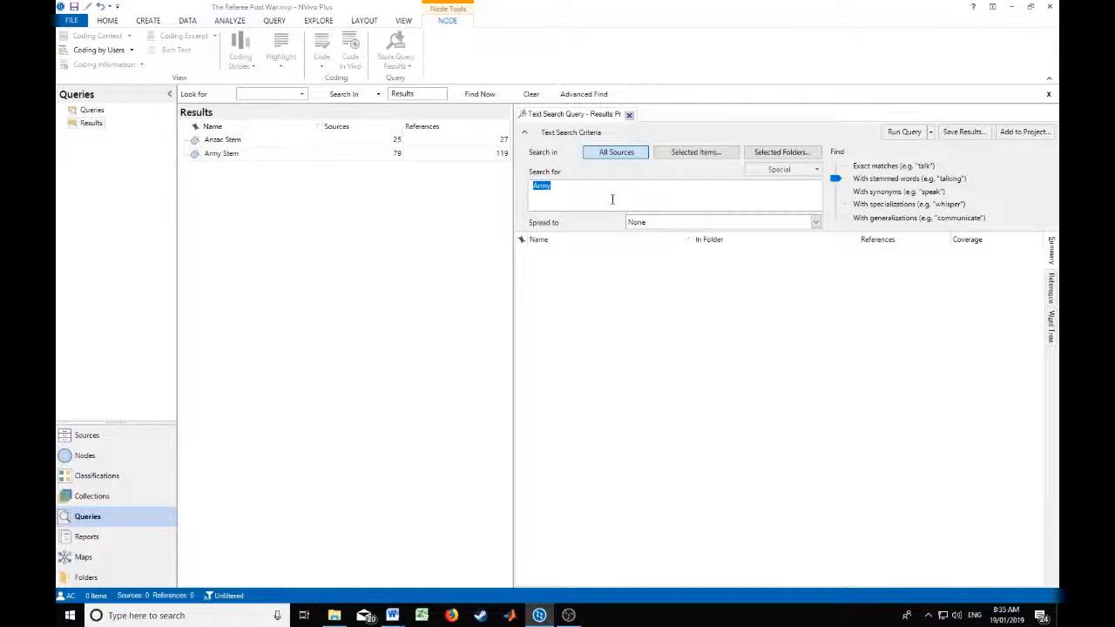
text(Attack)
click(930, 132)
click(925, 158)
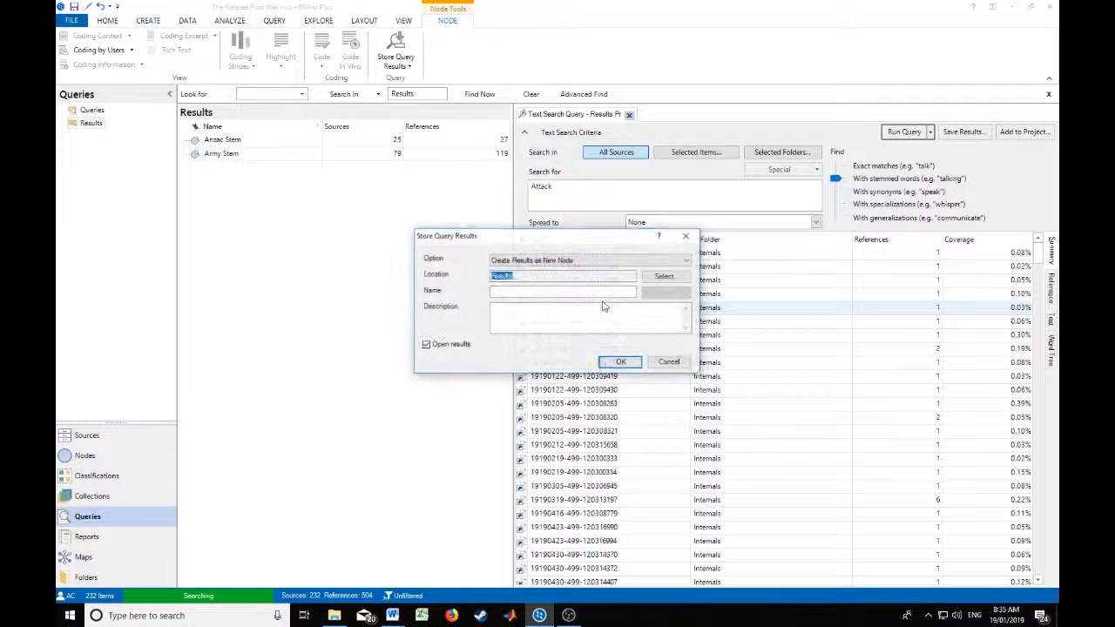
Step: Store the query results as a new node named "Attack Stem" in the Results folder
text(Attack )
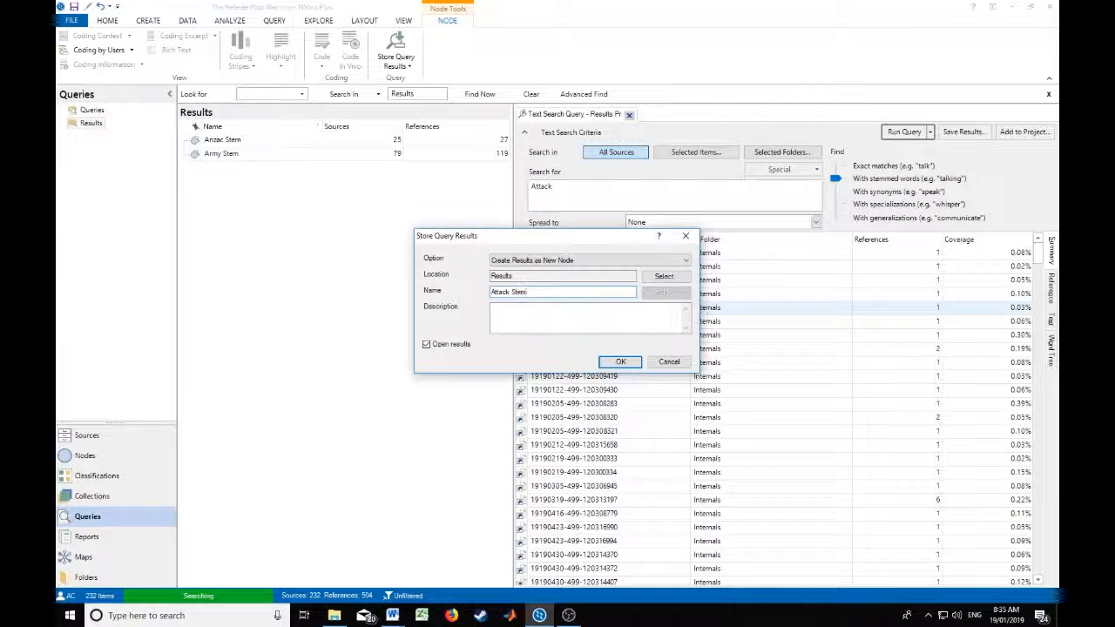
text(Stem)
key(Return)
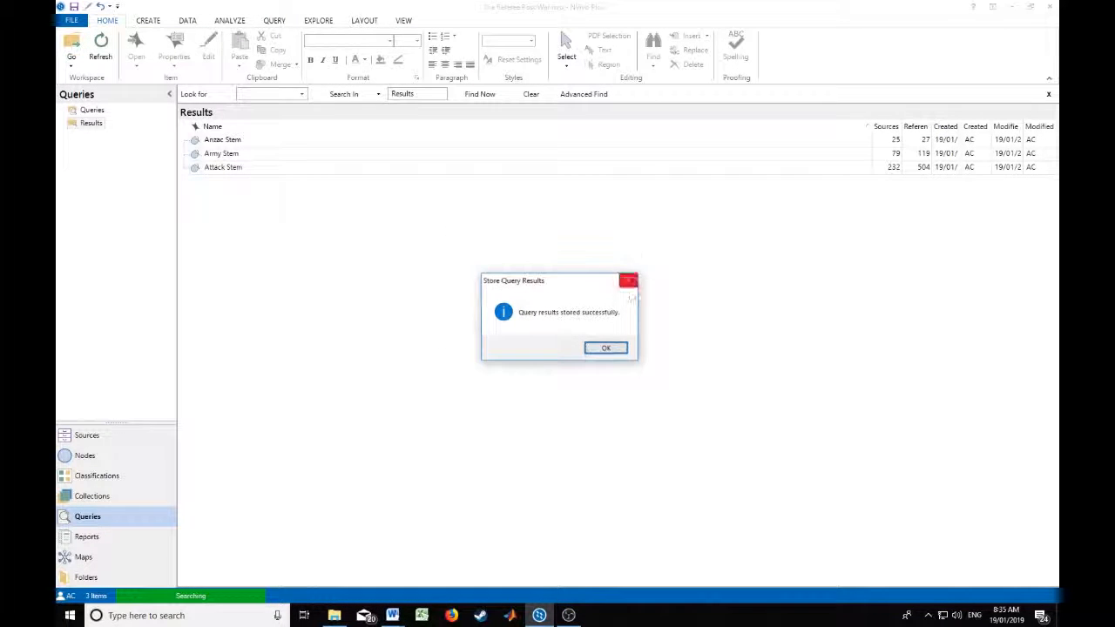
click(607, 349)
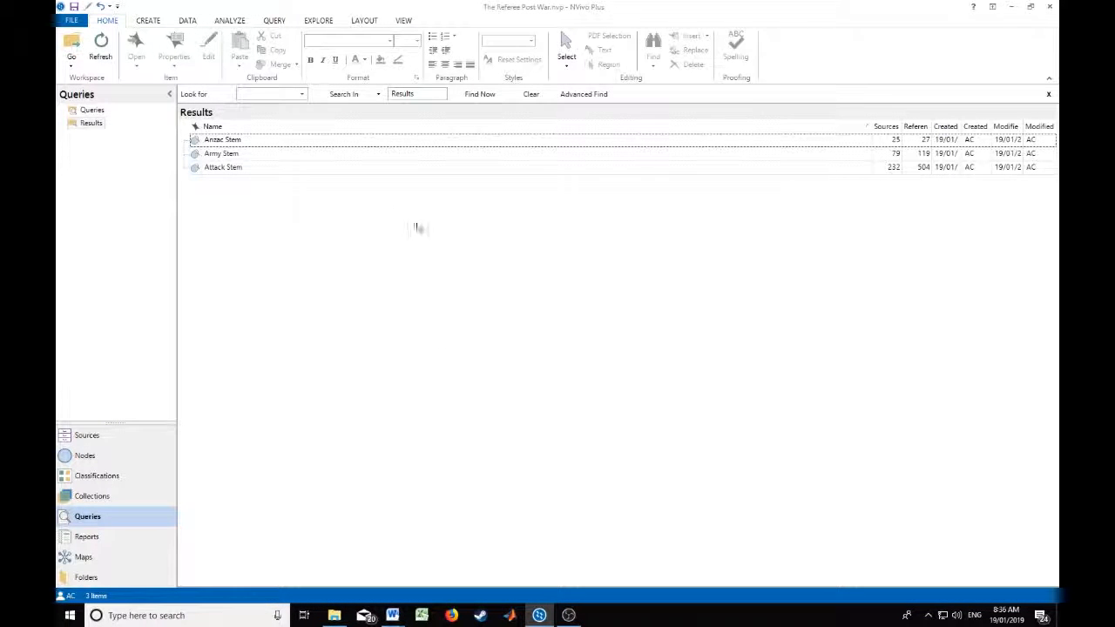
Step: Reopen the last run query, replace its search term with "Battalion", and run it with saving of results
click(274, 20)
click(371, 50)
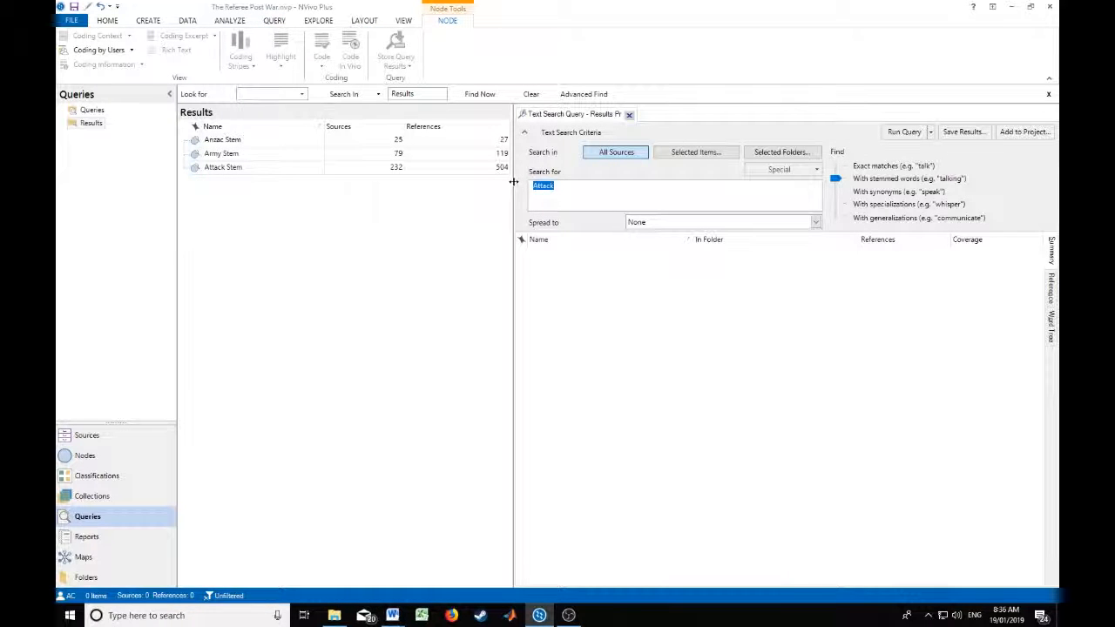
text(Bat)
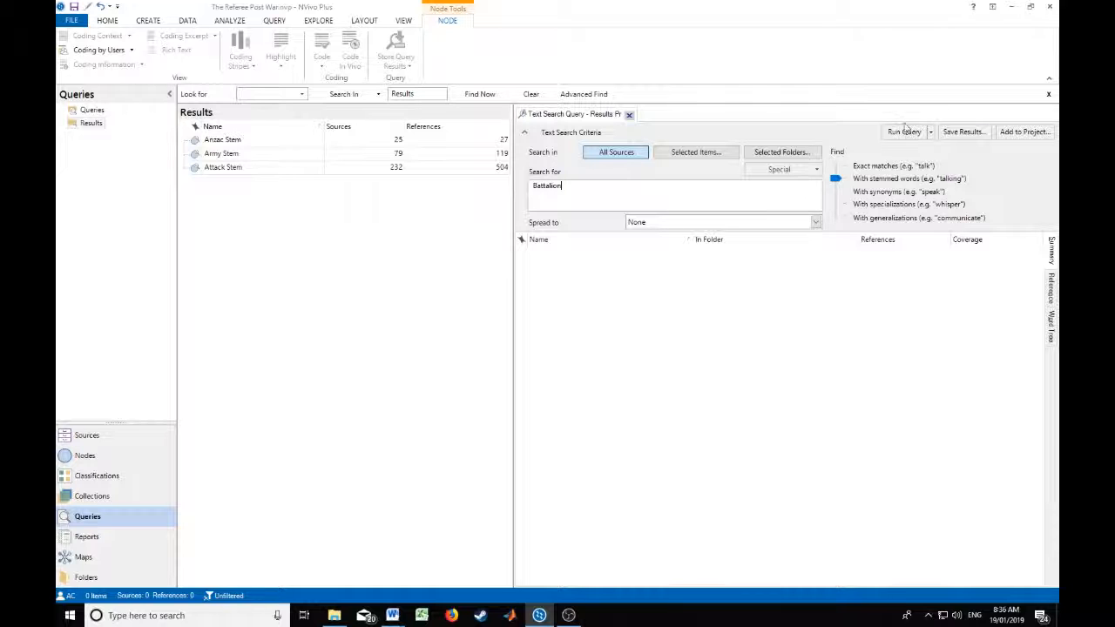
click(930, 132)
click(921, 162)
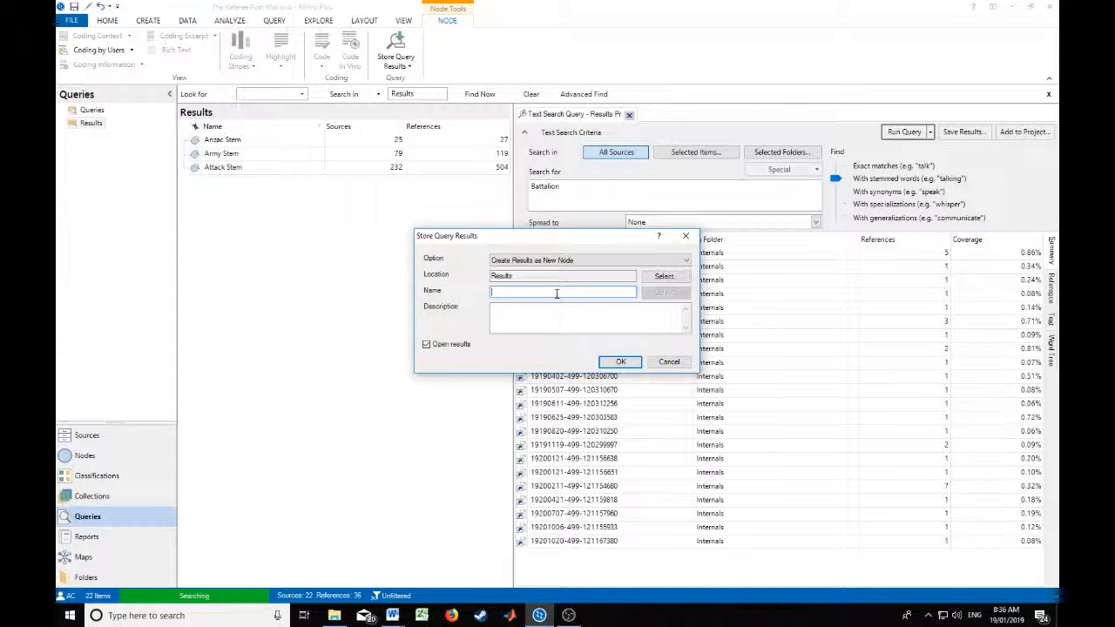
Step: Store the query results as a new node named "Battalion Stem" in the Results folder
text(Battalion Stem)
key(Return)
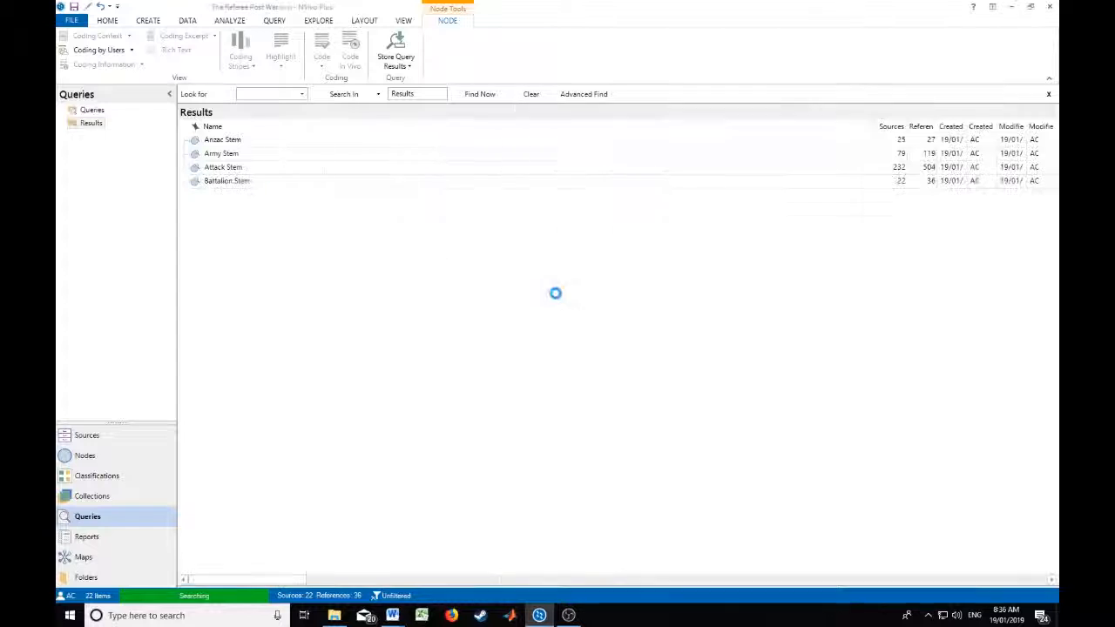
key(Return)
Step: Reopen the last run query, replace its search term with "Battle", and run it with saving of results
click(274, 20)
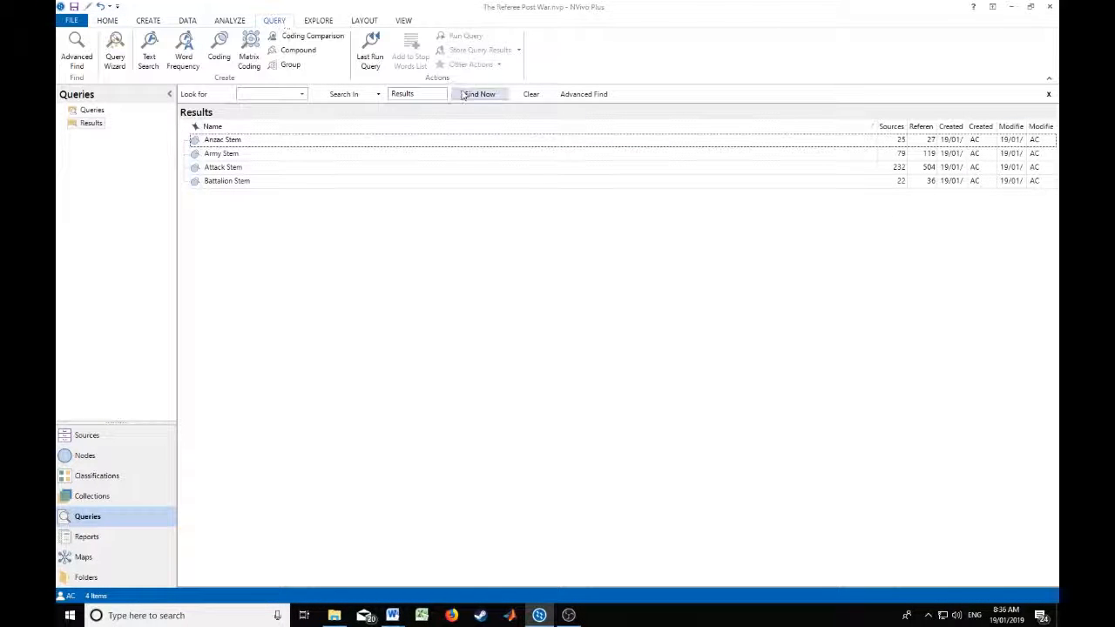
click(370, 61)
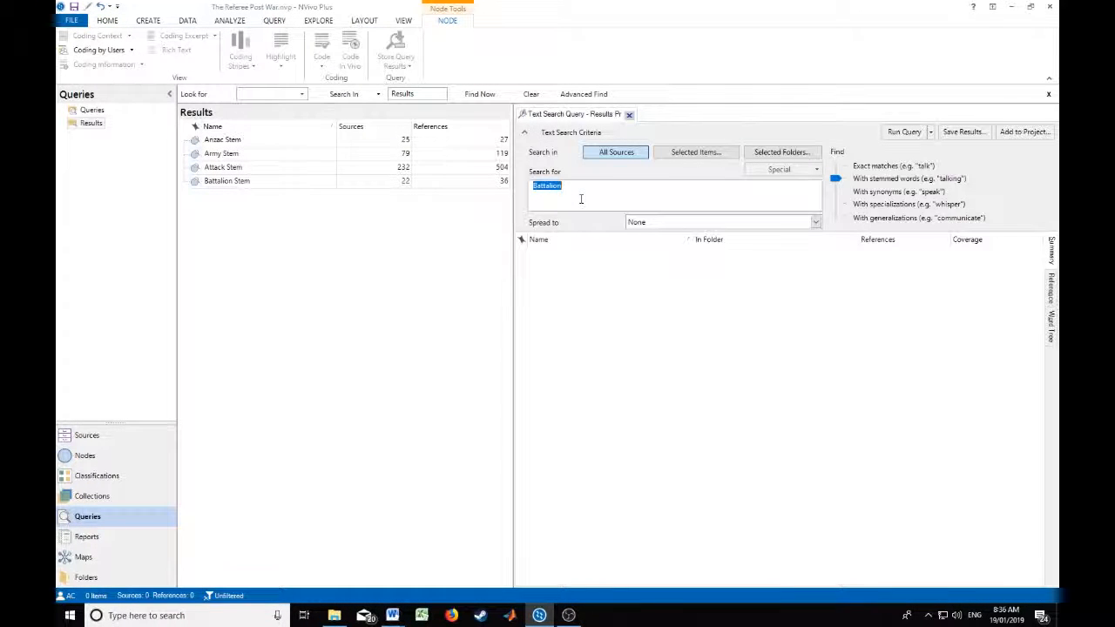
text(Bat)
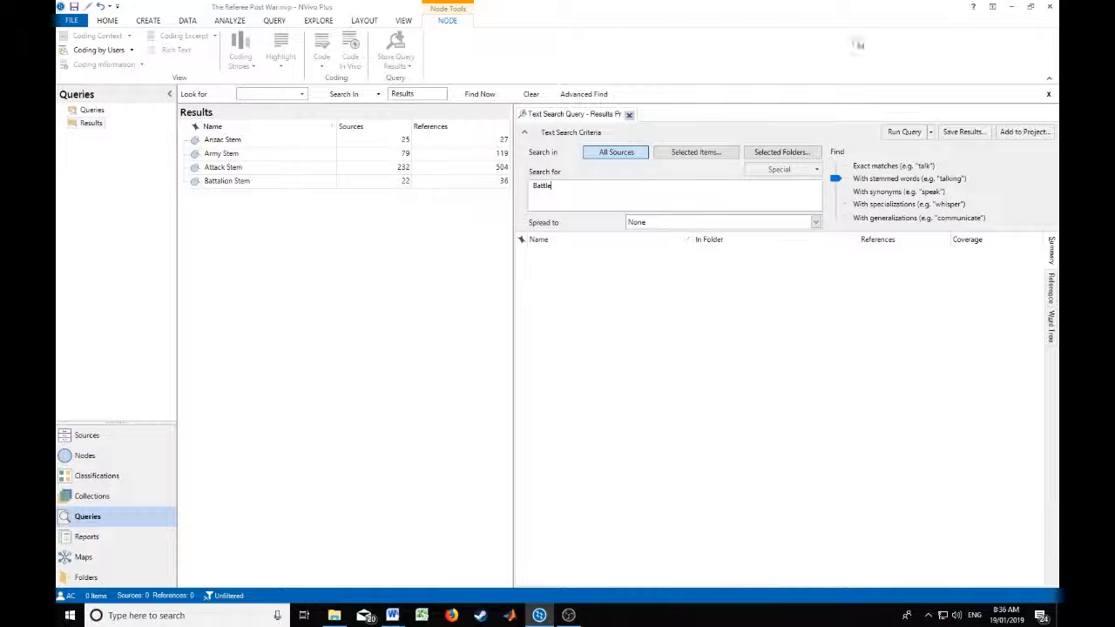
click(930, 132)
click(919, 160)
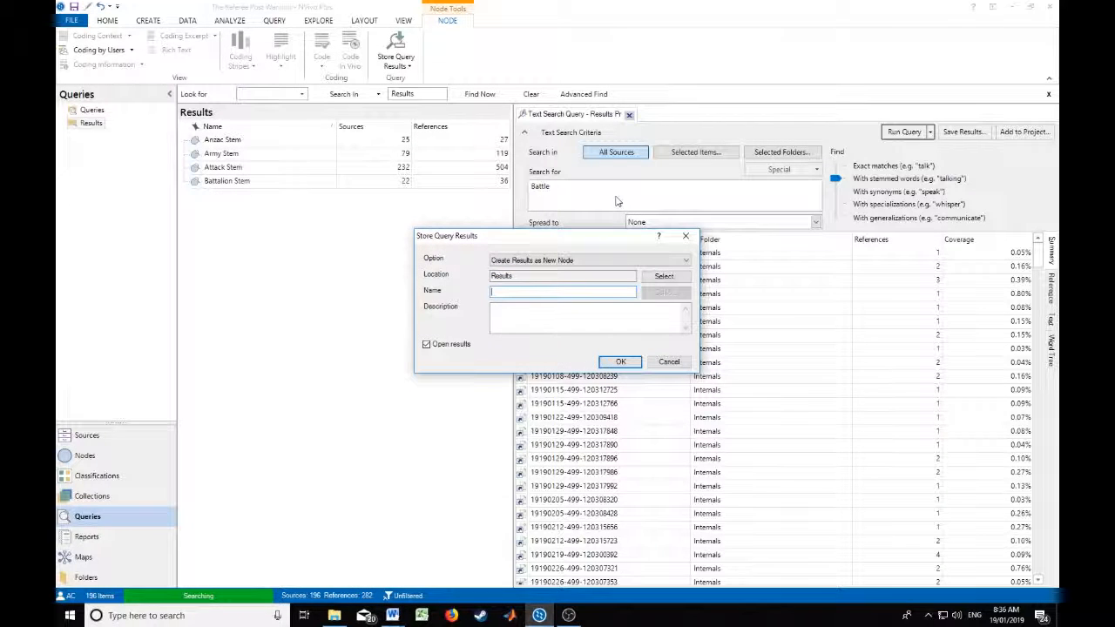
Step: Store the query results as a new node named "Battle Stem" in the Results folder
text(Battle Stem)
key(Return)
click(605, 348)
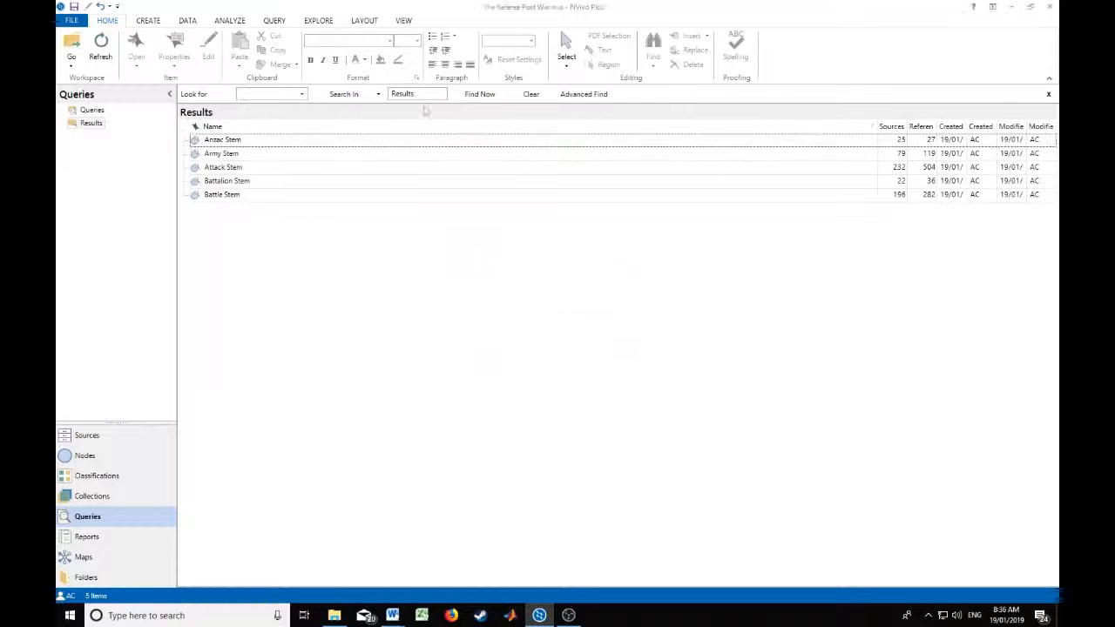
Step: Reopen the last run query, search for "Belligerent" with stemmed words, and store the results as "Belligerent Stem"
click(274, 20)
click(380, 63)
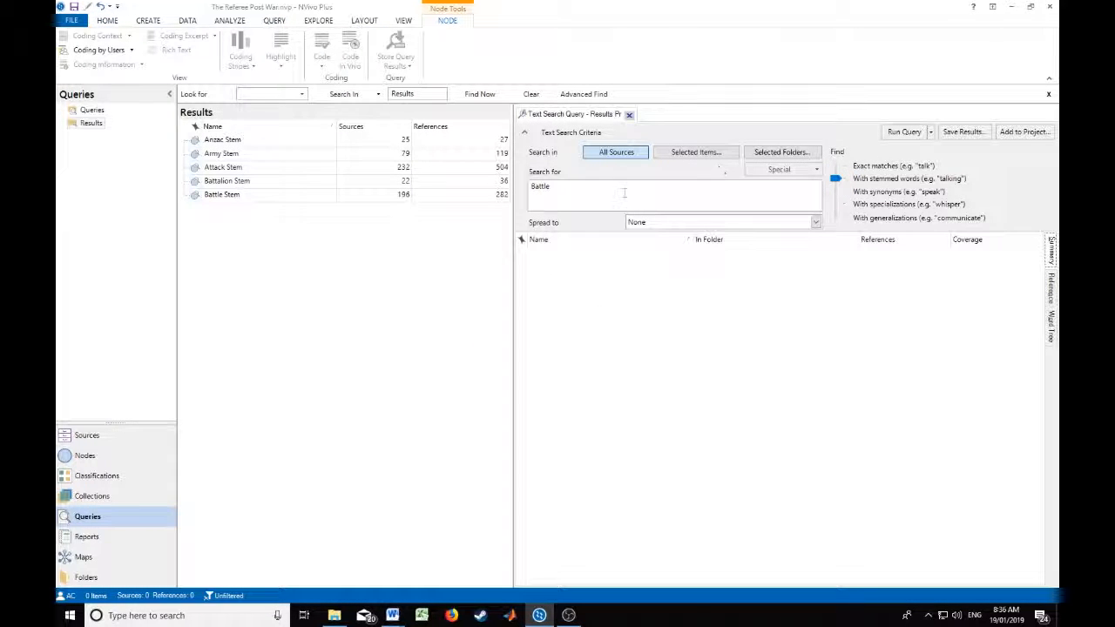
double_click(623, 192)
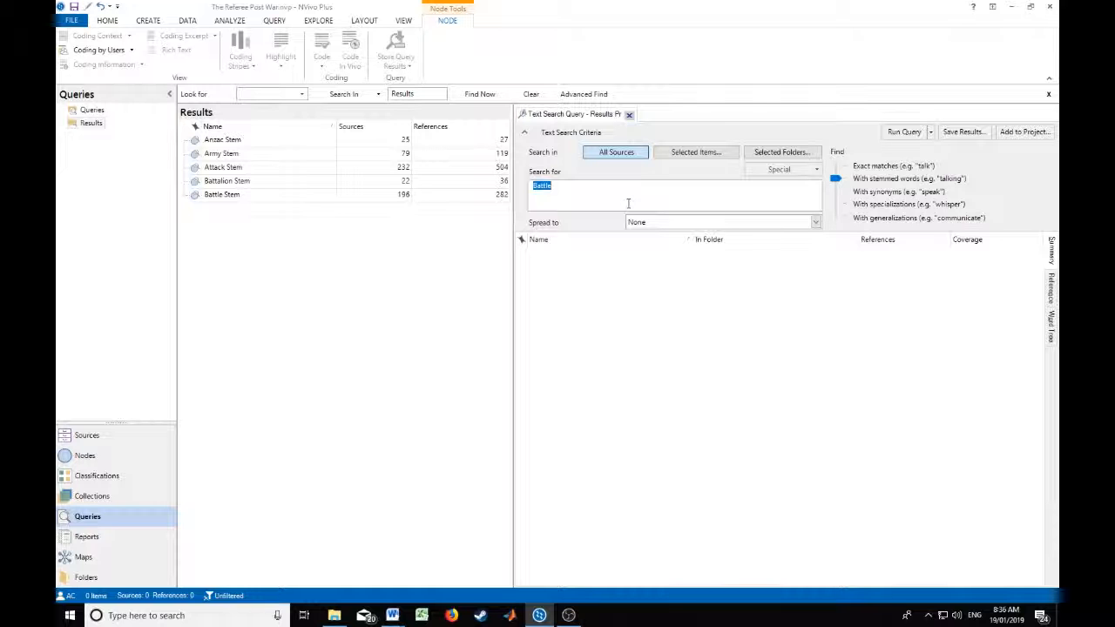
text(Belligerent)
click(904, 132)
Step: Run separate stemmed searches for "Brigade" and "Campaign", storing the results as "Brigade Stem" and "Campaign Stem"
text(Brigade)
click(904, 132)
text(Campaign)
Step: Run separate stemmed searches for "Combat", "Conquer", "Conscript" and "Defeat", storing each result as a node named with the word plus "Stem"
double_click(601, 184)
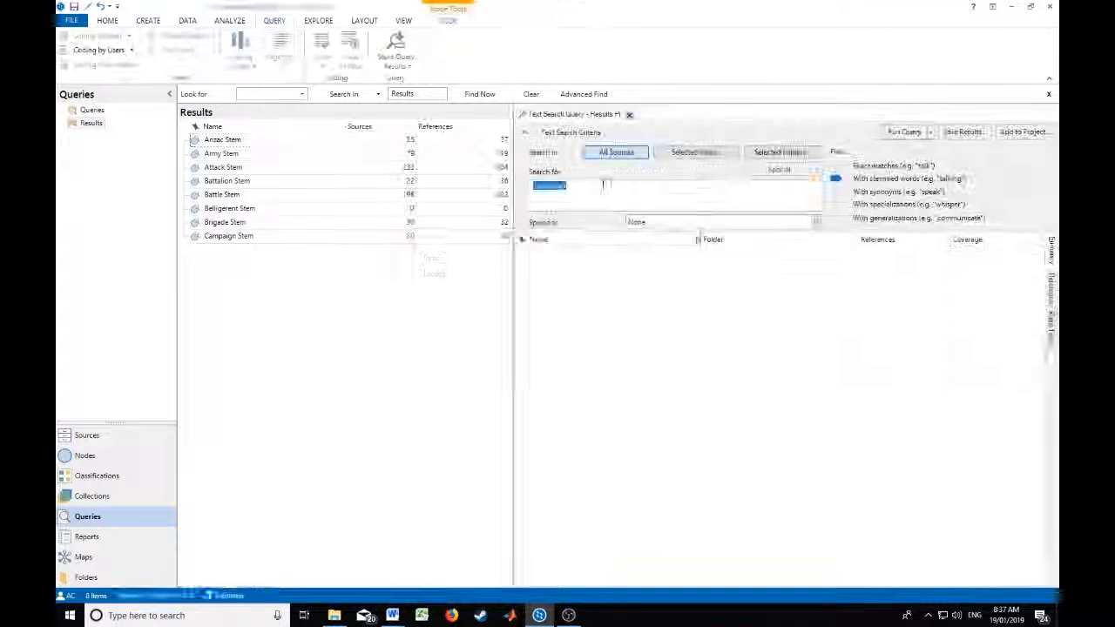
text(CombatConscer)
click(930, 132)
click(930, 148)
text(ConscriptDefeat)
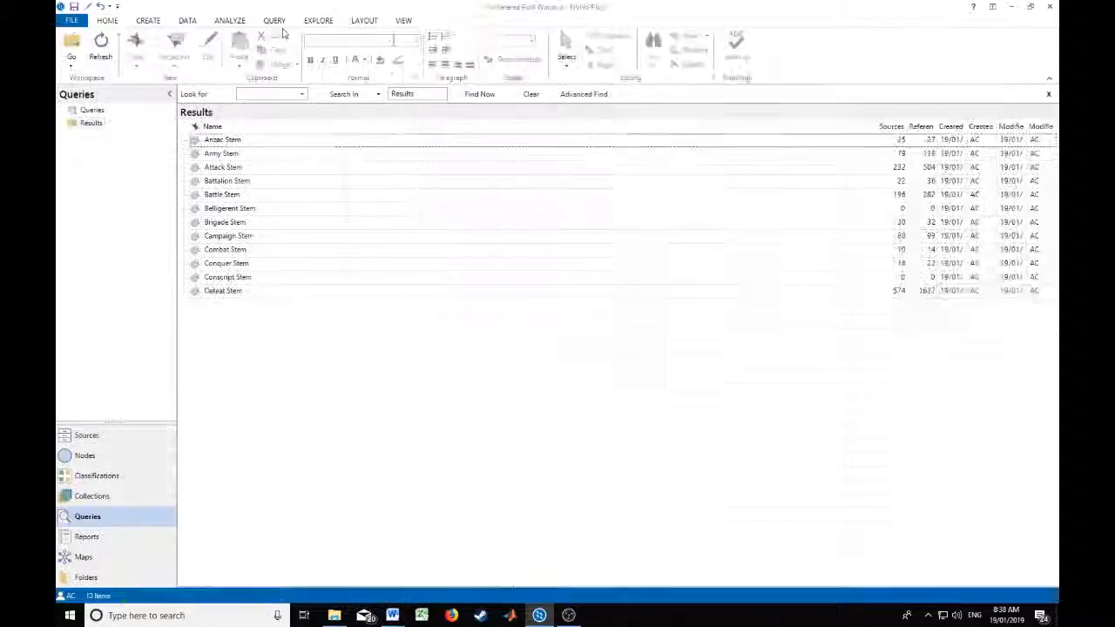
Step: Run separate stemmed searches for "Draft", "Enlist", "Expedition" and "Fight", storing each result as a node named with the word plus "Stem"
click(274, 20)
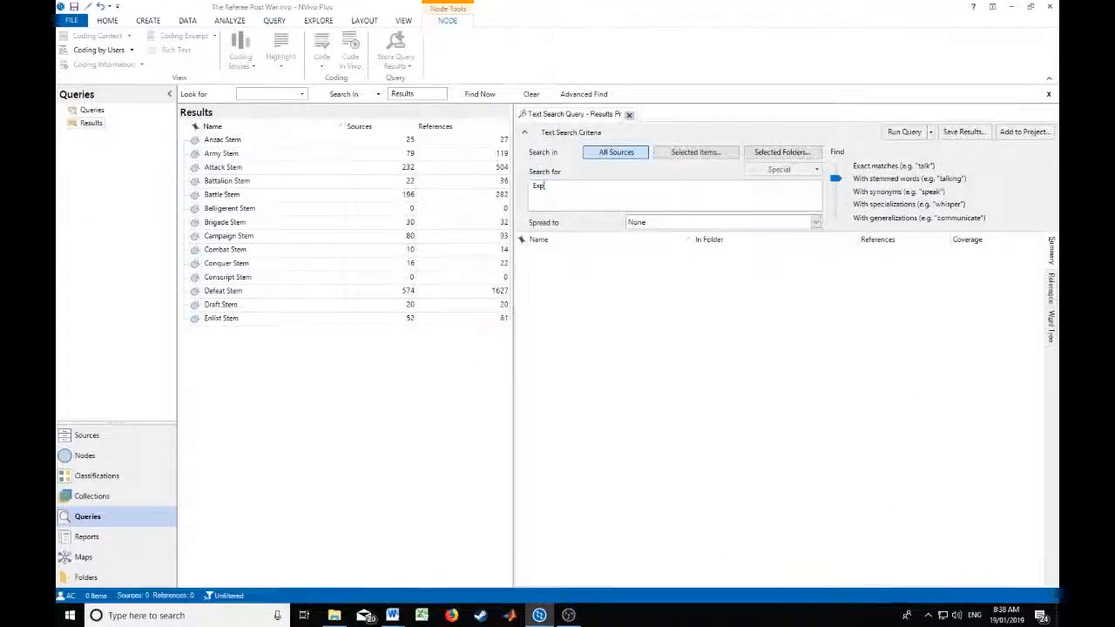
text(Fight)
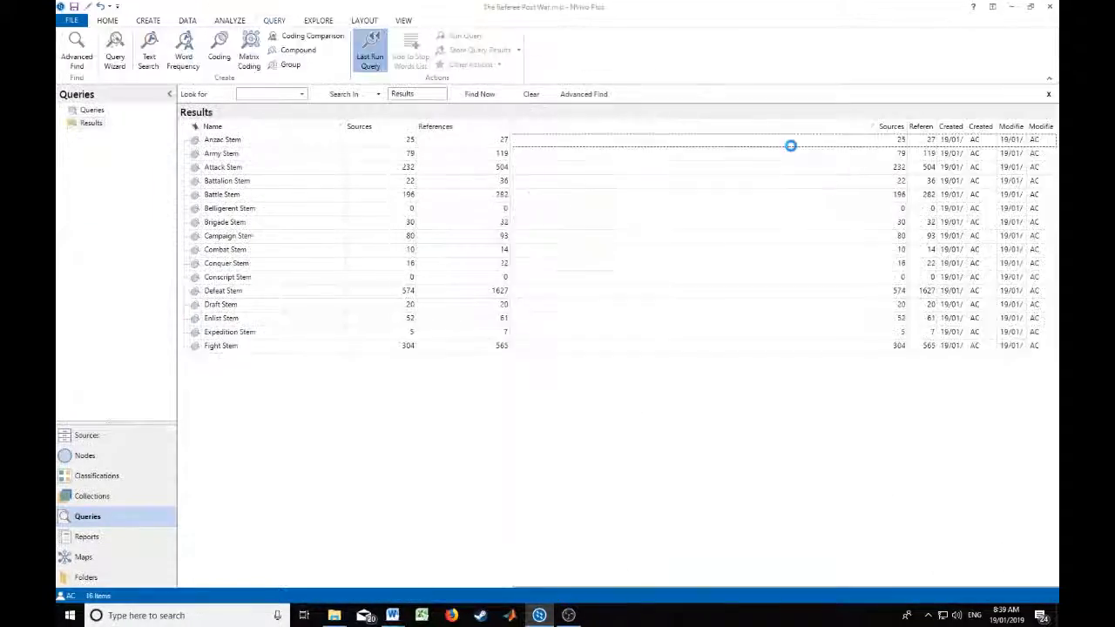
Step: Store the synonym search results for "Fight" as "Fight Syn" and set the query matching back to stemmed words
text(Fught Syn)
key(Return)
drag(835, 191, 836, 179)
Step: Search separately for "Force", "Hero", "Infantry", "Kill", "Military", "Regiment" and "Retreat" with stemmed words, storing each result as its own "Stem" node
text(ForceForce StemHero)
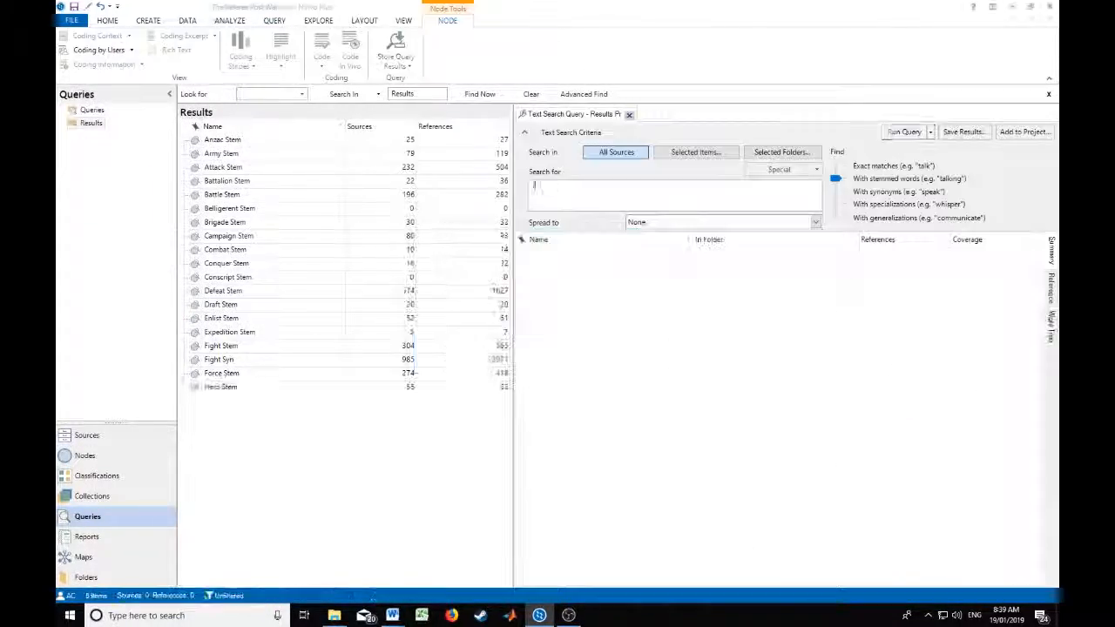
text(Infantry)
double_click(607, 185)
text(KillKill StemMilitaryMilitary StemRegimentRegiment Stem)
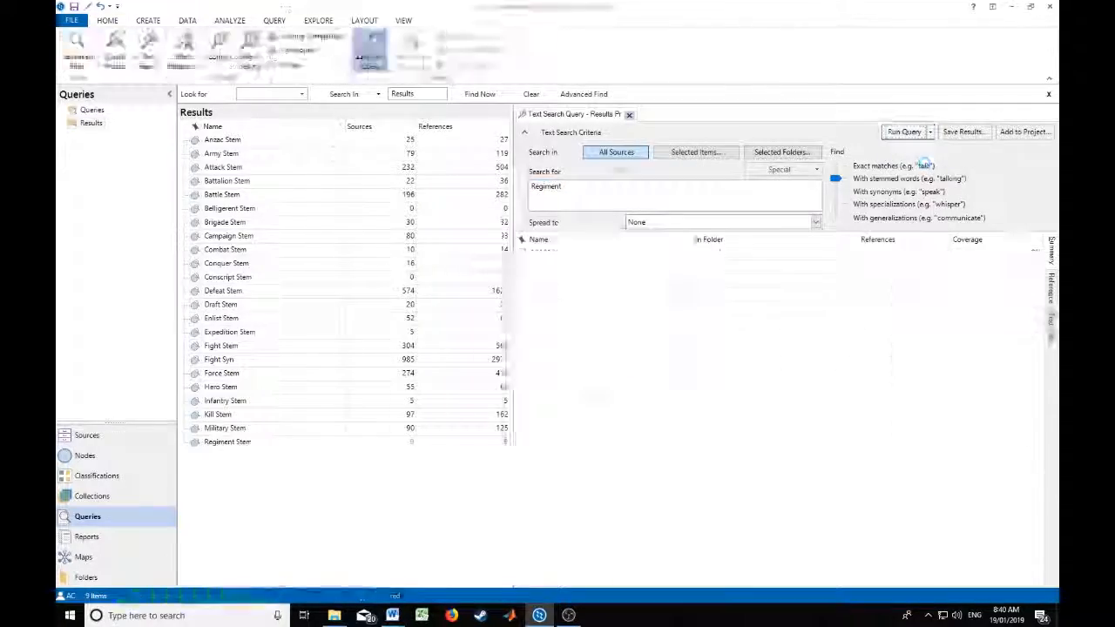
text(RetreatRetreat Stem)
click(620, 361)
Step: Search for "Shirker OR Shirkers OR Shirked OR Shirking NOT Shirt" and store the results as a node named "Shirk List"
text(Shirker OR Shirkers OR Shirked OR Shirking NOT Shirt)
click(930, 132)
text(Shirk ListSlacker)
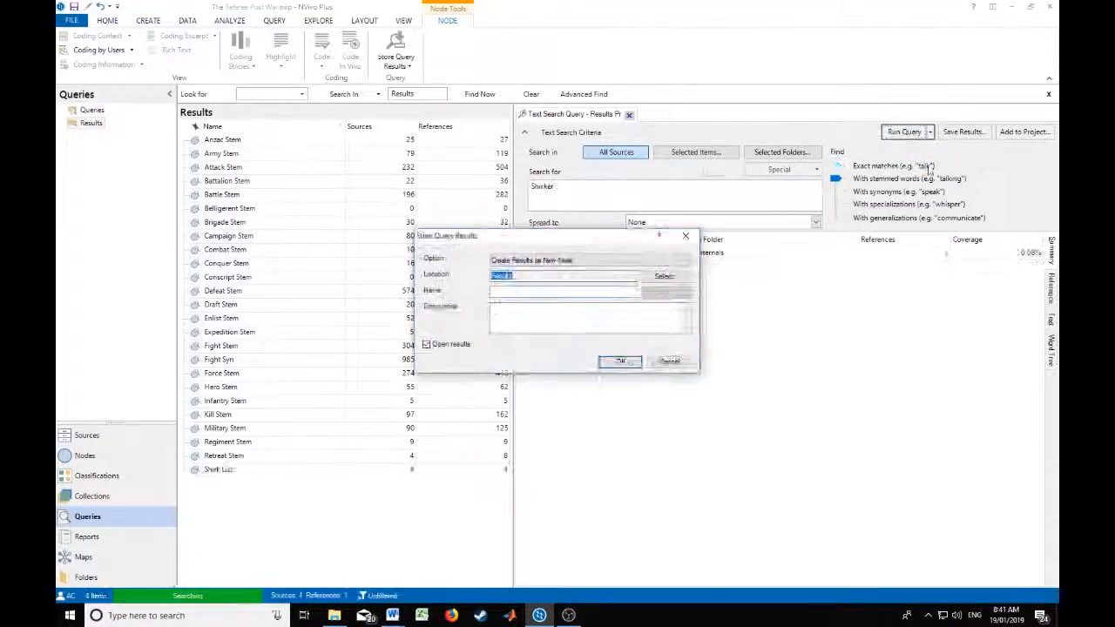
Step: Run separate stemmed searches for "Slacker", "Slaughter", "Soldier" and "Struggle", storing each result as a node named with the word plus "Stem"
text(Slacker StemSlaughterSlaughter Stem)
key(Return)
text(SoldierSoldier StemStruggleStruggle Stem)
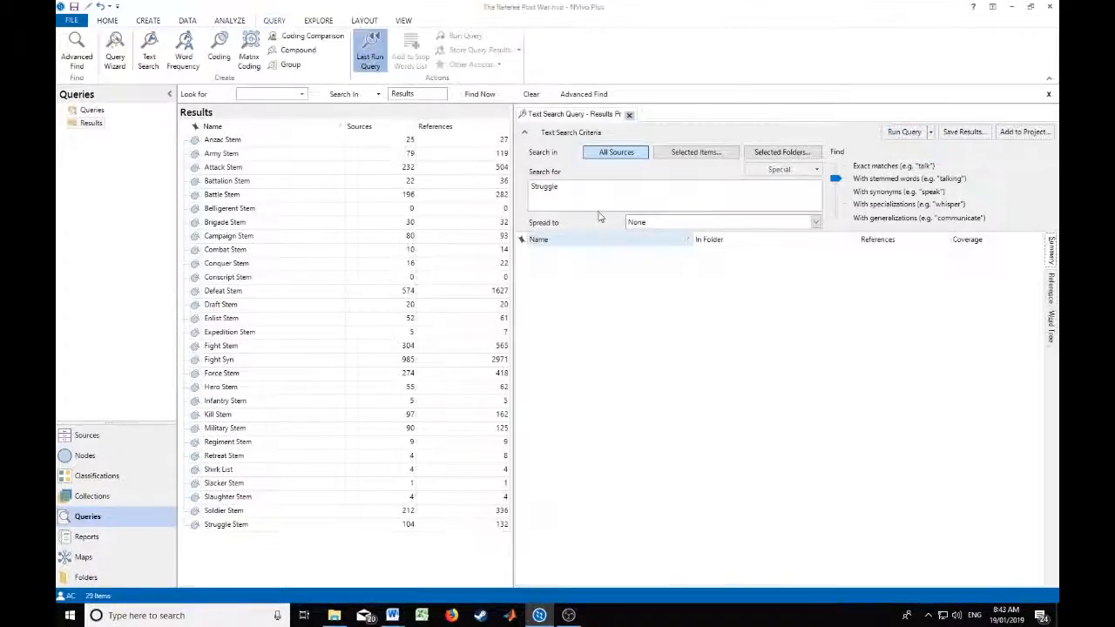
Step: Run separate stemmed searches for "Surrender", "Survive", "Trench" and "Truce", storing each result as a node named with the word plus "Stem"
text(SurrenderSurrender Stem)
double_click(617, 201)
text(SurviveSurvive StemTrenchTrench StemTruce)
click(904, 133)
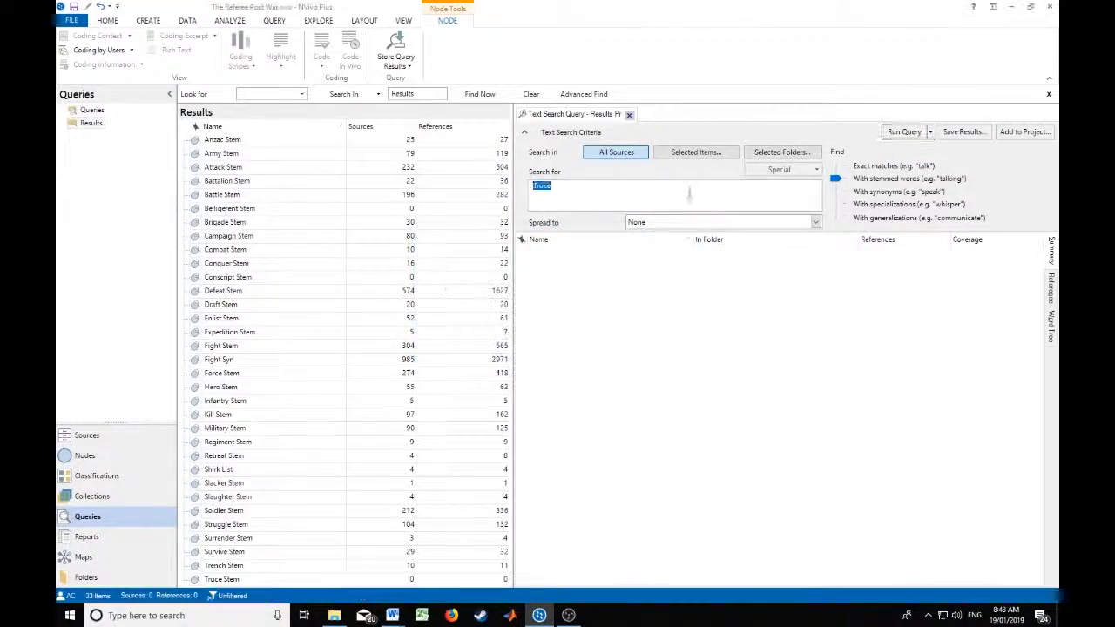
text(Truce Stem)
Step: Replace the search term with "War", run the stemmed query, and store the results as a new node named "War Stem"
double_click(650, 201)
text(War)
click(904, 133)
click(964, 133)
text(War Stem)
key(Return)
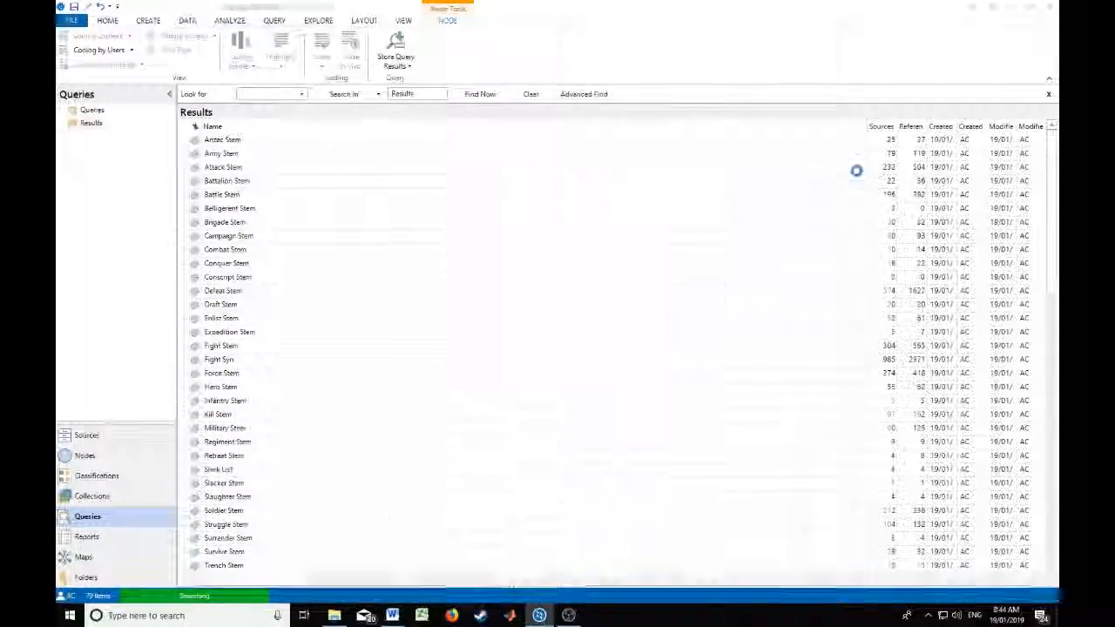
key(Return)
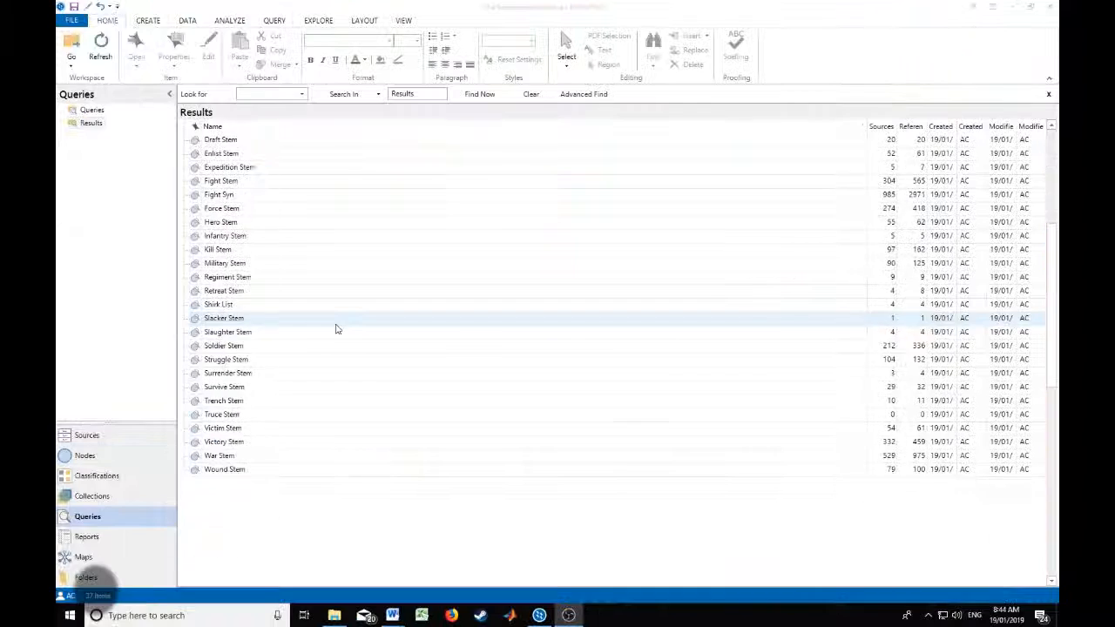
Step: Reopen the last run query, replace its search term with "Blitz", and run it with saving of results
scroll(347, 349, up, 4)
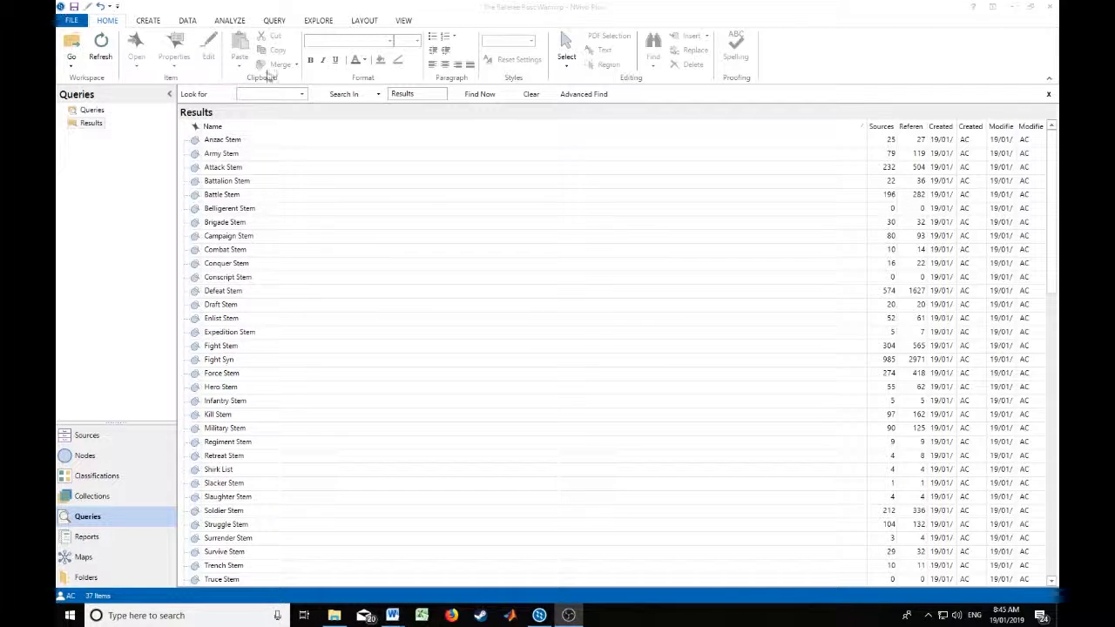
click(273, 20)
click(369, 46)
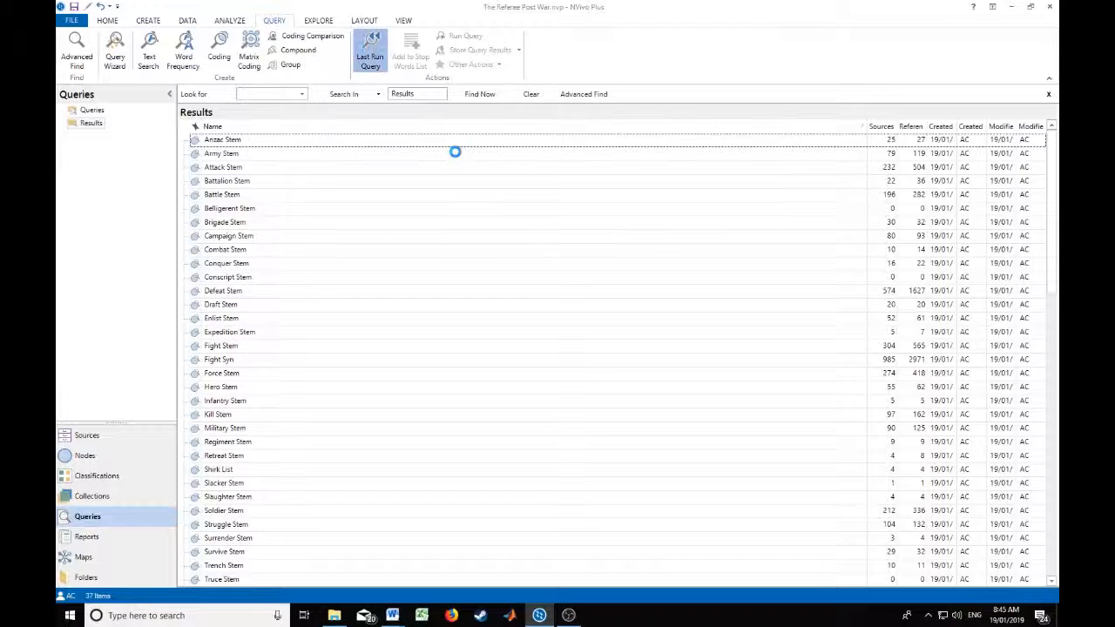
double_click(604, 197)
text(B)
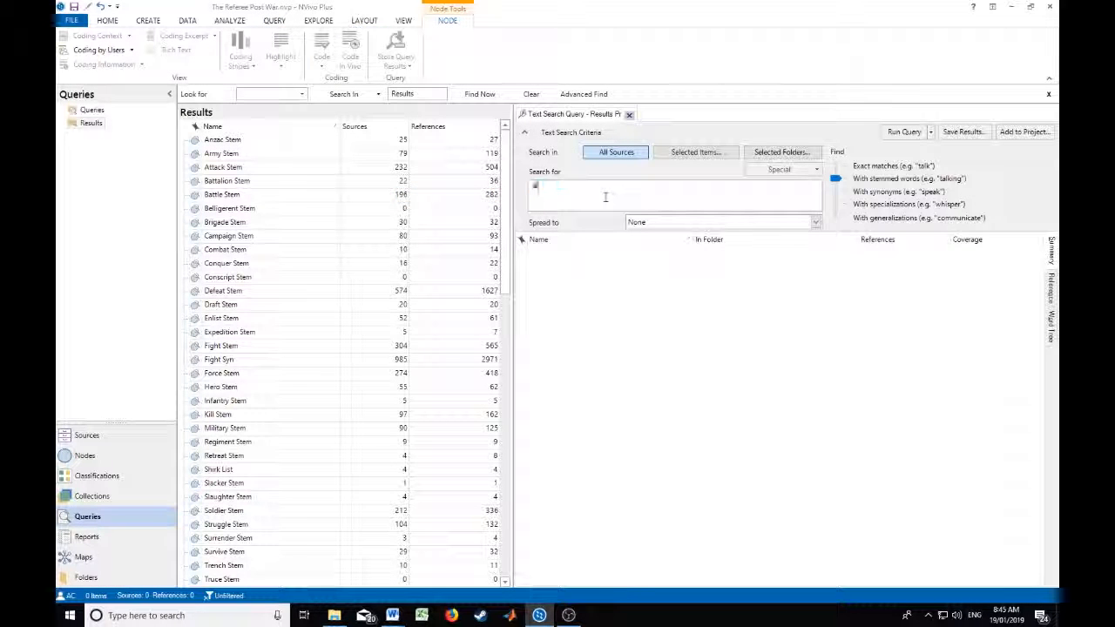
text(litz)
click(930, 131)
click(927, 160)
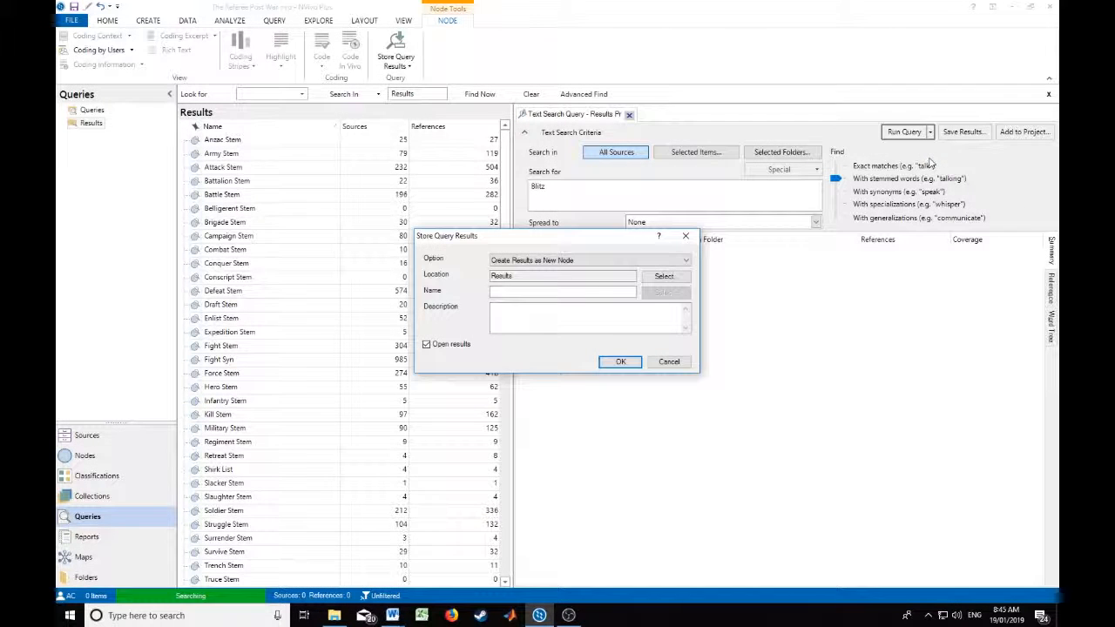
Step: Store the query results as a new node named "Blitz Stem" in the Results folder
text(Bli)
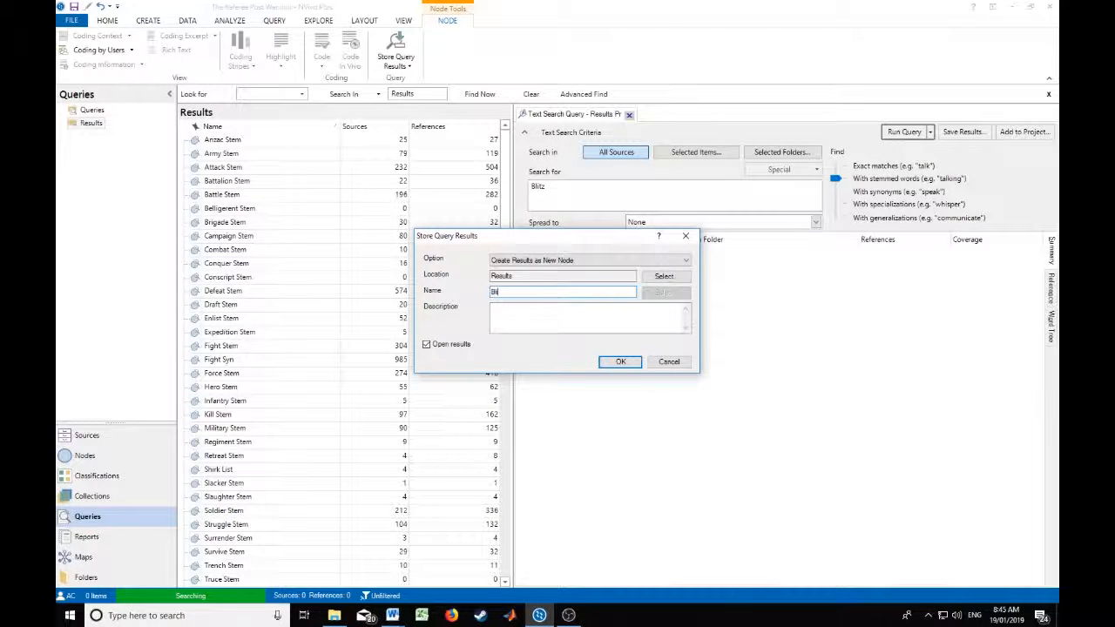
text(tz Stem)
click(620, 361)
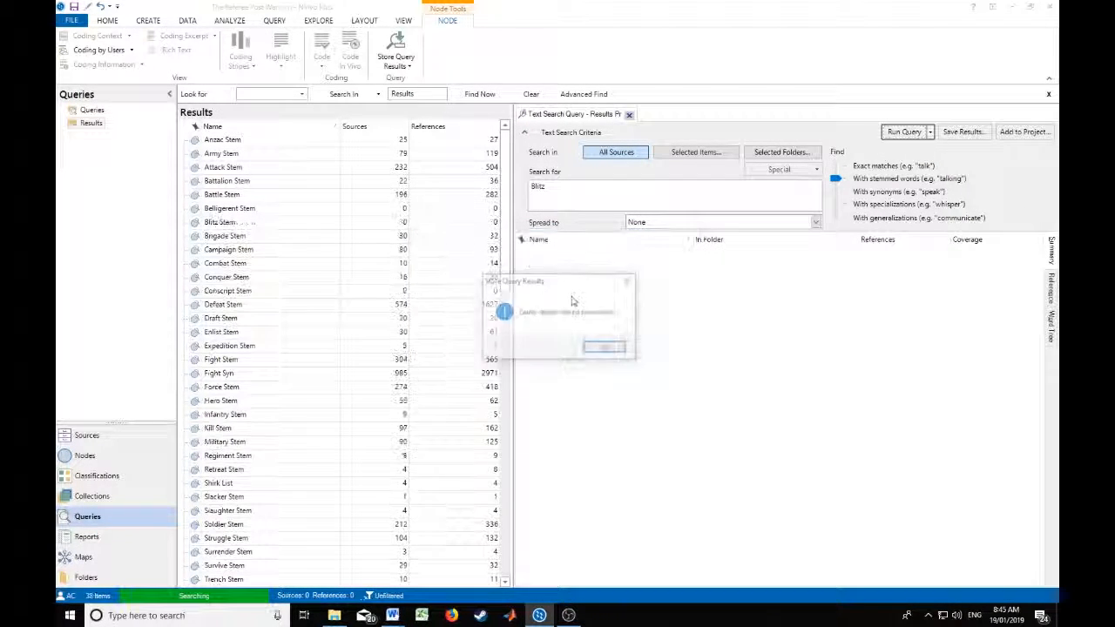
click(601, 346)
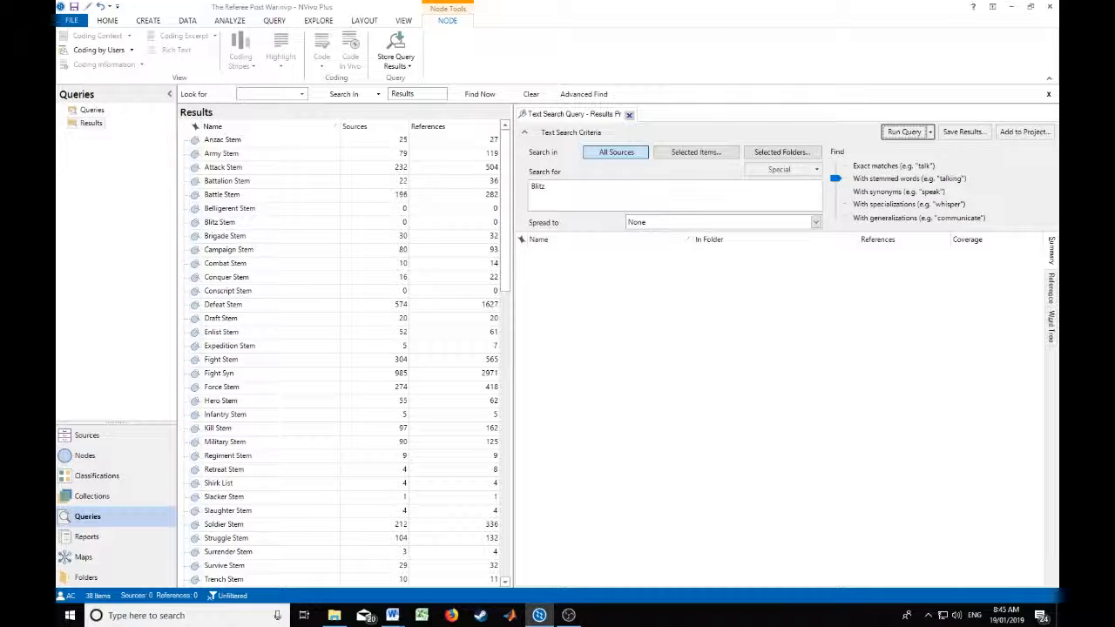
key(alt+Tab)
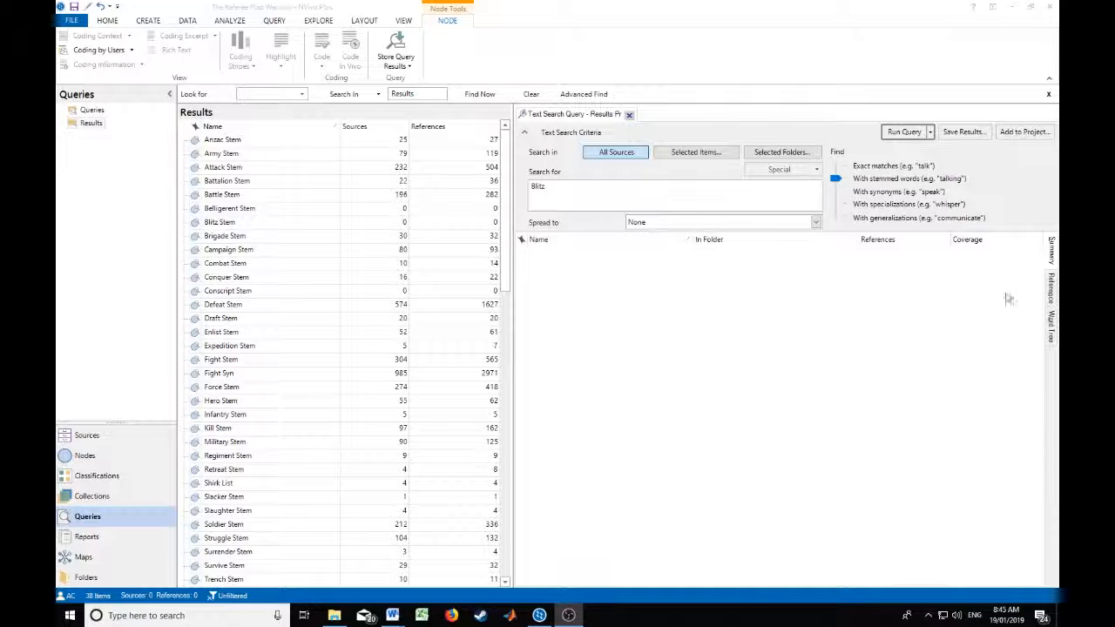
click(284, 222)
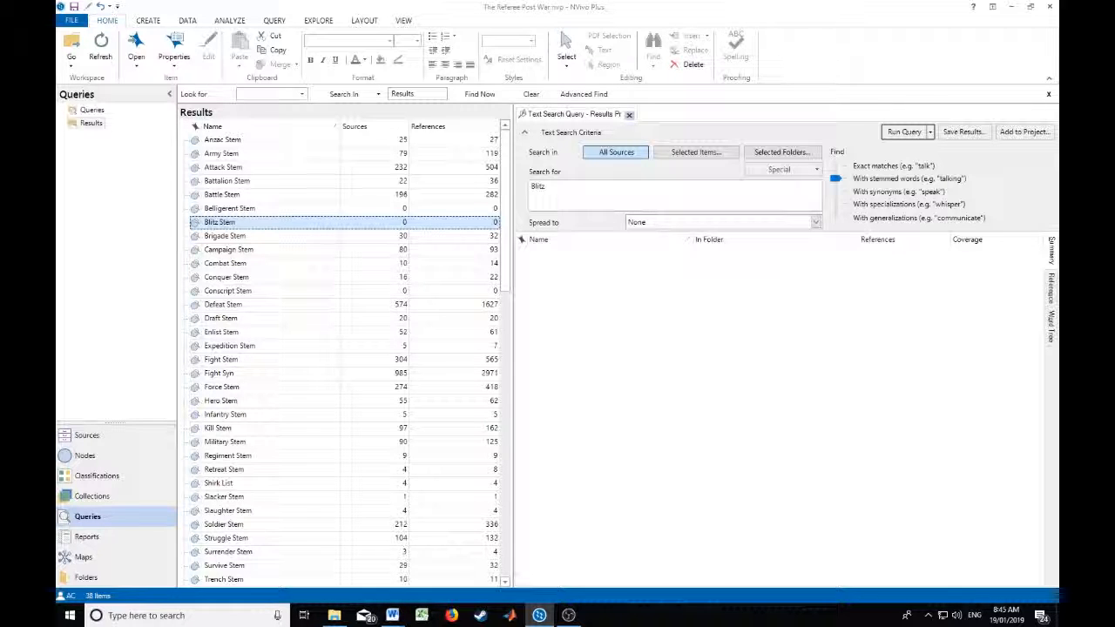
Step: Replace the open query's search term with "Defend" and run it with saving of results
double_click(617, 190)
text(Befend)
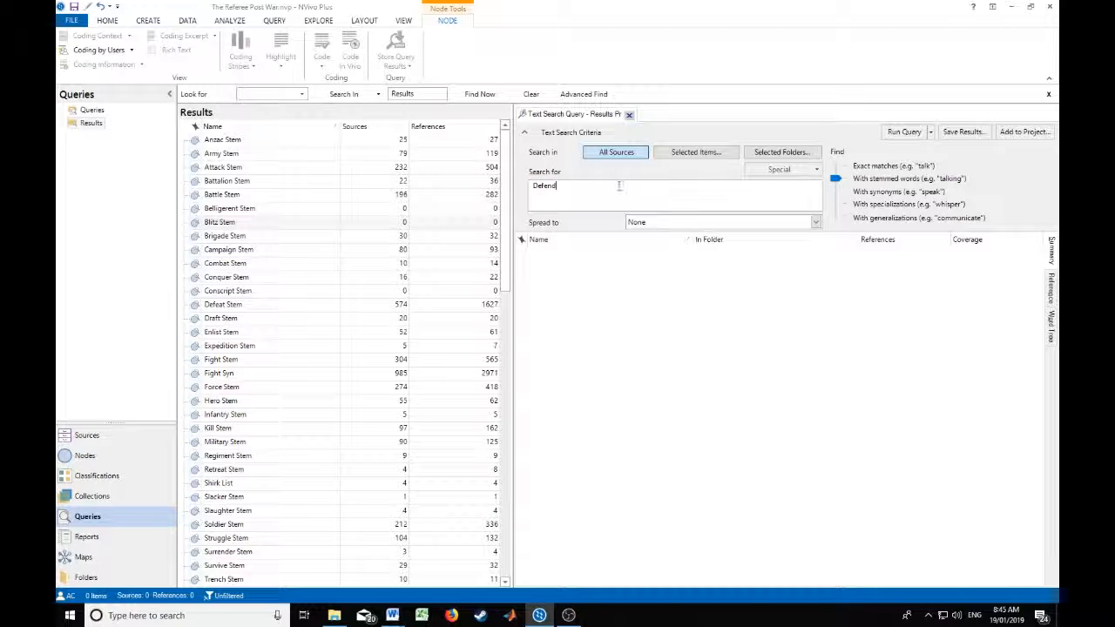
click(930, 131)
click(928, 165)
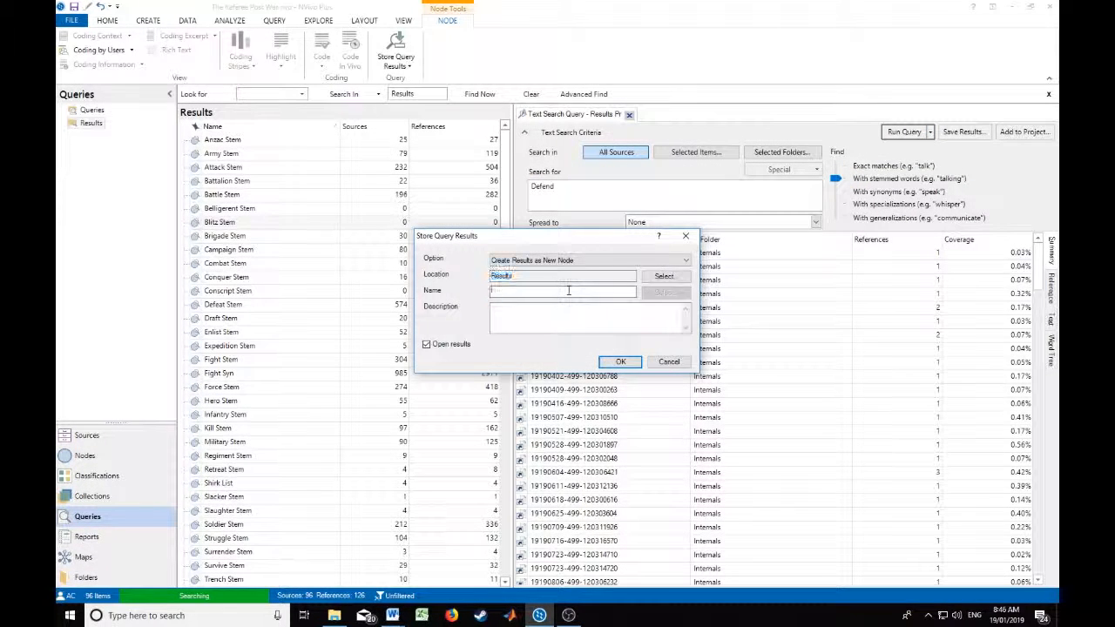
Step: Store the query results as a new node named "Defend Stem" in the Results folder
text(Defend Stem)
key(Return)
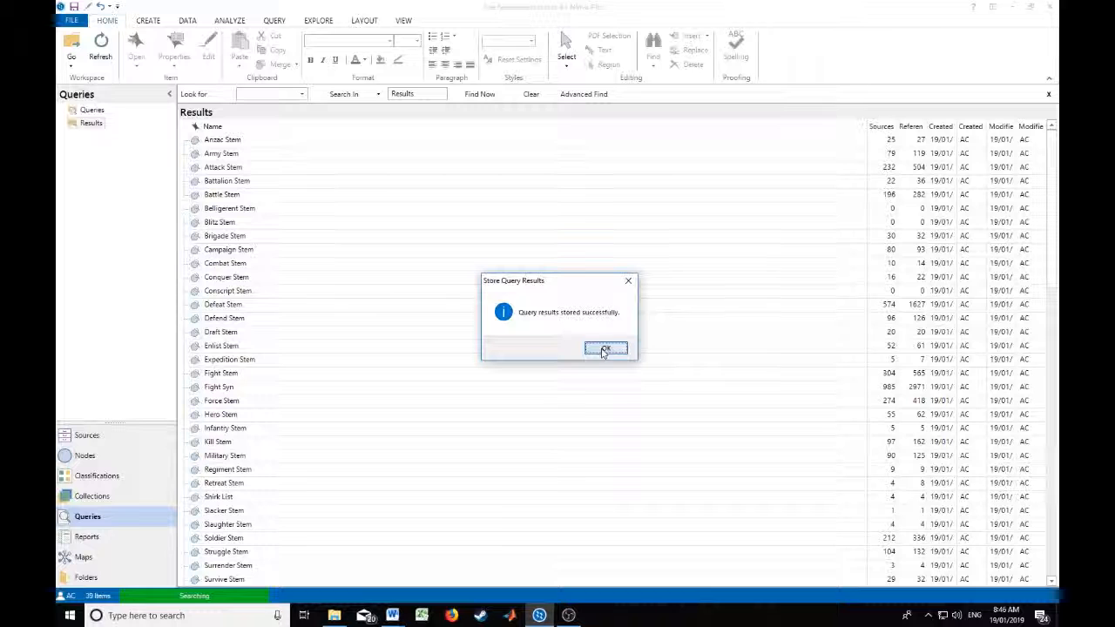
click(605, 349)
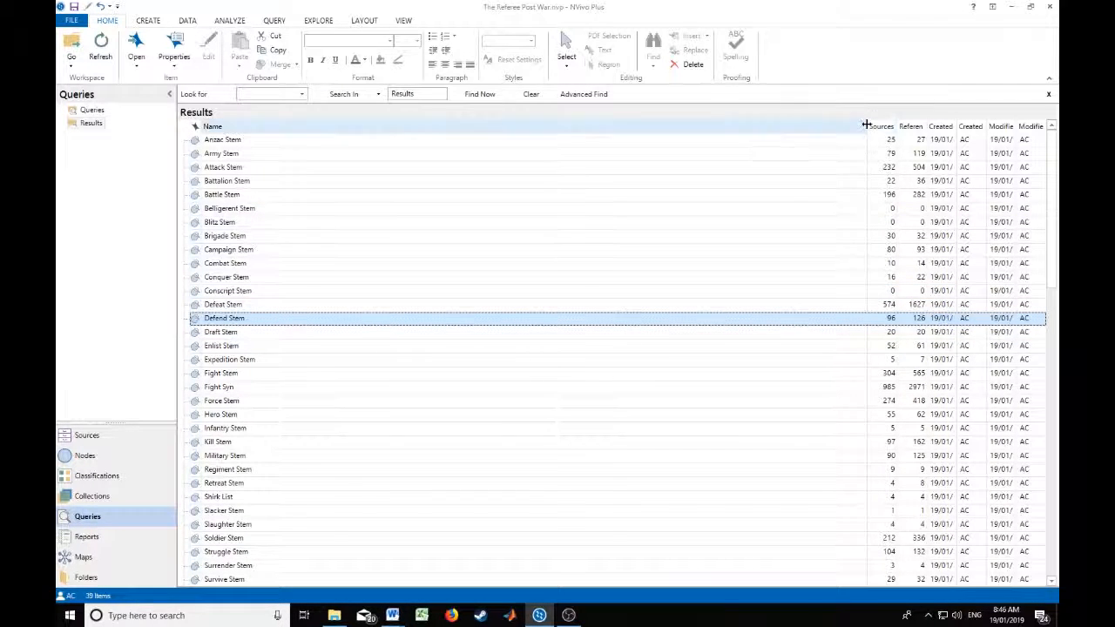
Step: Narrow the Name and References columns of the Results list and sort the results by number of sources
drag(865, 127, 283, 128)
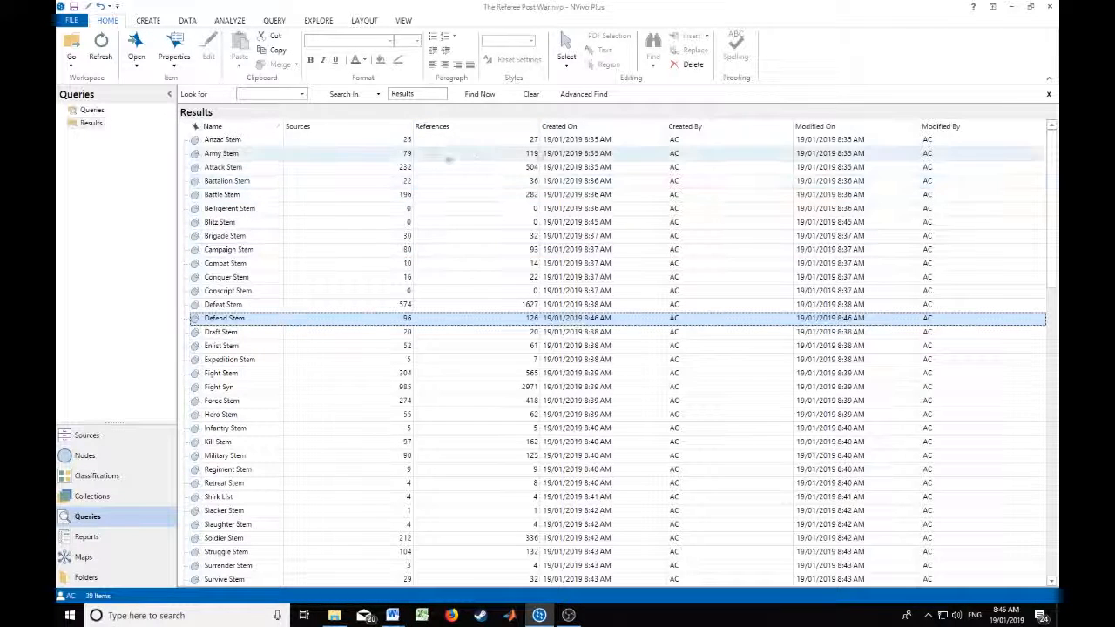
drag(540, 127, 447, 127)
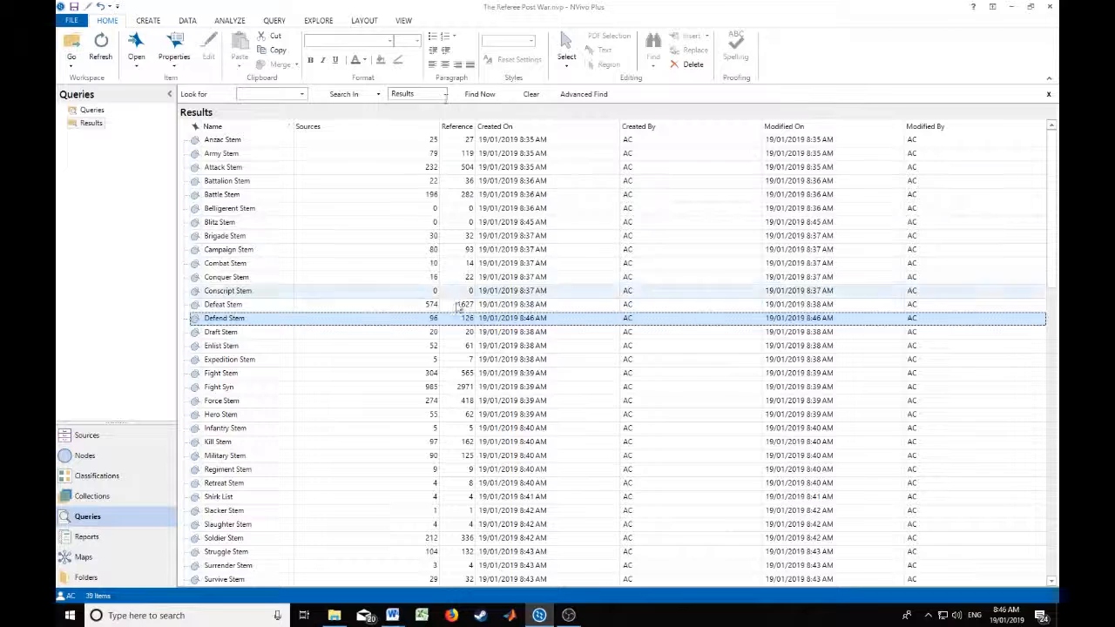
click(366, 130)
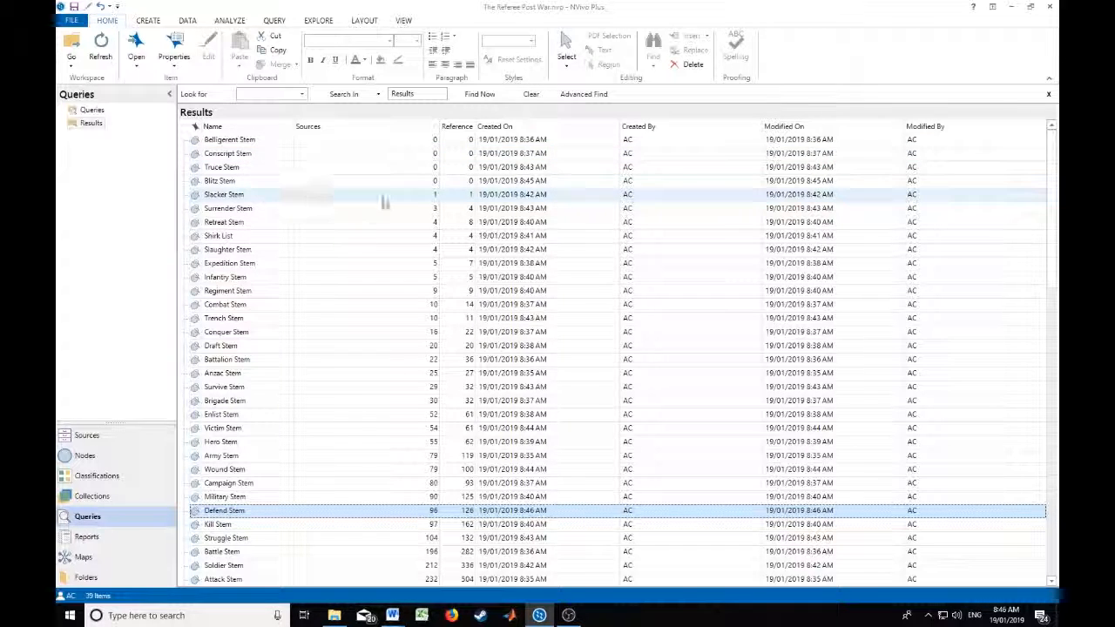
Step: Compare the source and reference counts of the results, especially Shirk List and Slaughter Stem, and sort the list by name again
click(414, 251)
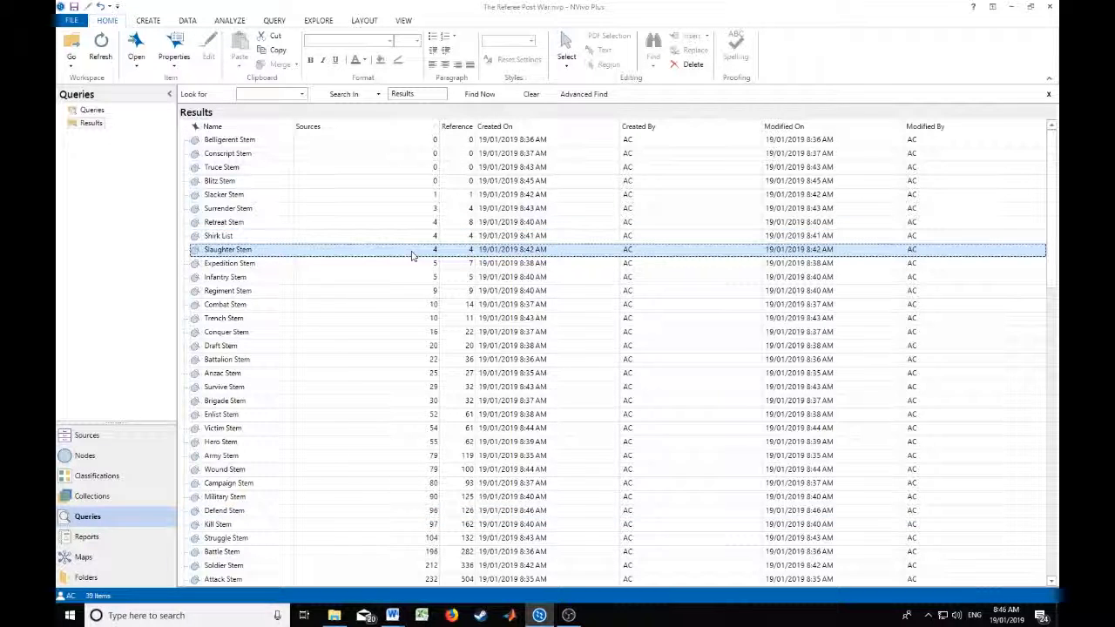
click(412, 239)
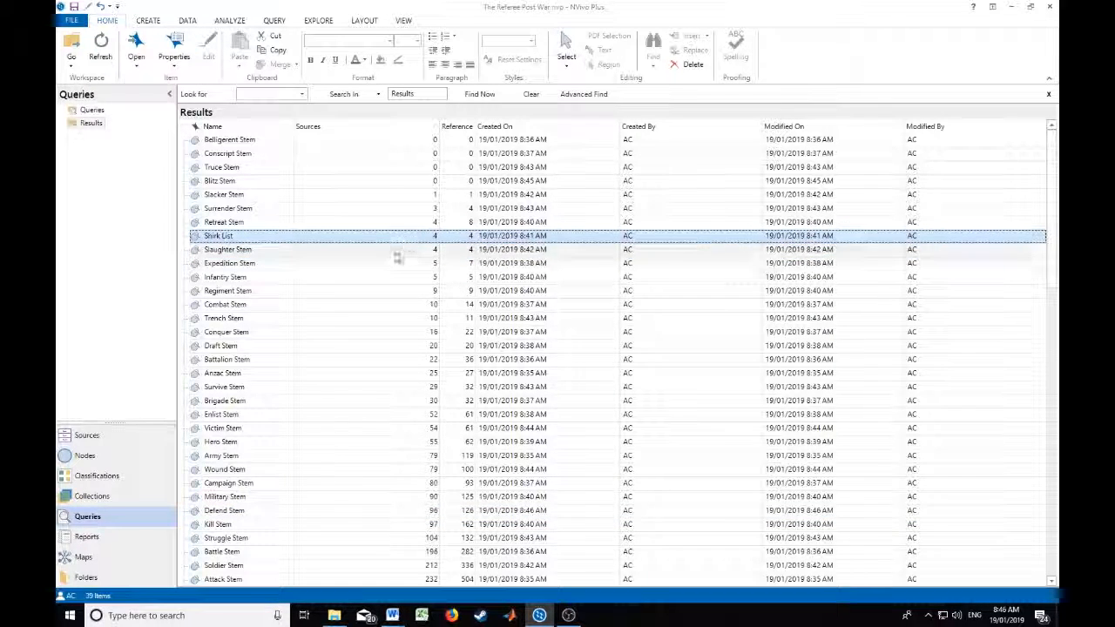
click(396, 253)
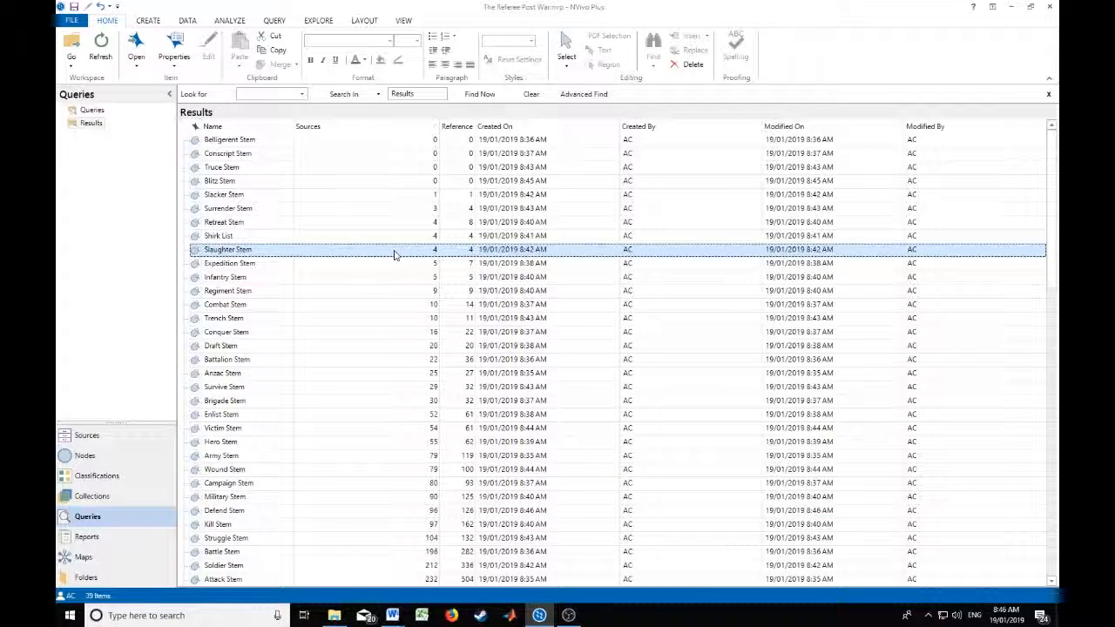
click(398, 237)
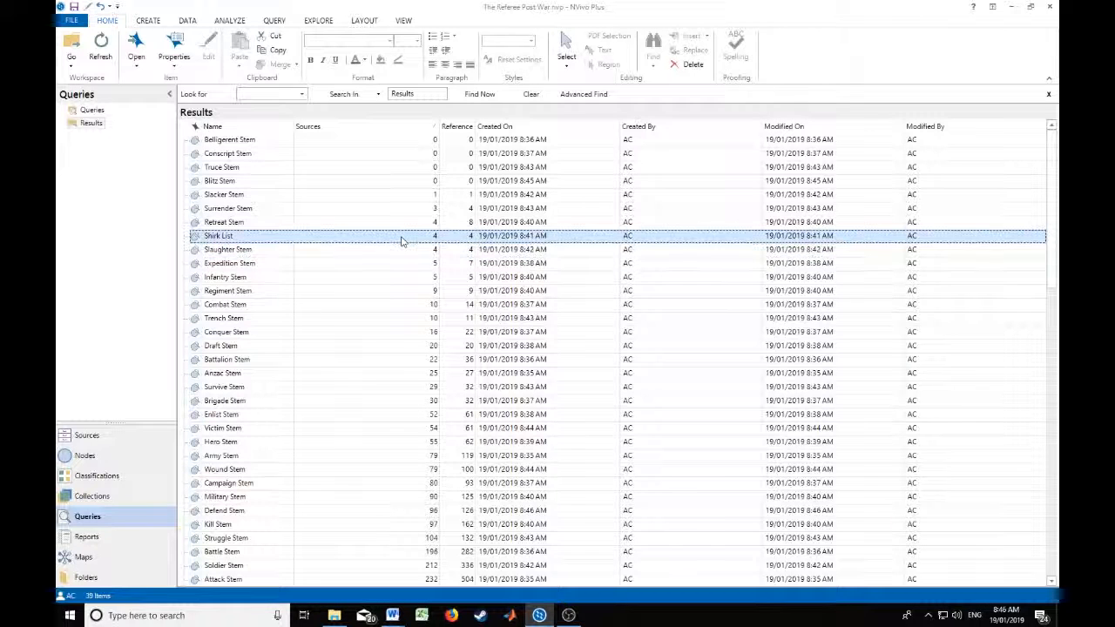
click(397, 251)
click(398, 239)
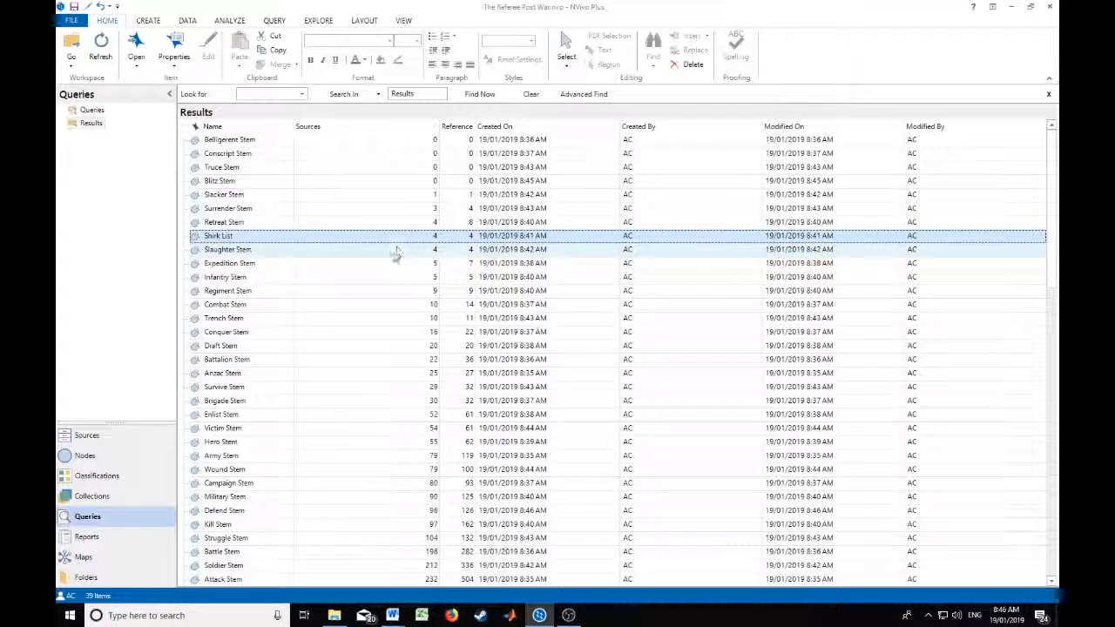
click(394, 252)
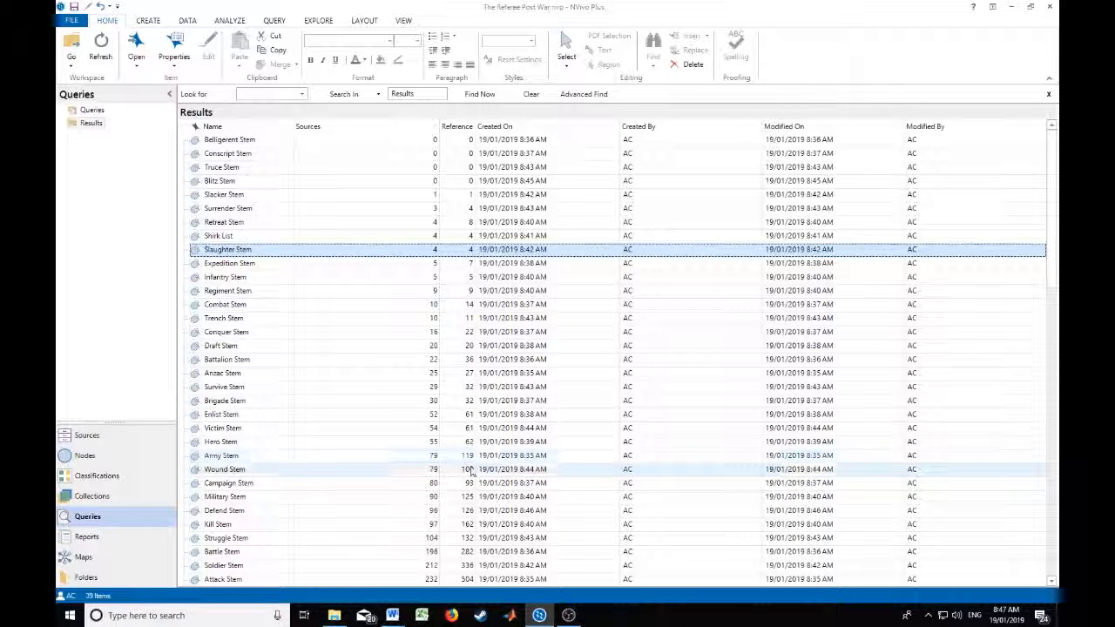
scroll(440, 471, down, 3)
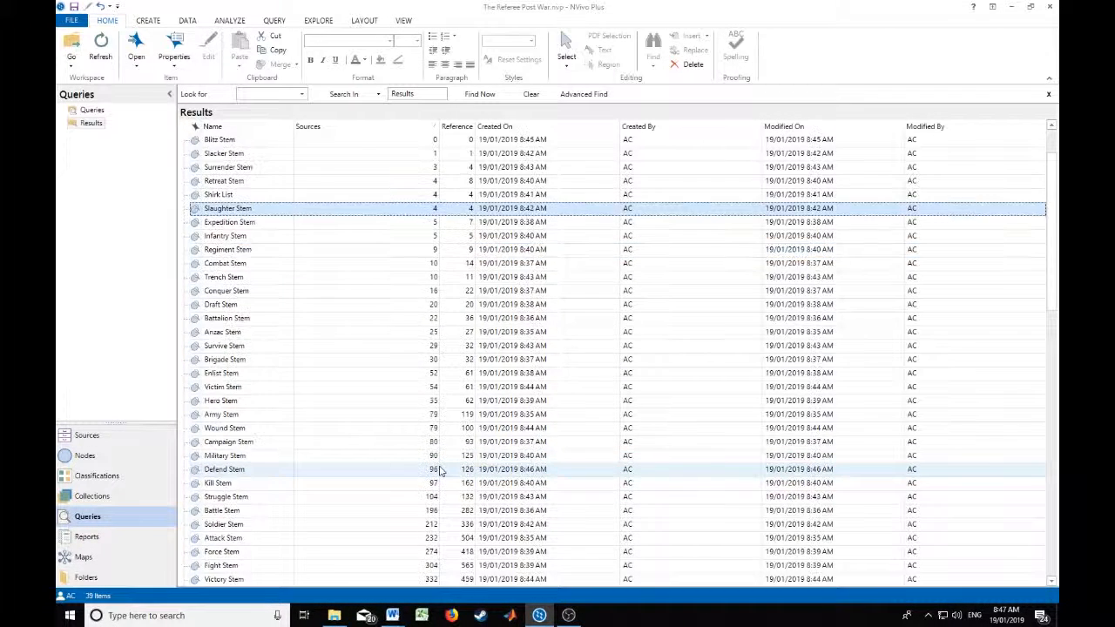
scroll(440, 470, up, 3)
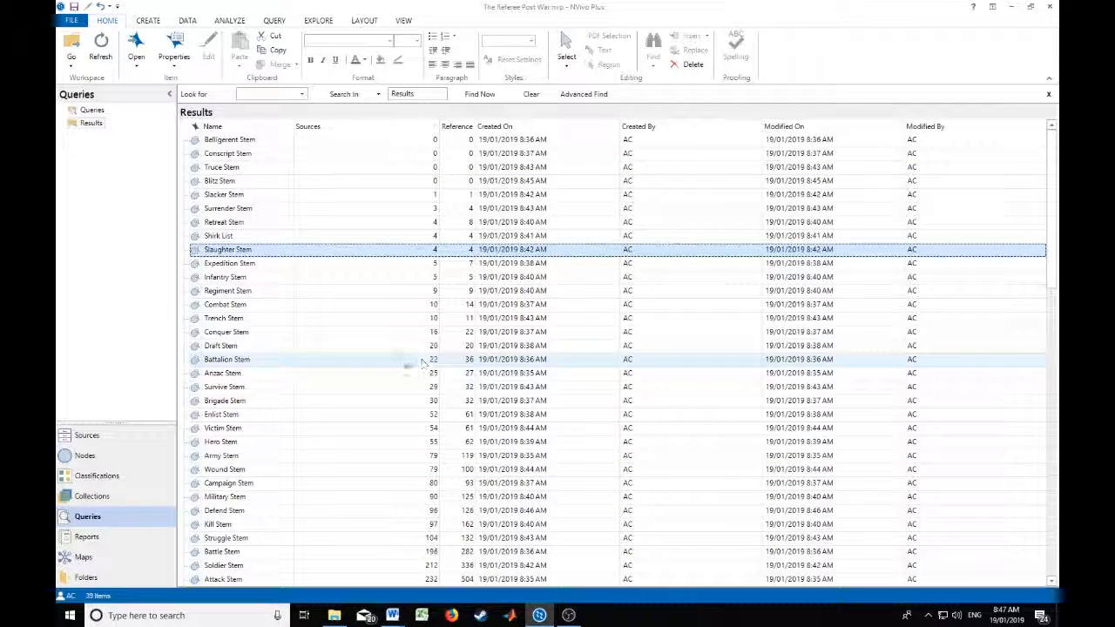
click(246, 129)
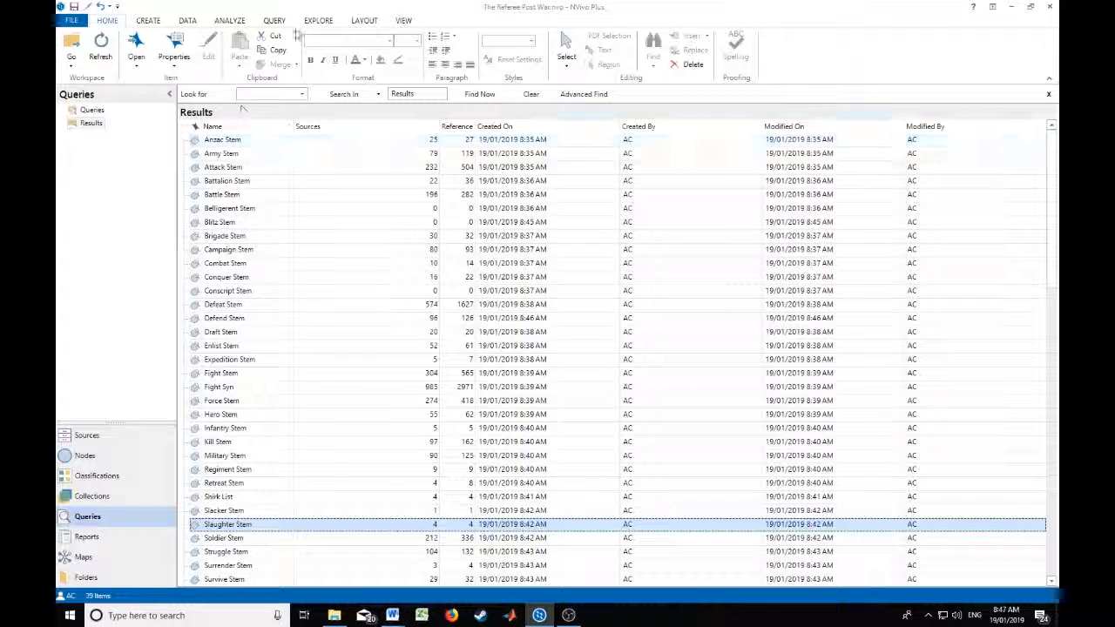
click(275, 20)
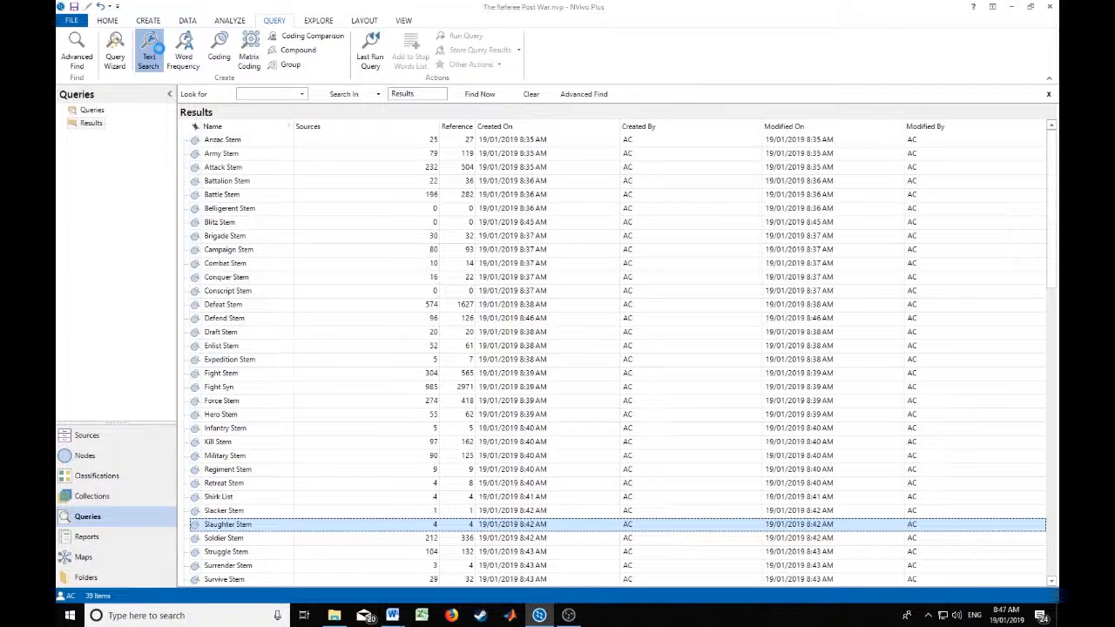
click(149, 52)
click(576, 195)
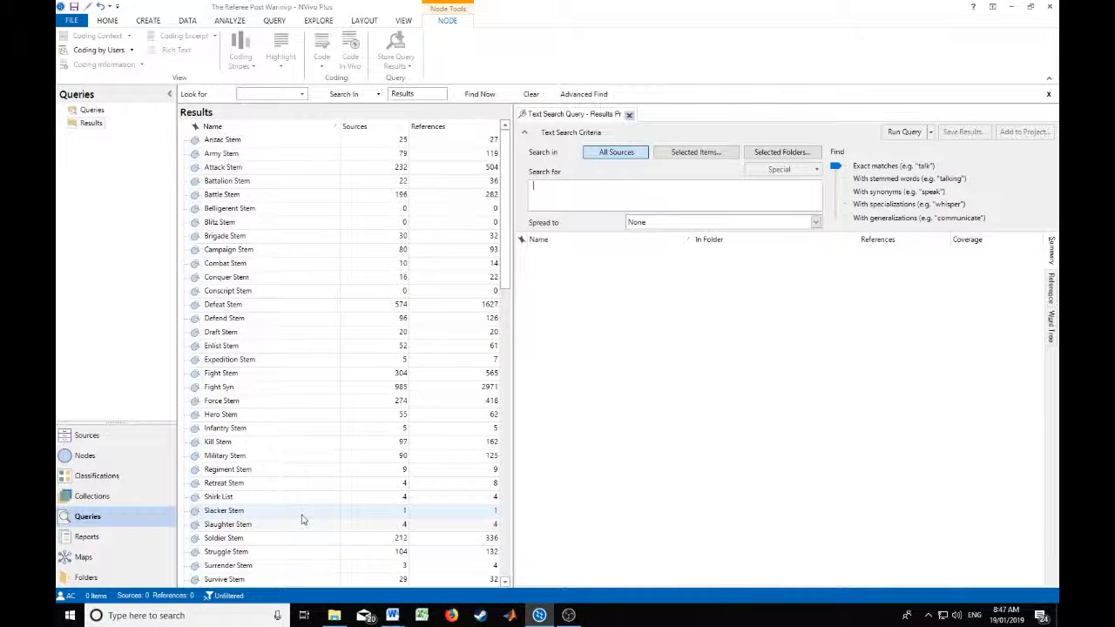
scroll(281, 331, down, 5)
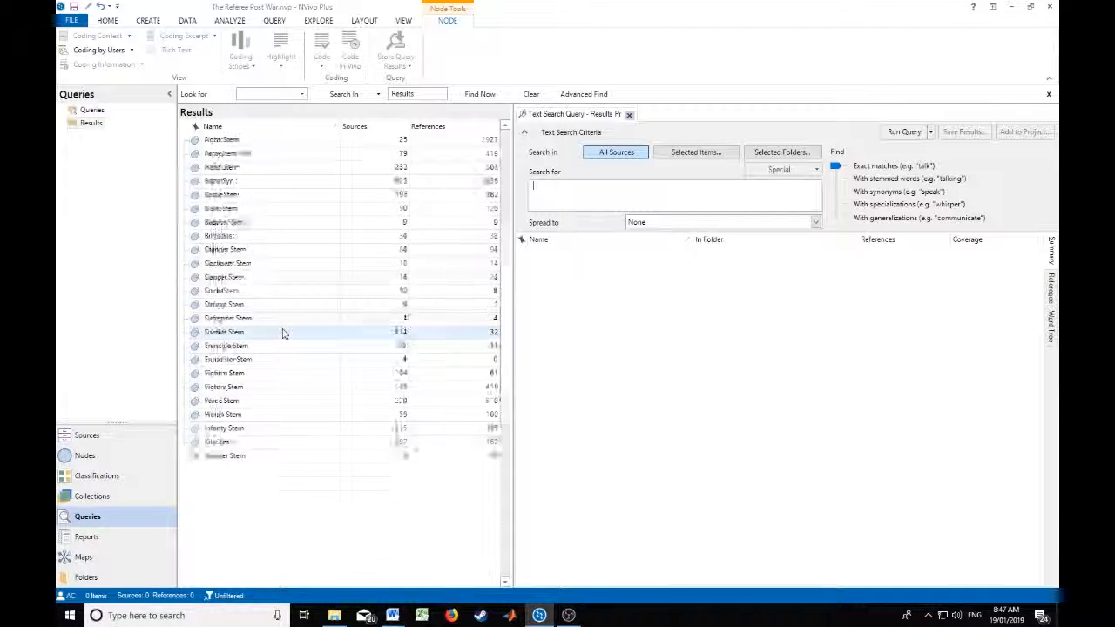
scroll(281, 331, up, 5)
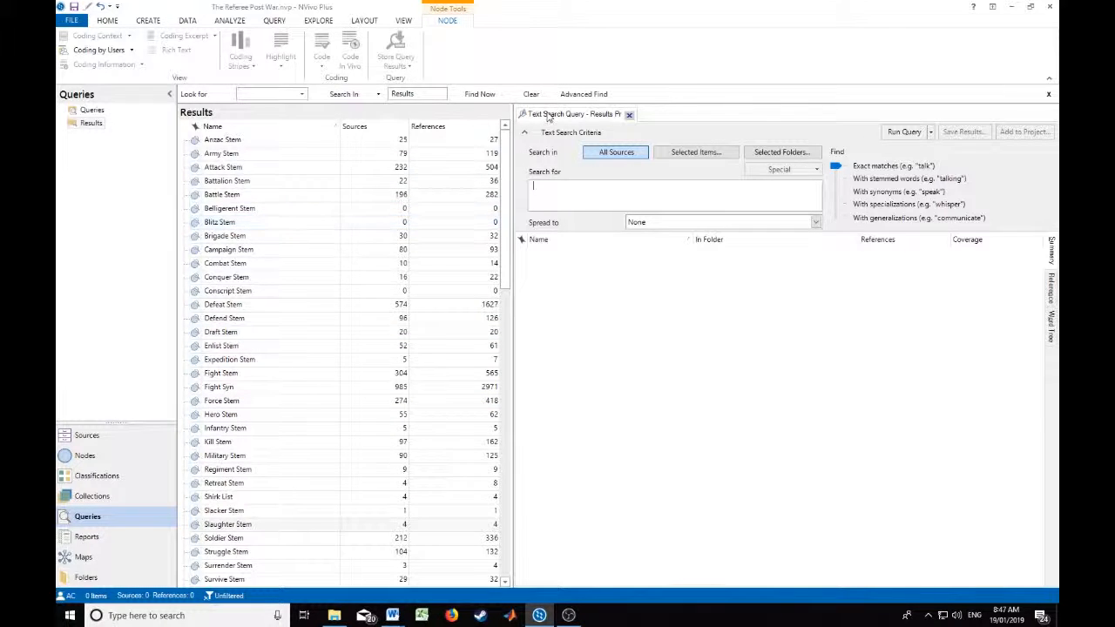
click(628, 115)
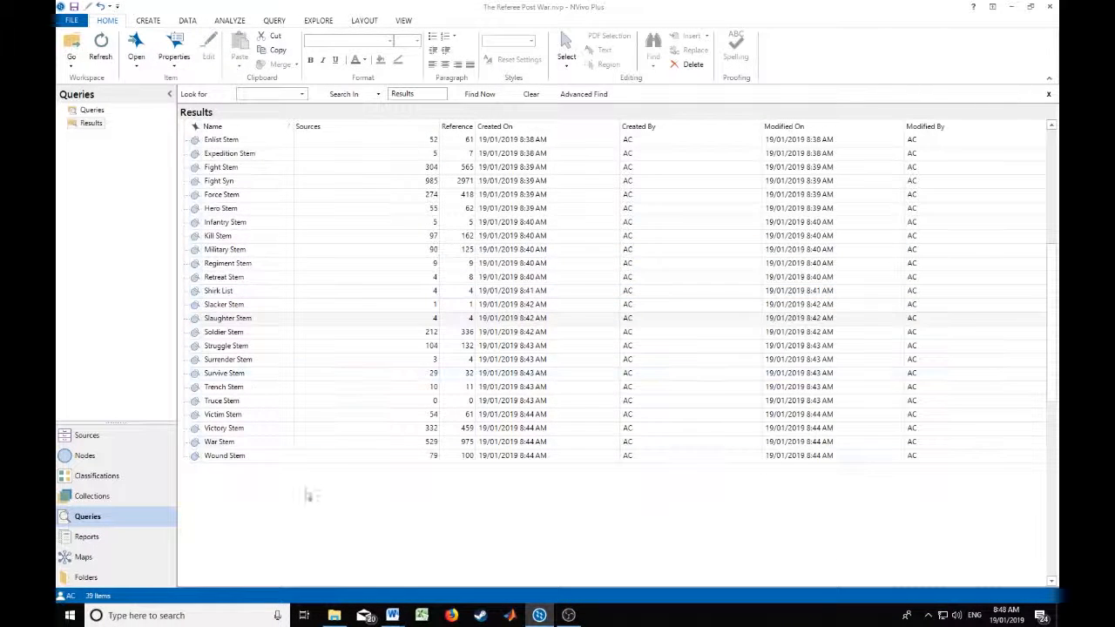
Step: Review the stored query results, from Truce Stem and Victory Stem back up to Anzac Stem
click(248, 402)
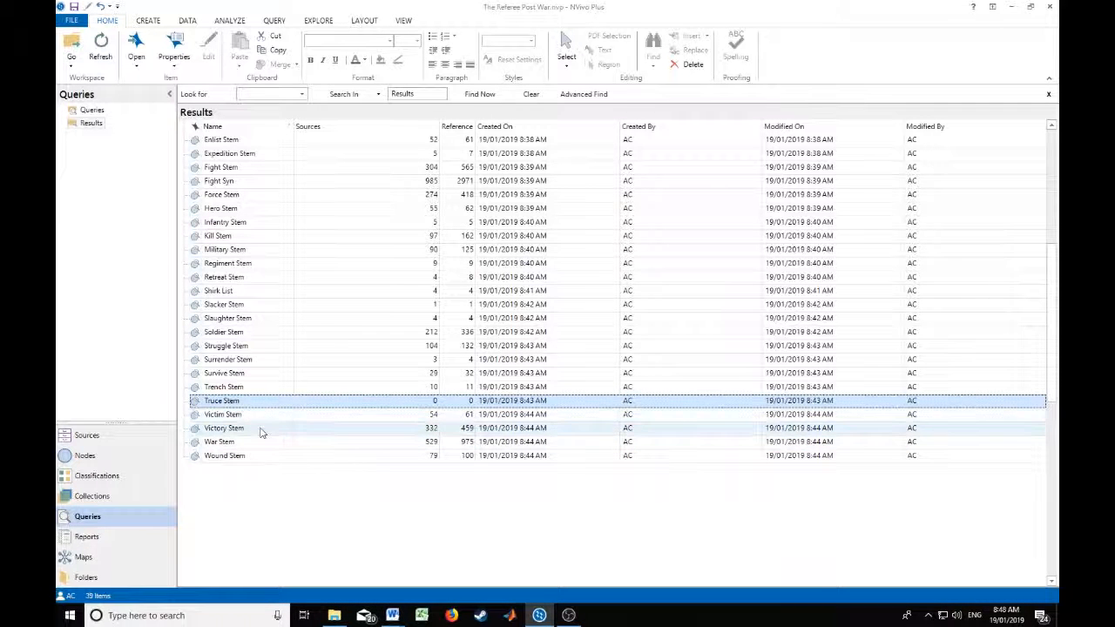
click(261, 427)
click(261, 403)
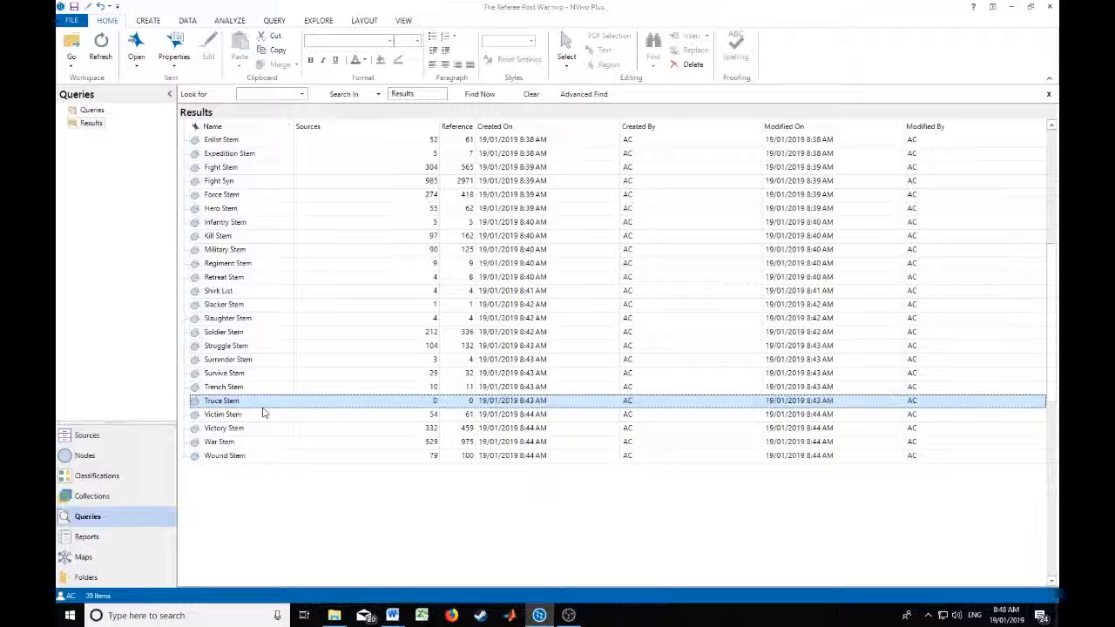
scroll(264, 413, up, 5)
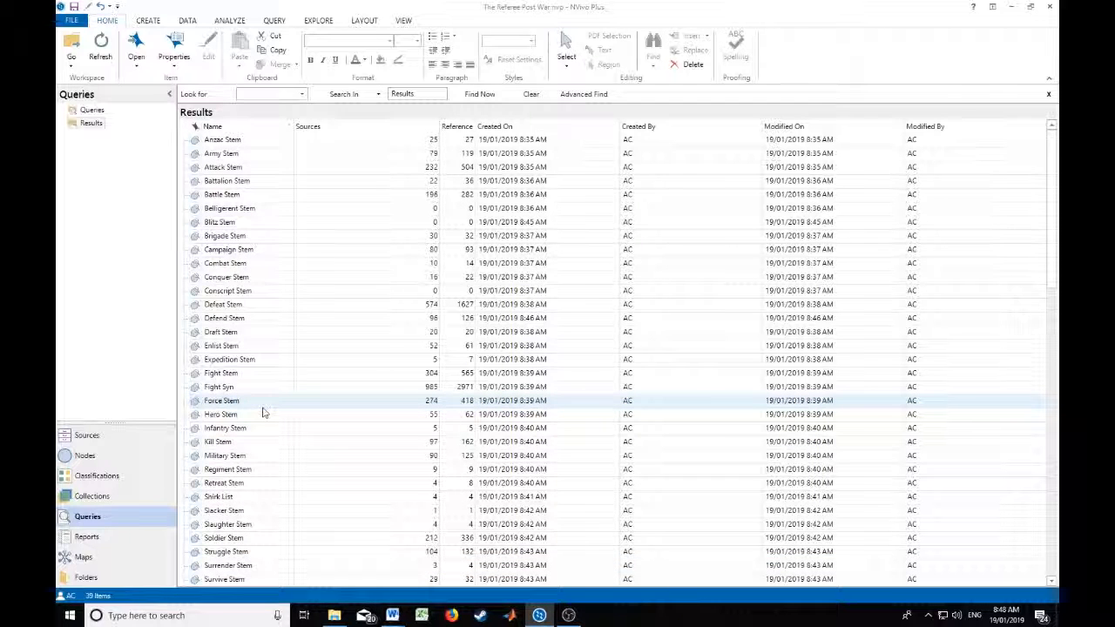
click(252, 172)
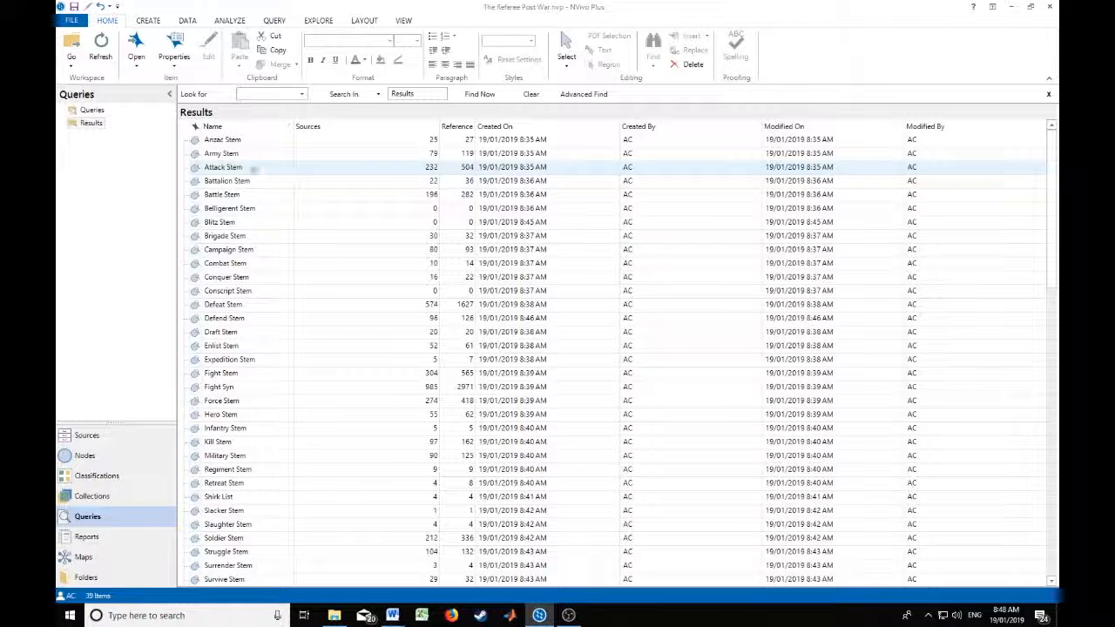
click(250, 155)
click(246, 143)
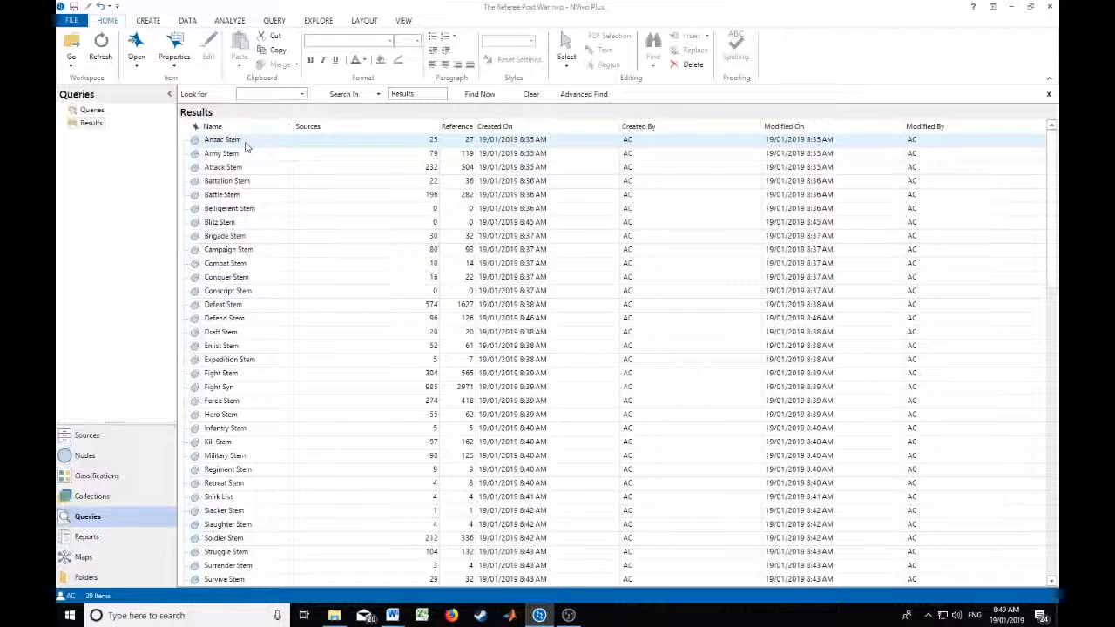
right_click(245, 146)
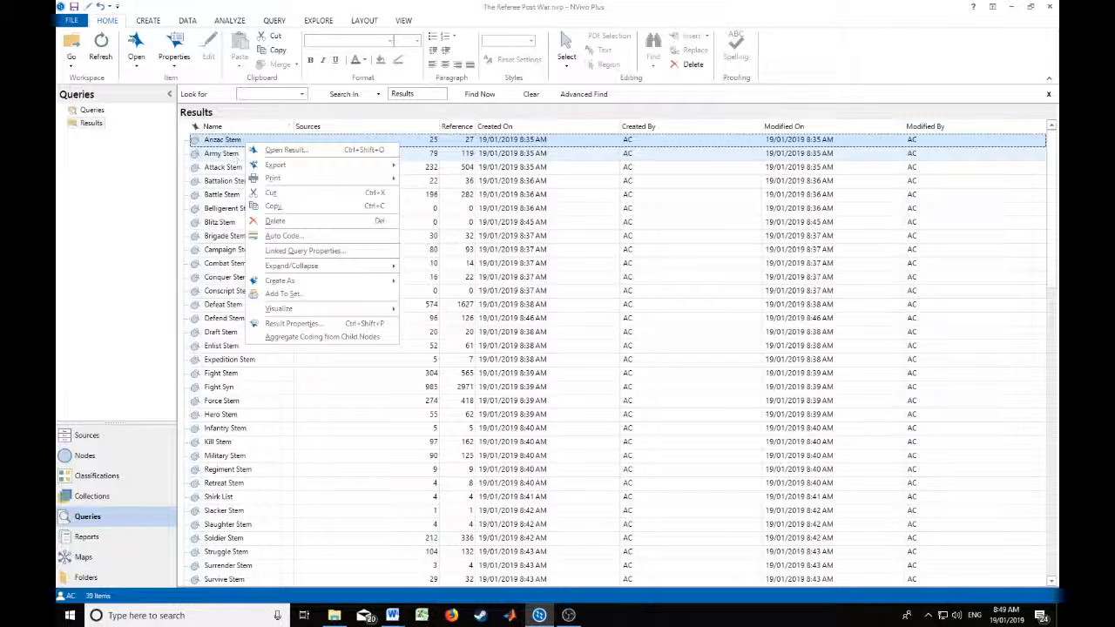
mouse_move(277, 280)
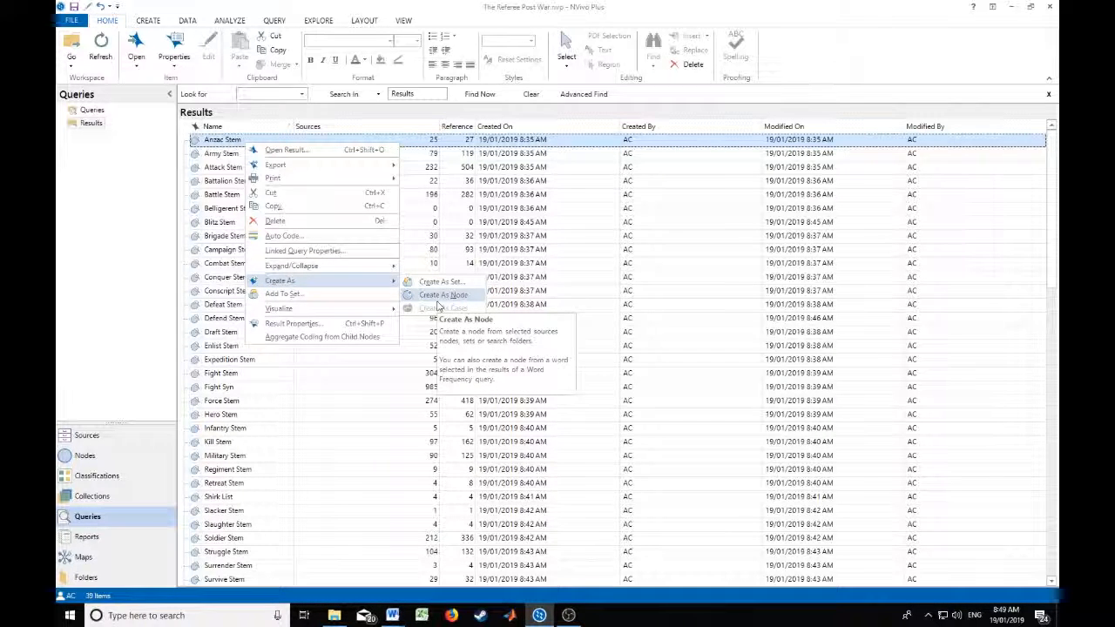
click(214, 168)
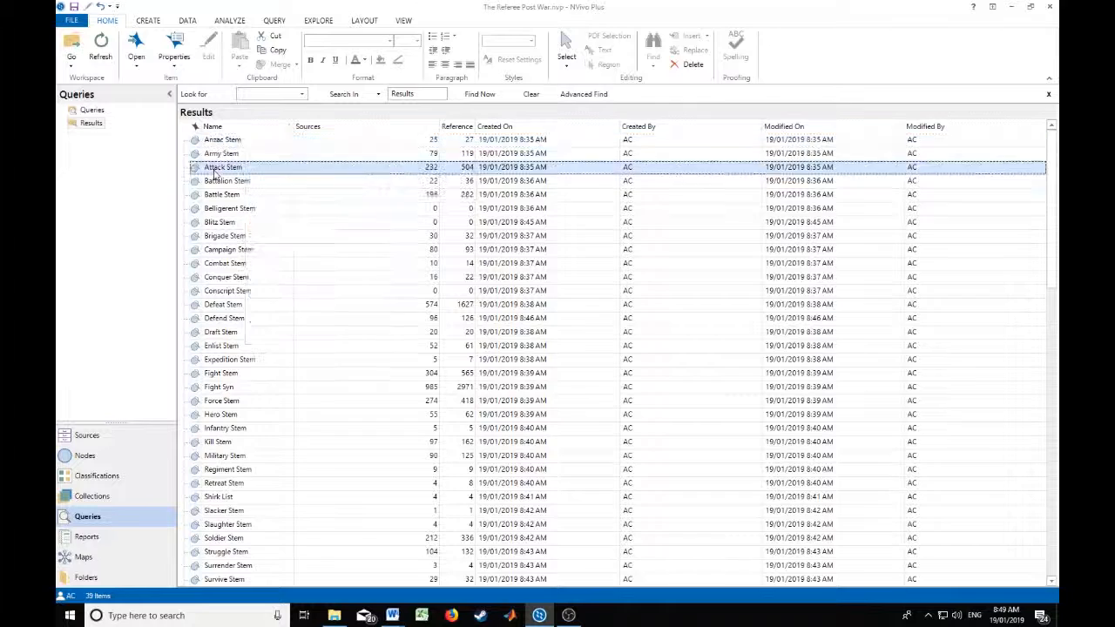
Step: Create a node from the Anzac Stem result in the Nodes location and name it "Anzac Stem"
click(211, 140)
right_click(209, 142)
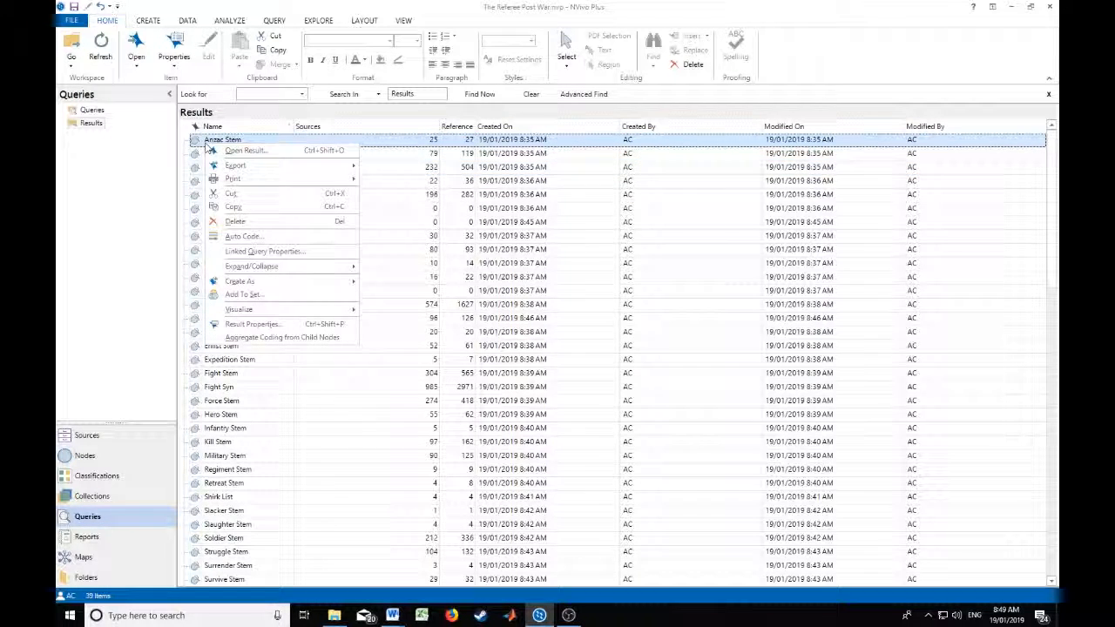
key(r)
key(Return)
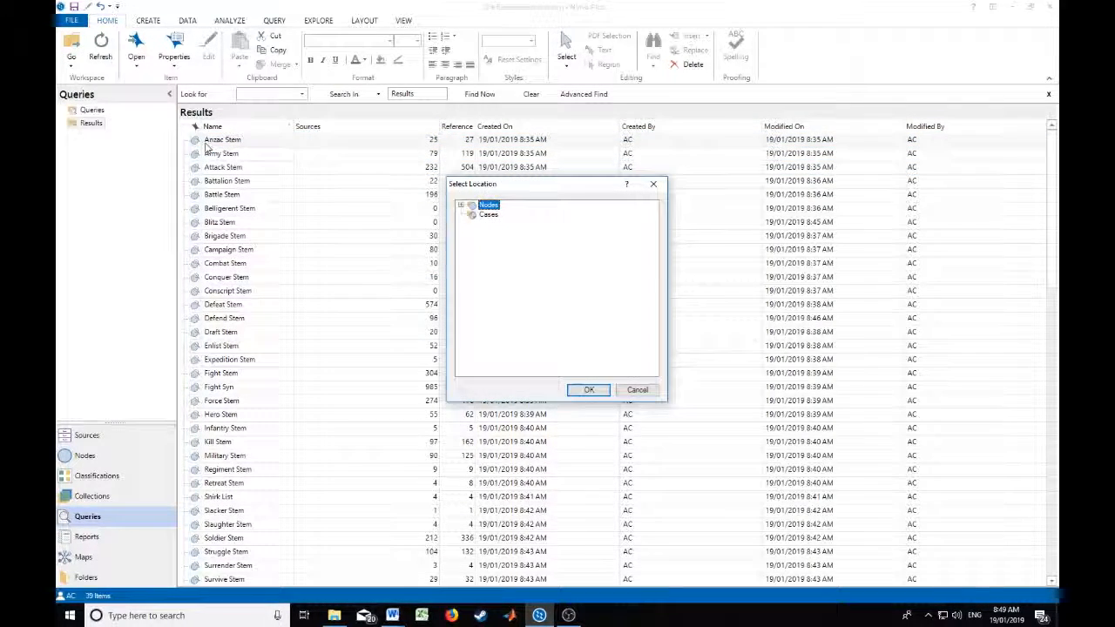
key(Return)
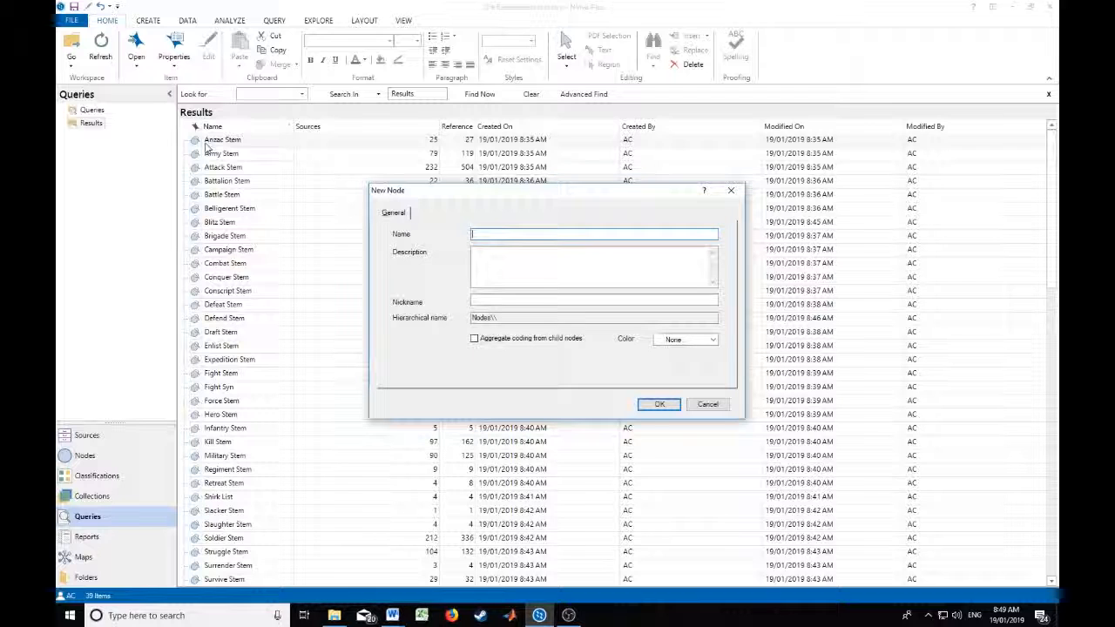
text(Anz)
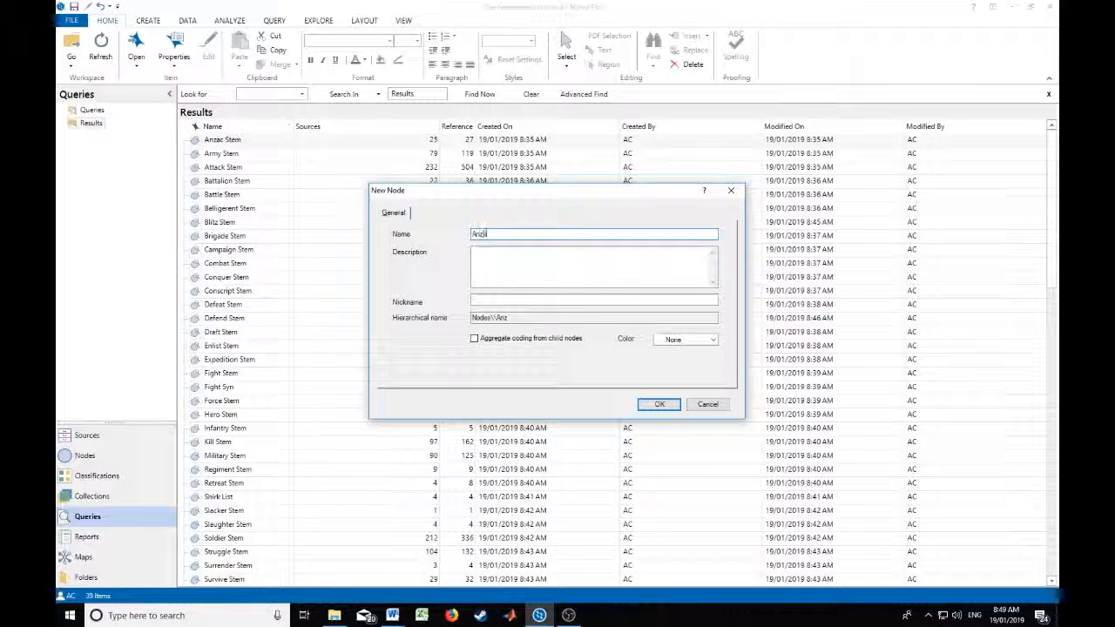
text(ac Stem)
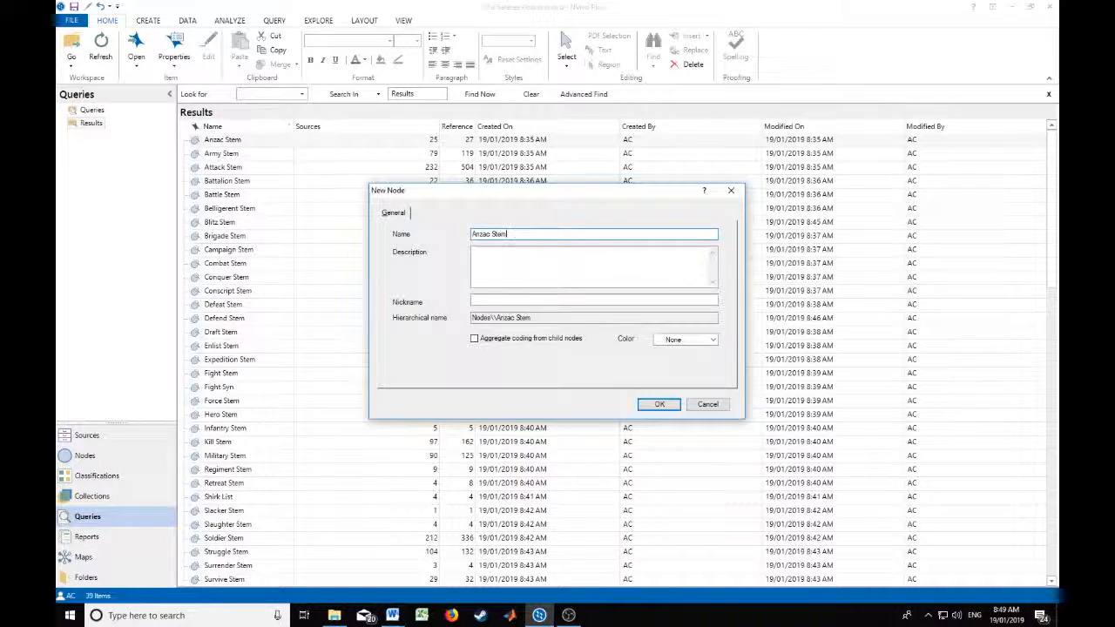
key(Return)
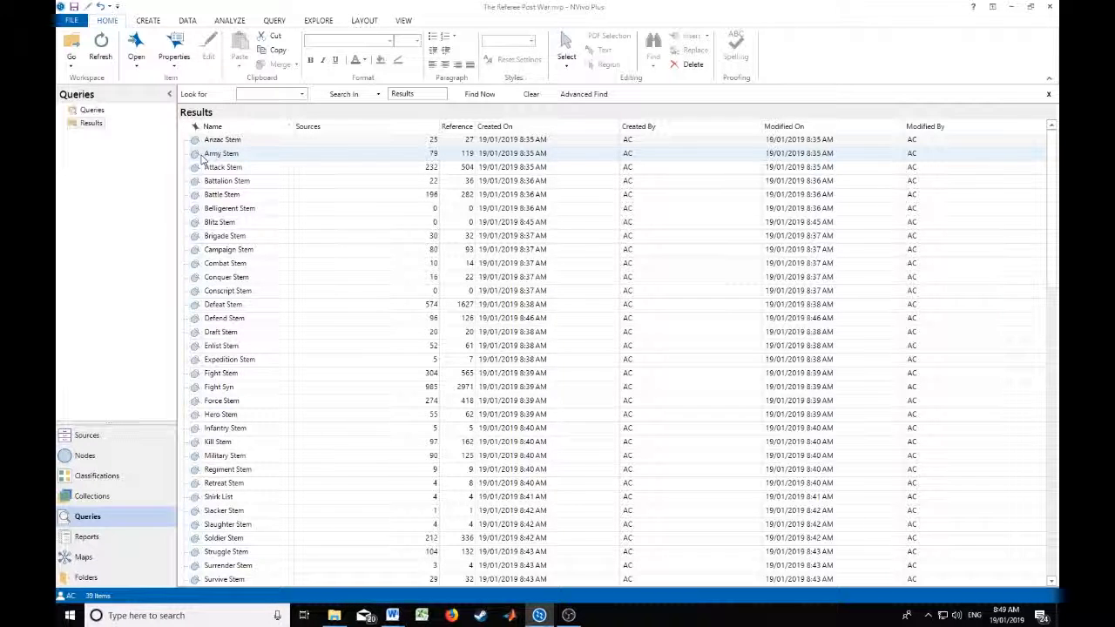
Step: Start creating a node from the Army Stem result
right_click(202, 157)
key(a)
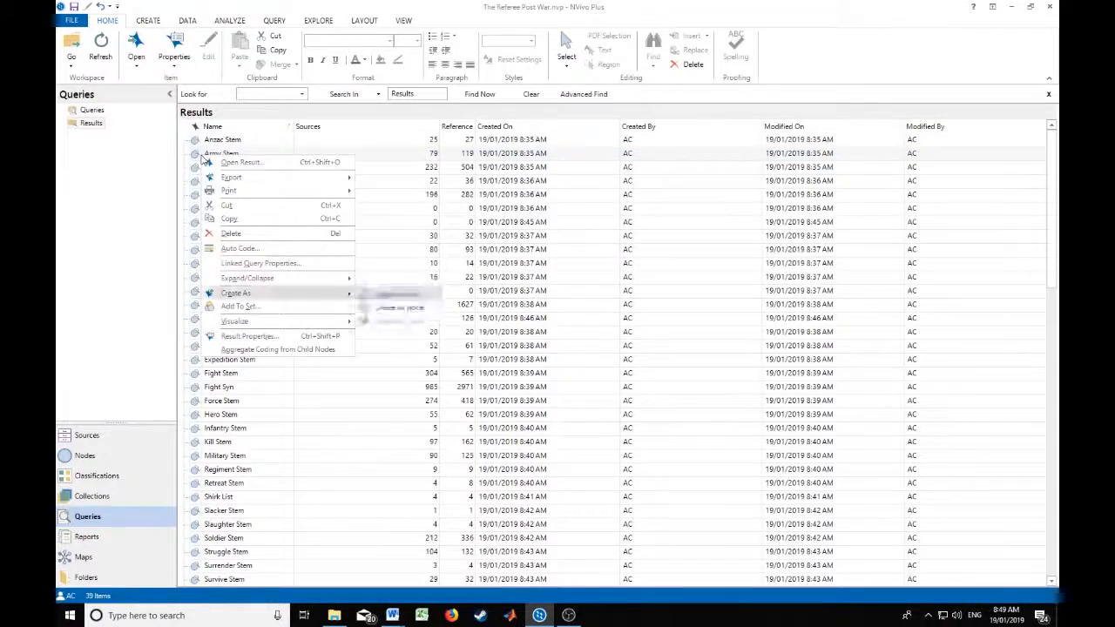
key(n)
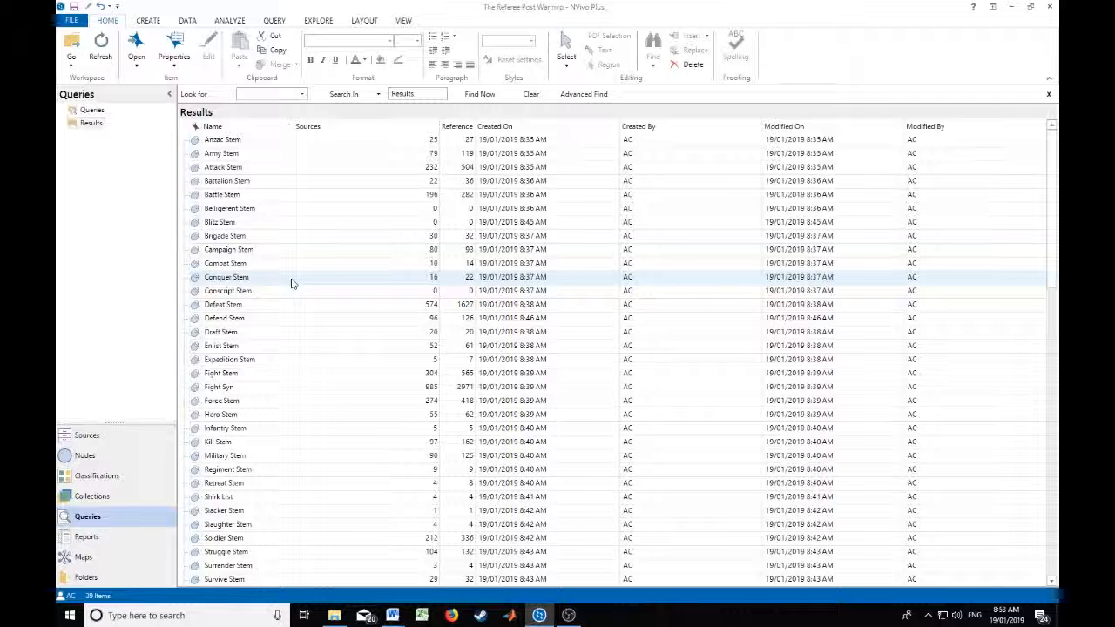
Step: Open the properties of the node "d" in the node list and try to rename it "Defend Stem"
click(84, 456)
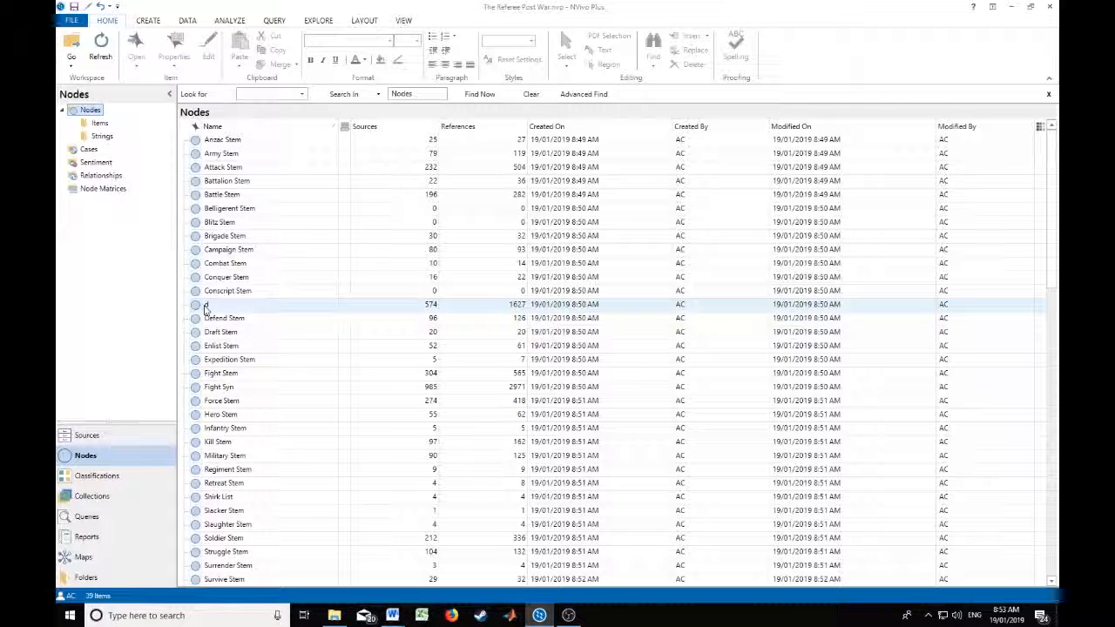
right_click(226, 306)
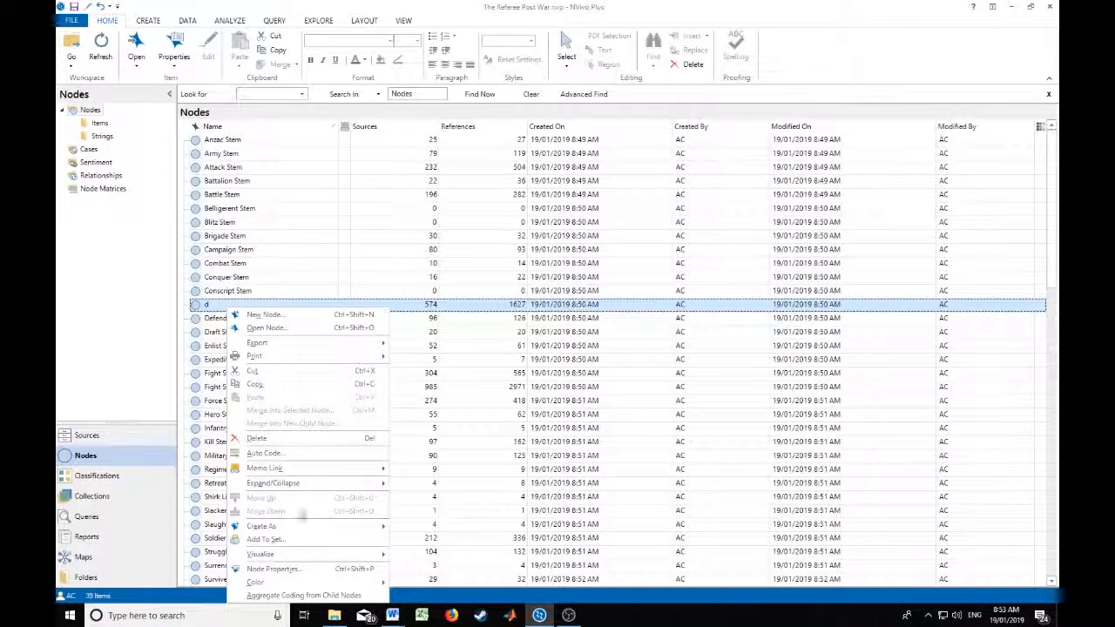
click(289, 571)
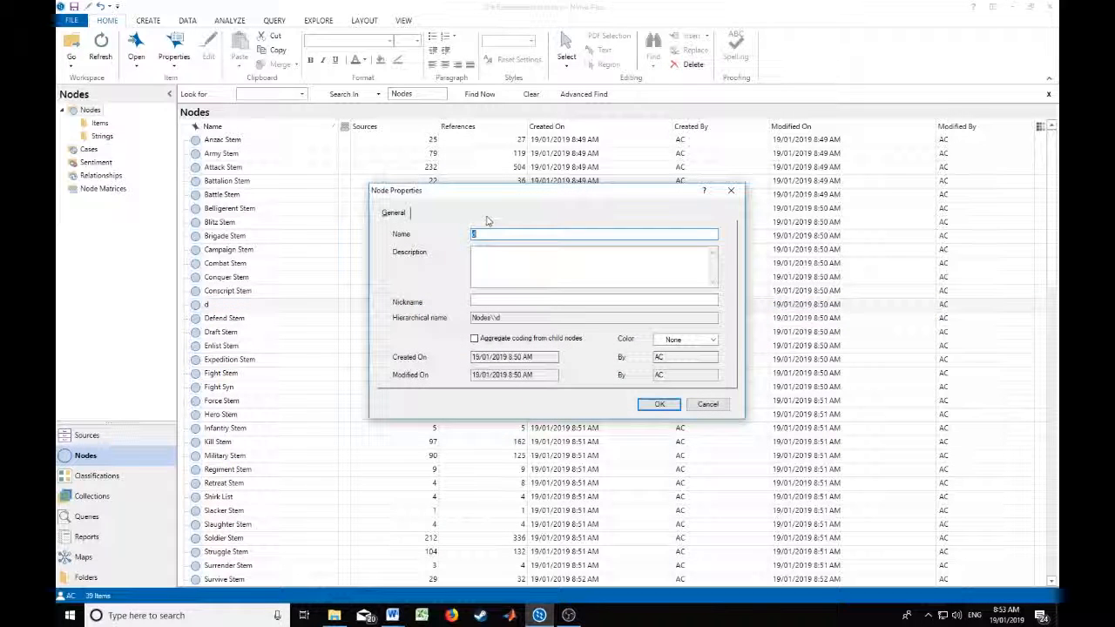
text(Defend List)
text(m)
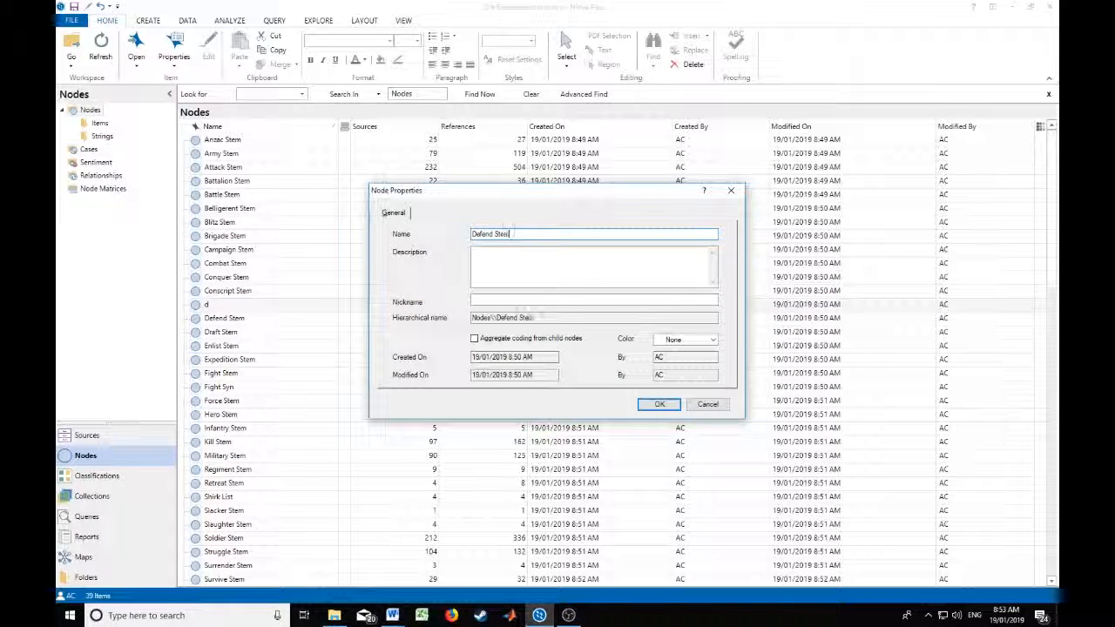
key(Return)
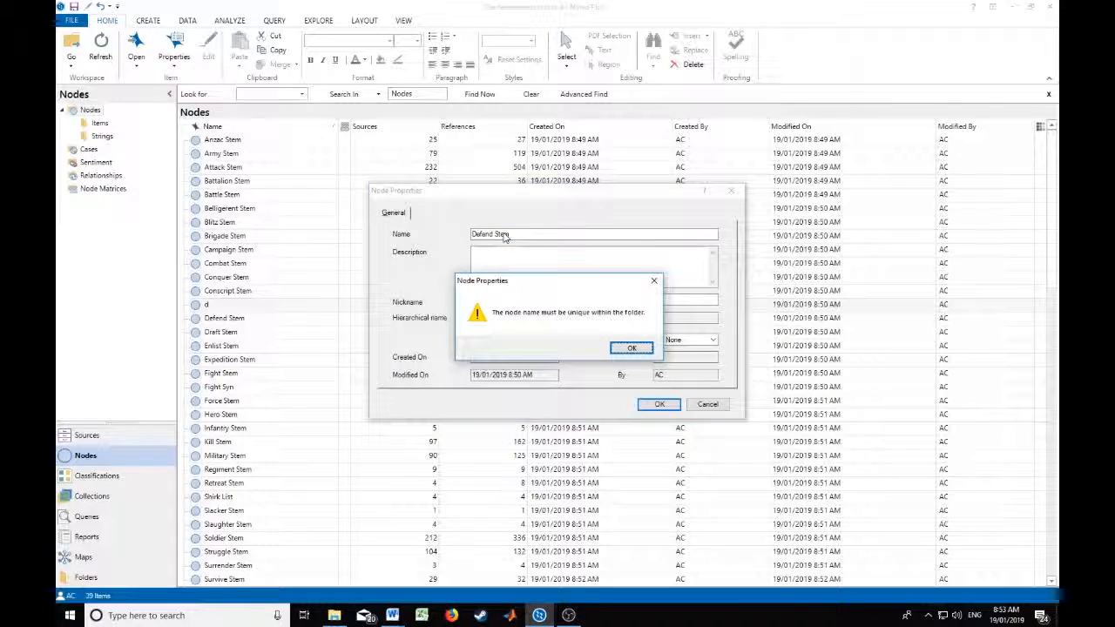
click(633, 349)
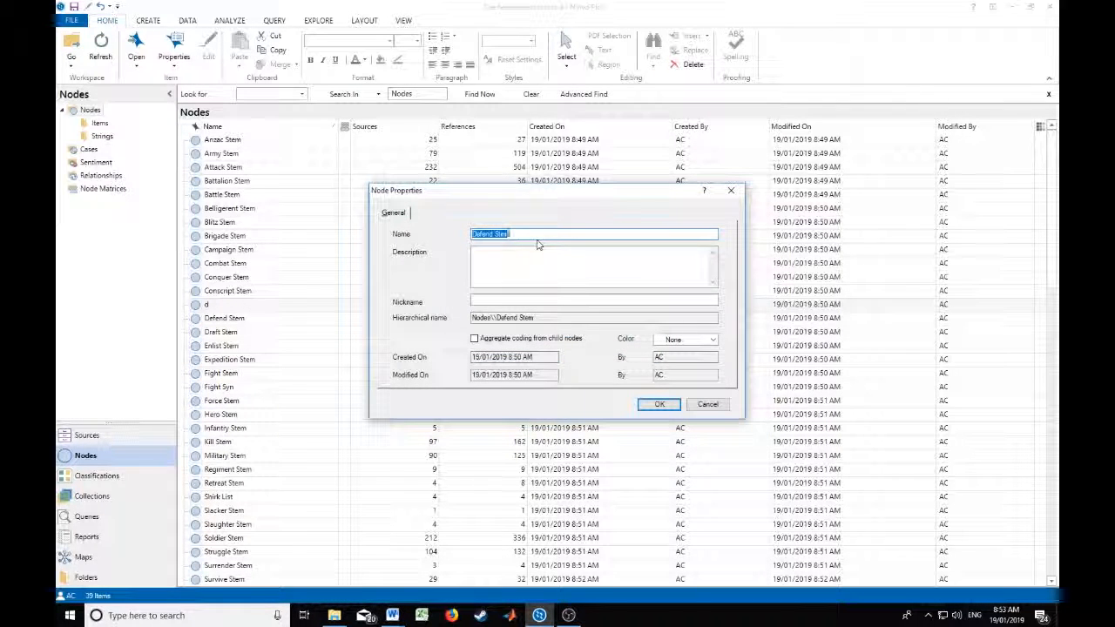
Step: Change the node's name to "Defeat Stem" and apply it
click(493, 235)
key(BackSpace)
key(BackSpace)
text(at)
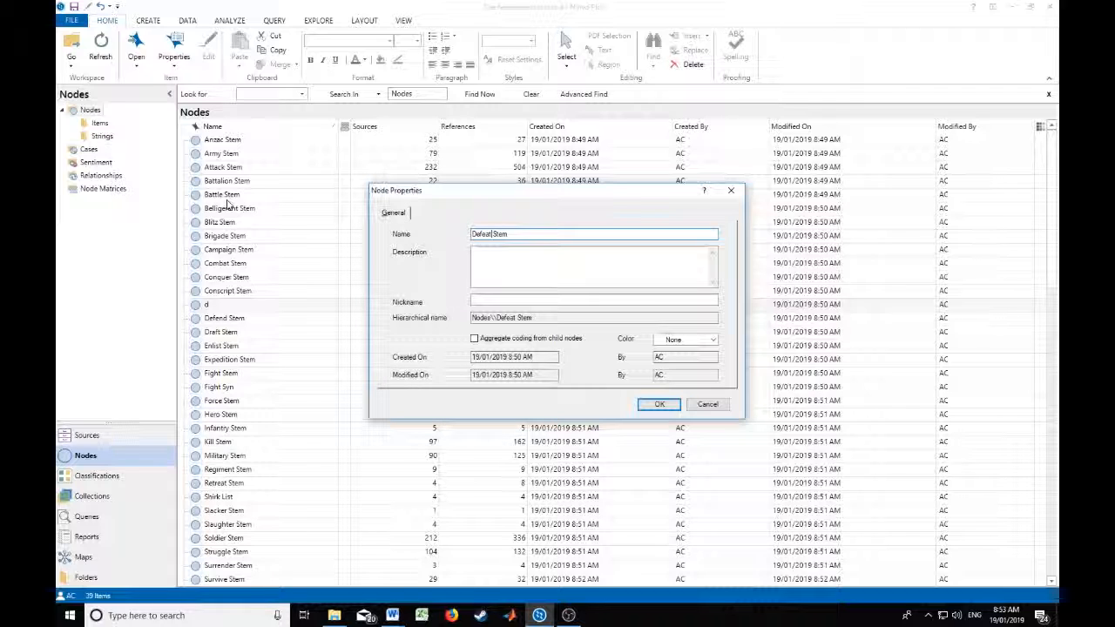
key(Return)
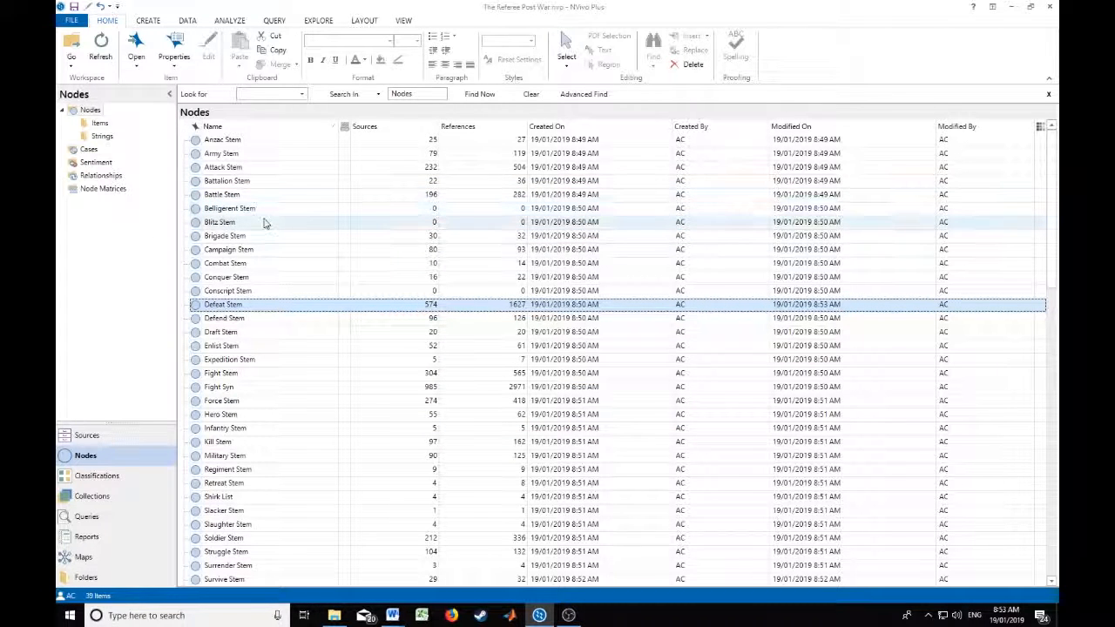
Step: Assign the colour yellow to all nodes from Anzac Stem to Wound Stem and move them into the Items folder
click(253, 140)
scroll(393, 242, down, 6)
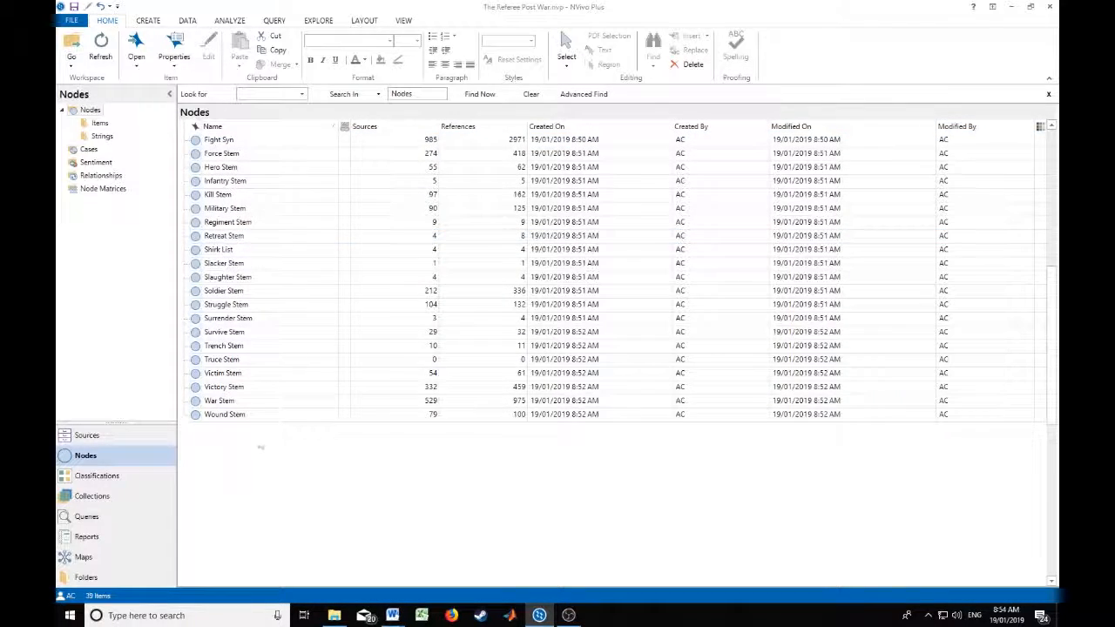
shift+click(262, 417)
scroll(455, 298, up, 6)
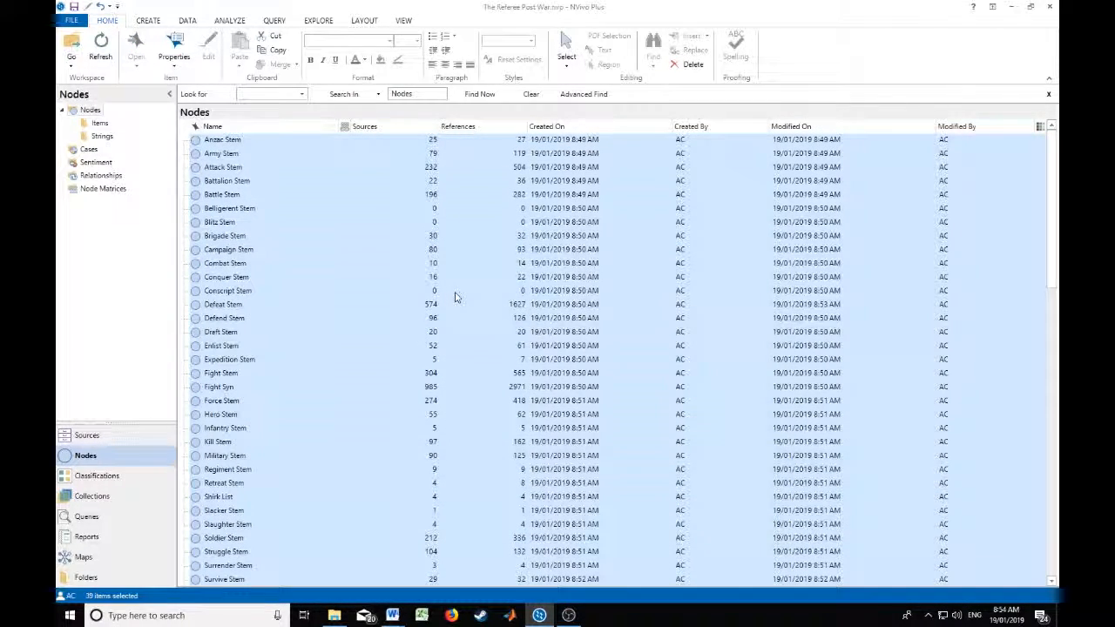
right_click(454, 299)
mouse_move(494, 480)
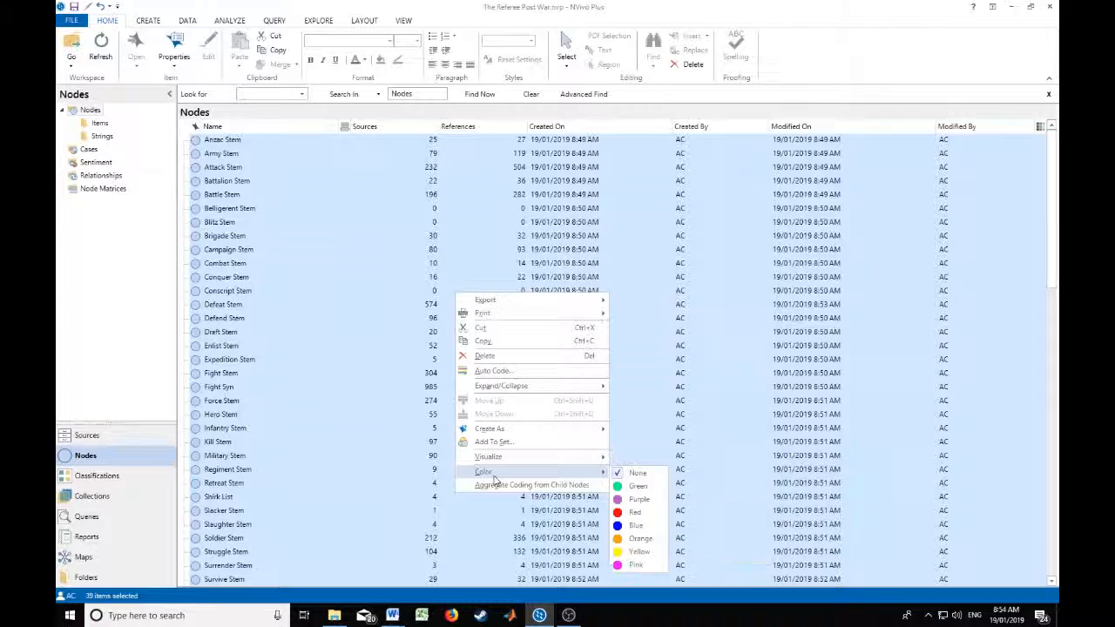
click(644, 521)
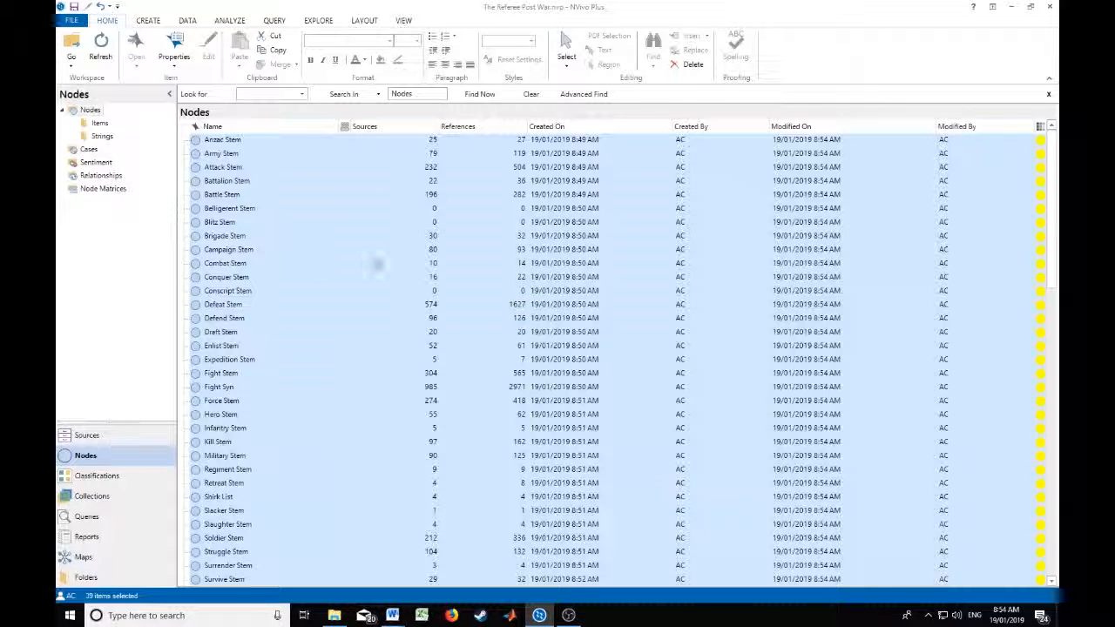
click(101, 124)
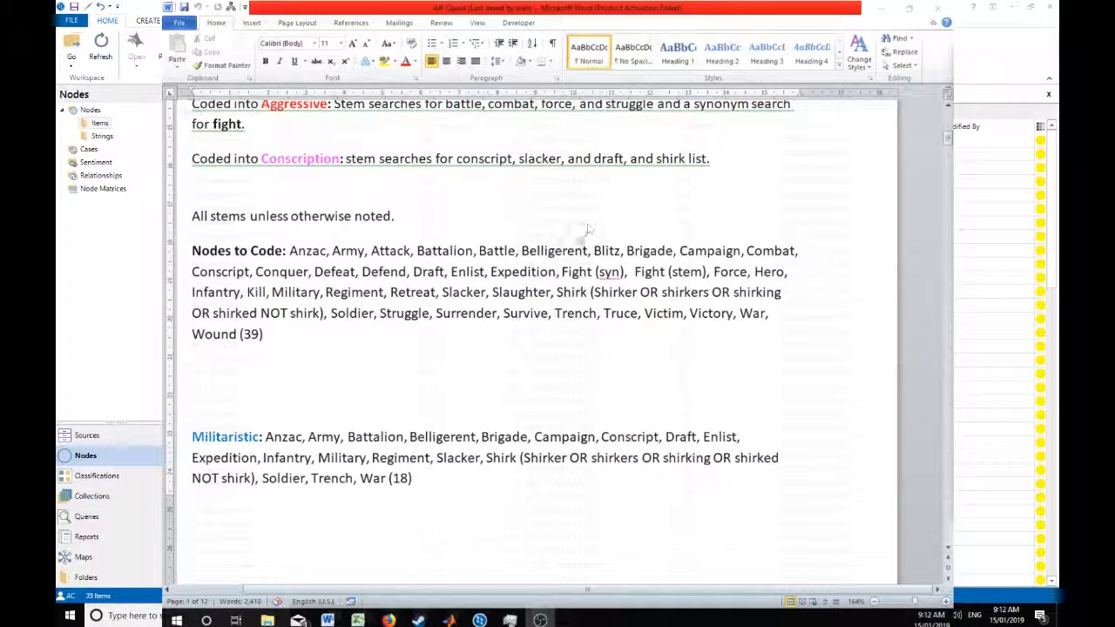
Step: Review the Word document's word lists for the Militaristic, Non-sticky Militaristic, Aggressive, Conscription and Charteris-Black groups
scroll(588, 228, down, 1)
scroll(582, 246, down, 4)
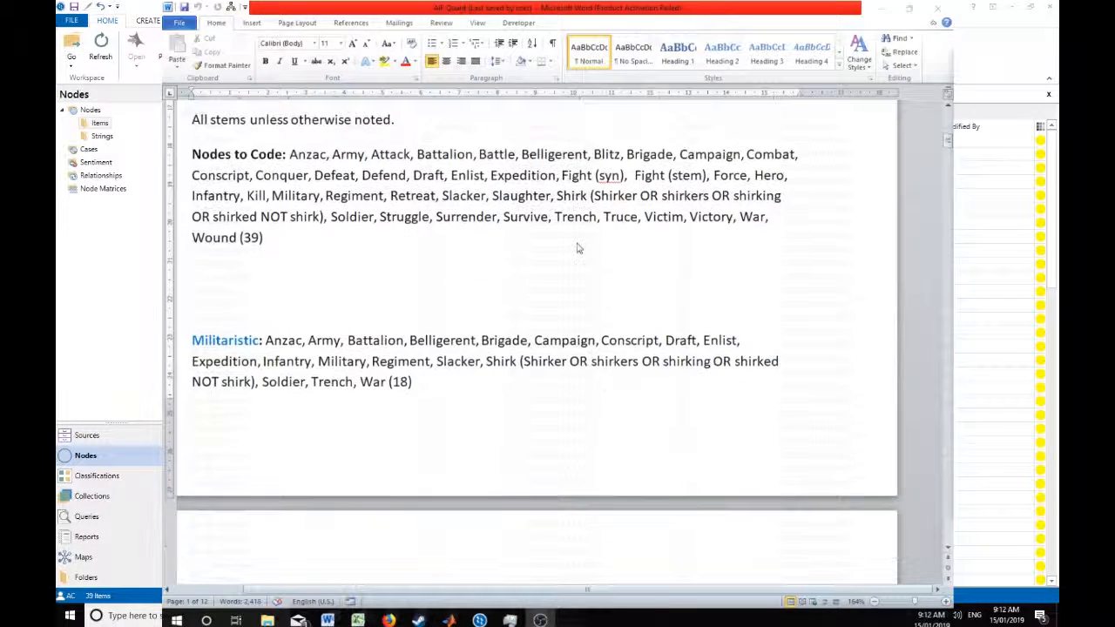
scroll(576, 248, down, 1)
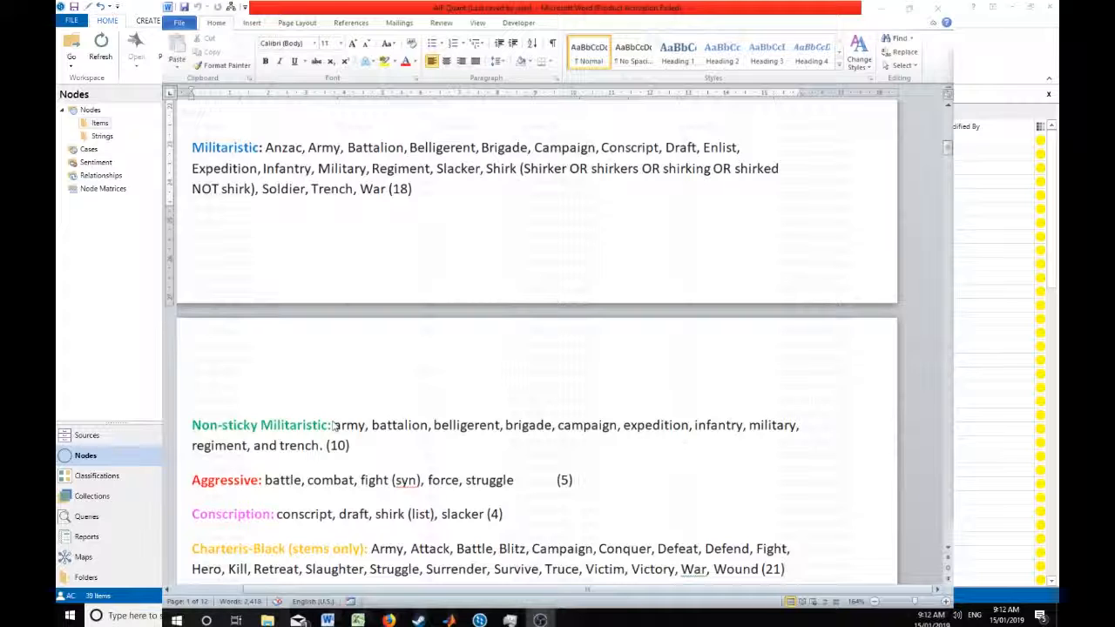
scroll(333, 425, down, 2)
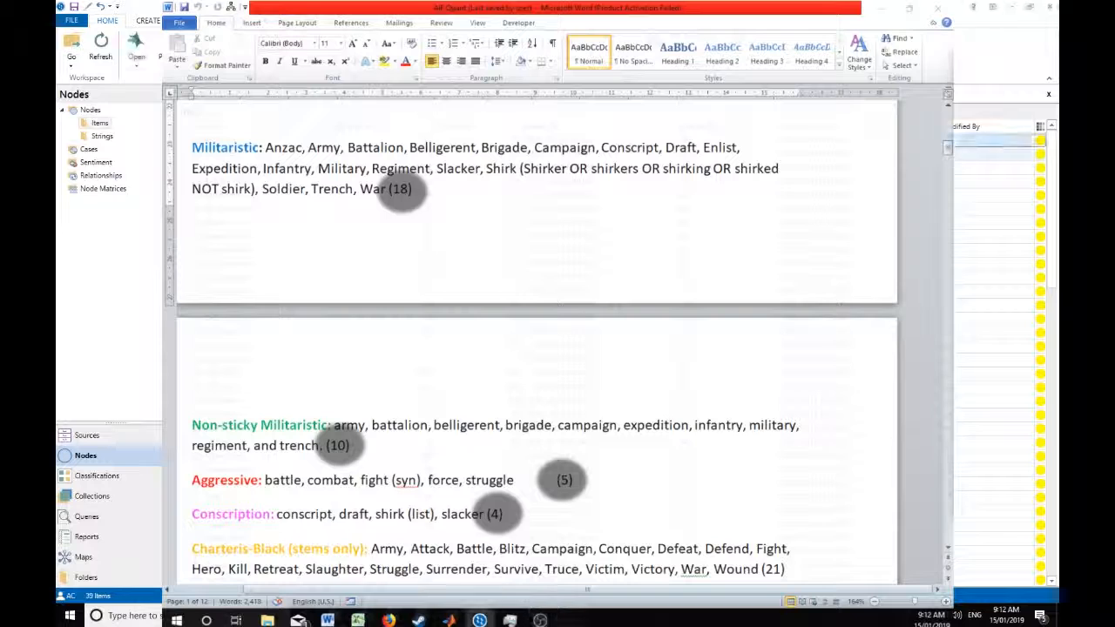
Step: Return to NVivo and select the Anzac, Army, Battalion, Belligerent, Brigade, Campaign, Conscript, Draft, Enlist and Expedition Stem nodes in the Items folder
click(997, 167)
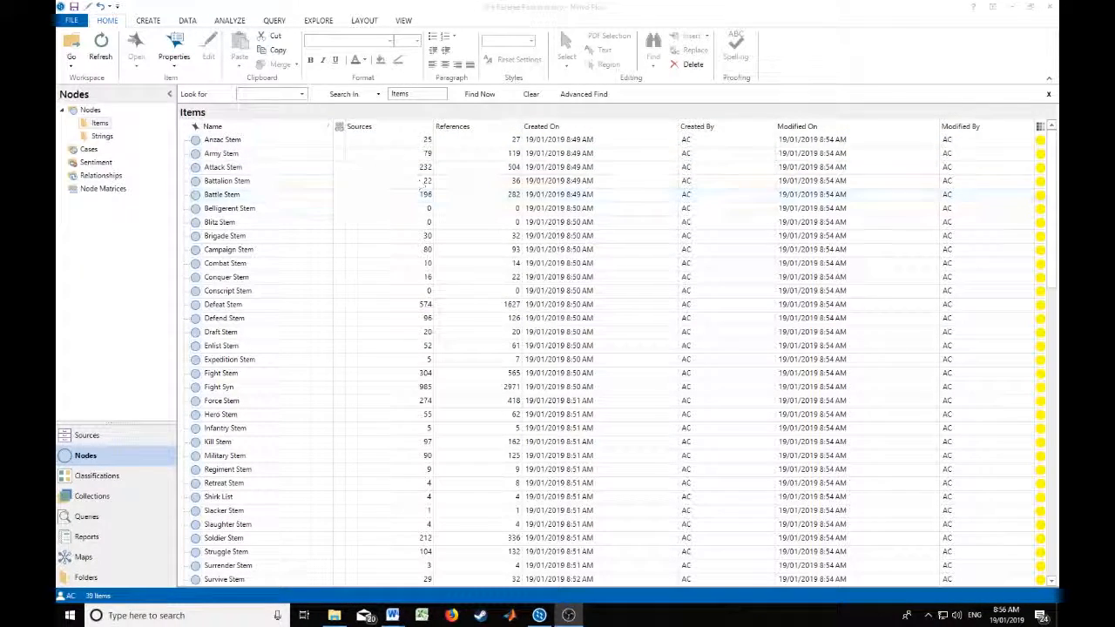
click(246, 143)
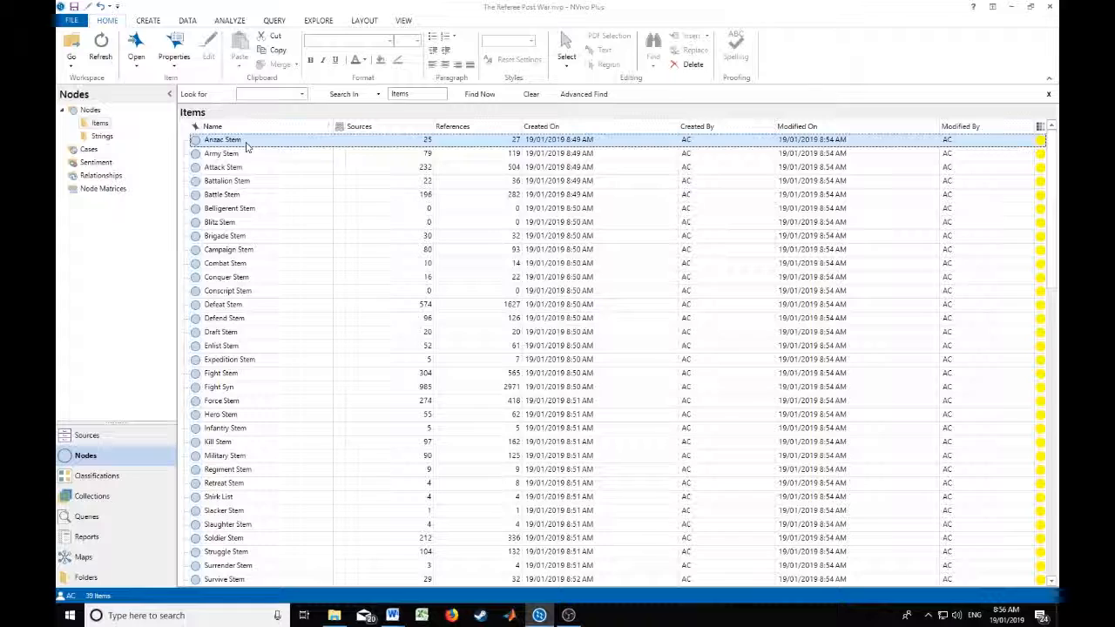
ctrl+click(242, 155)
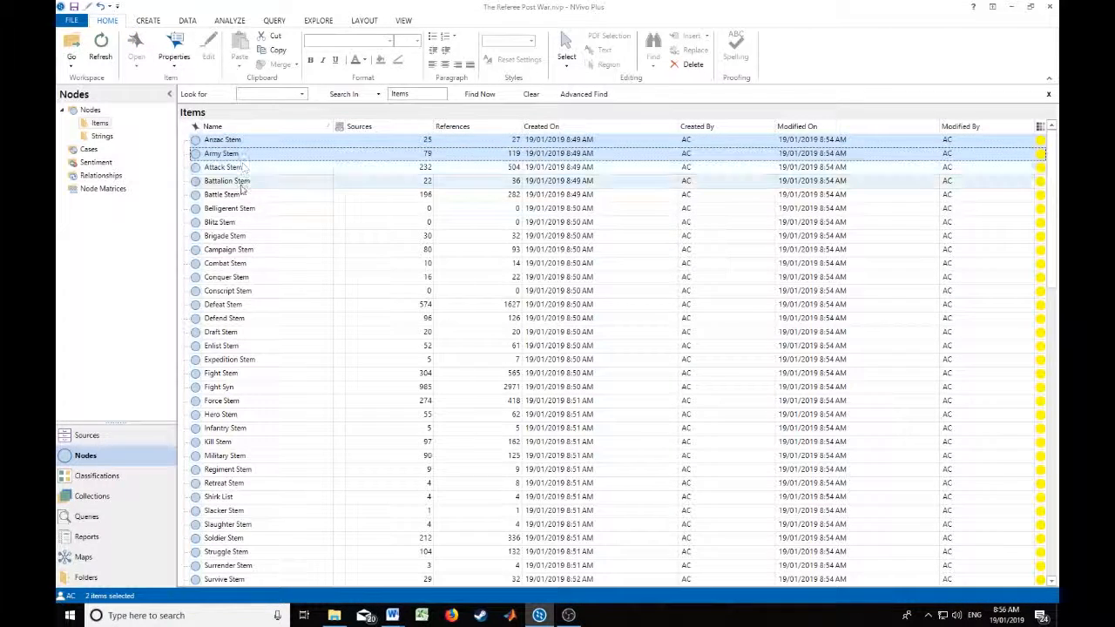
ctrl+click(244, 183)
ctrl+click(244, 211)
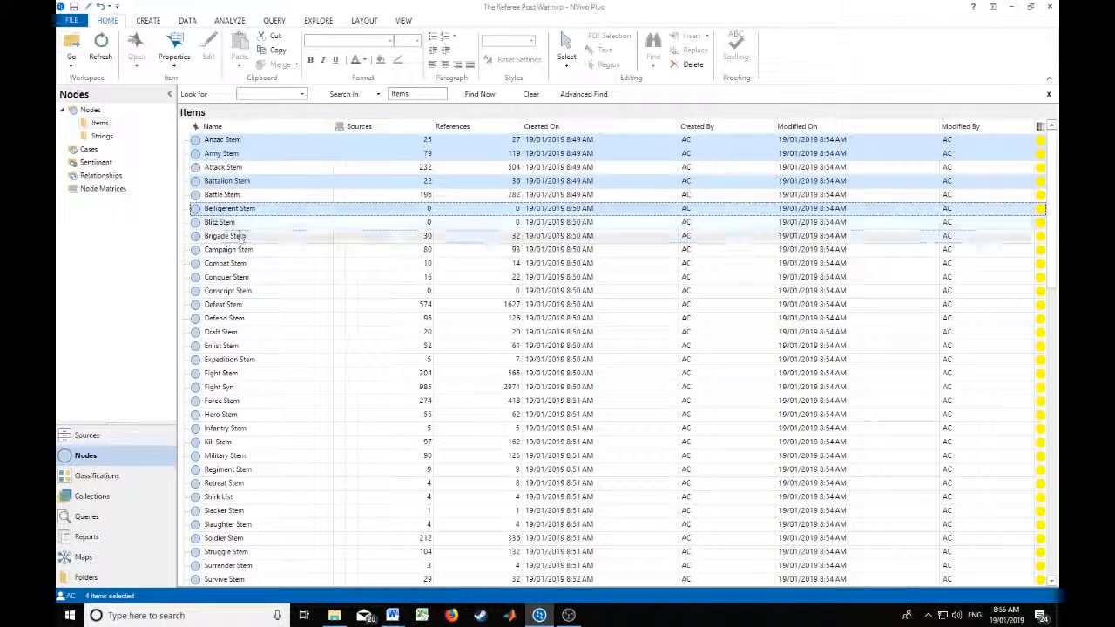
ctrl+click(242, 237)
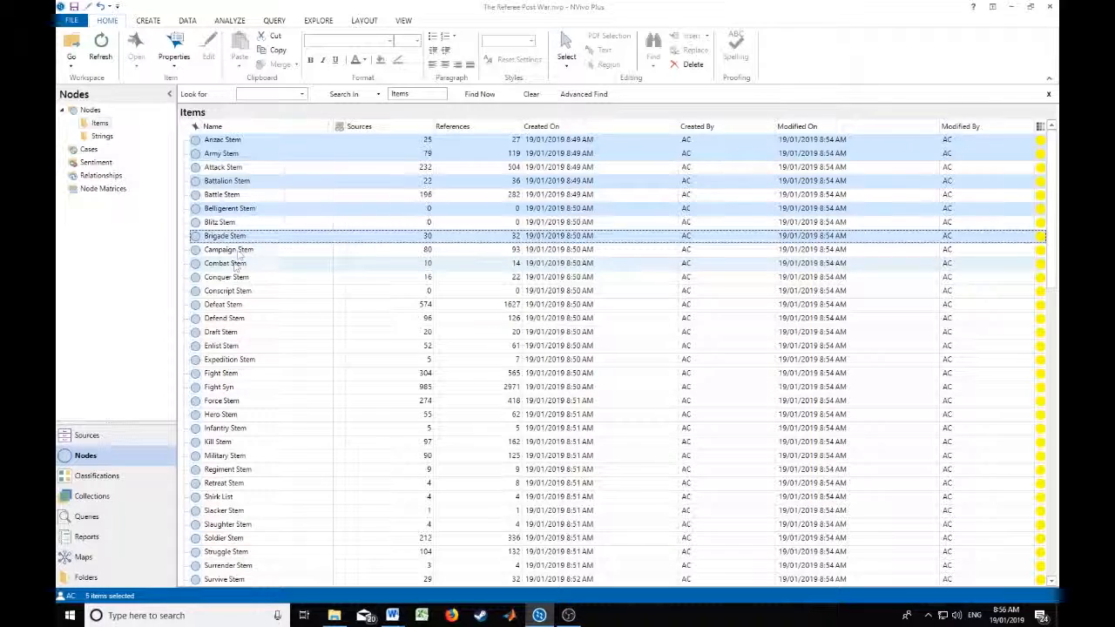
ctrl+click(237, 250)
ctrl+click(235, 292)
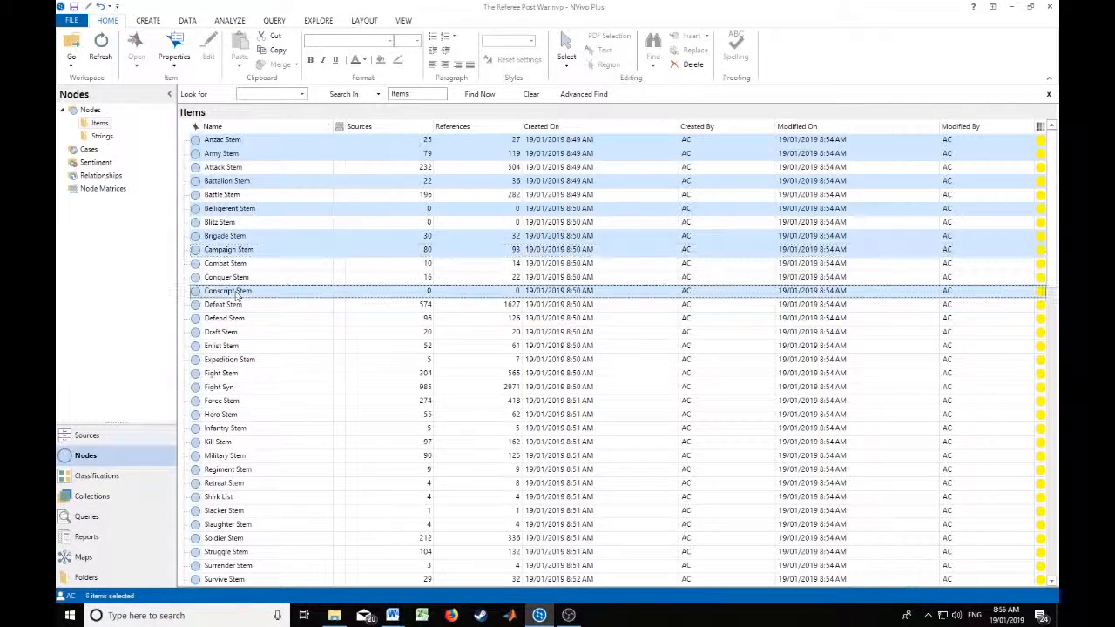
ctrl+click(231, 333)
ctrl+click(229, 345)
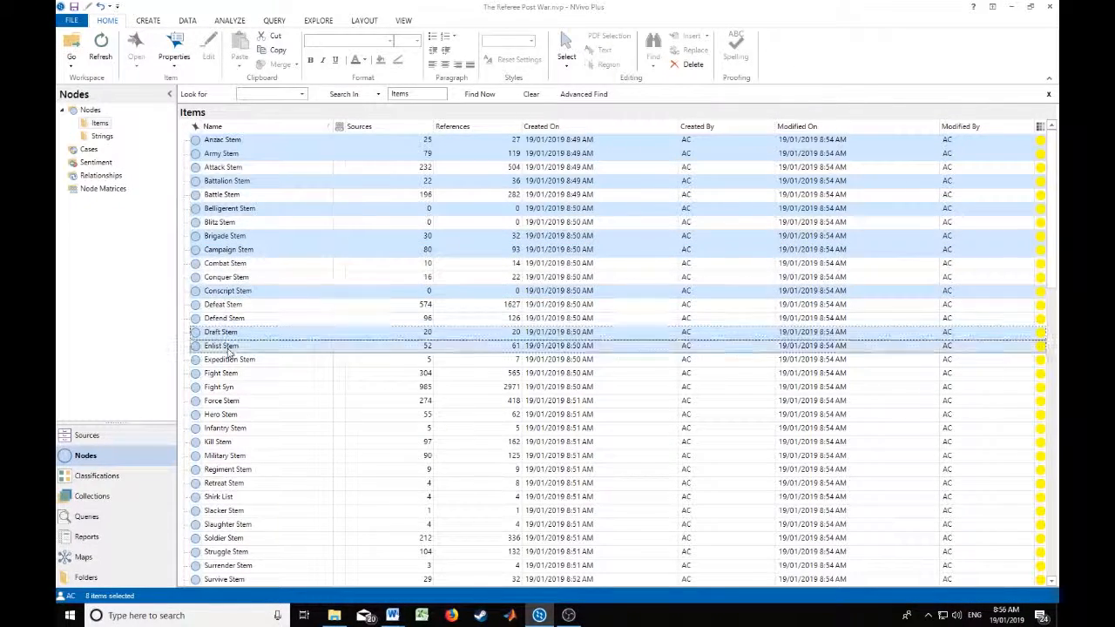
ctrl+click(230, 360)
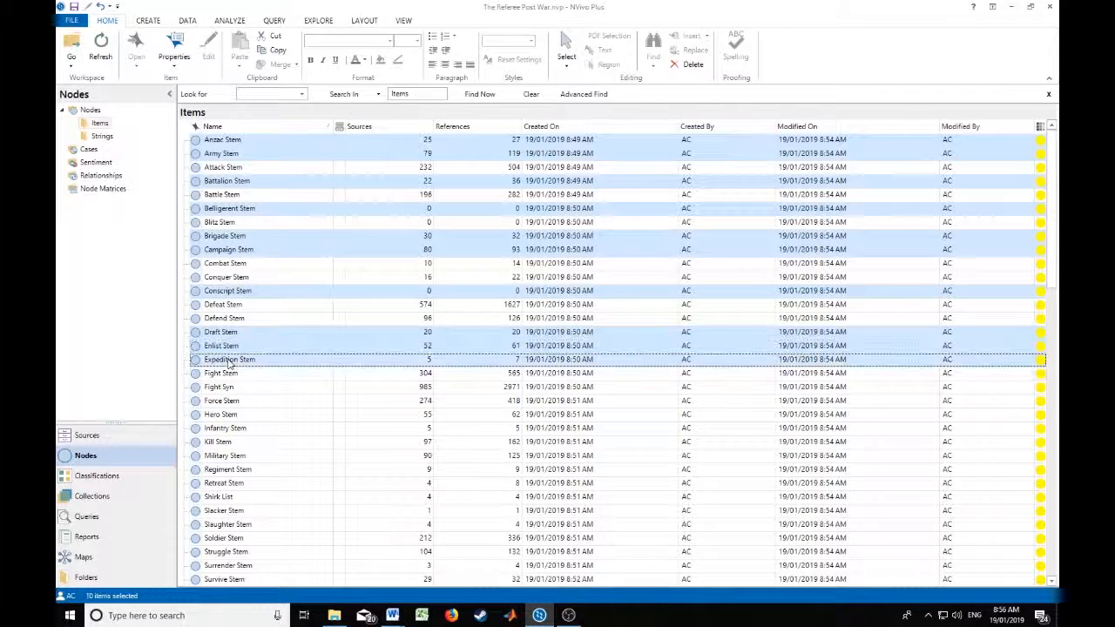
Step: Add the Infantry, Military, Regiment, Slacker, Soldier, Trench and War Stem nodes and Shirk List to the selection
ctrl+click(228, 427)
ctrl+click(237, 457)
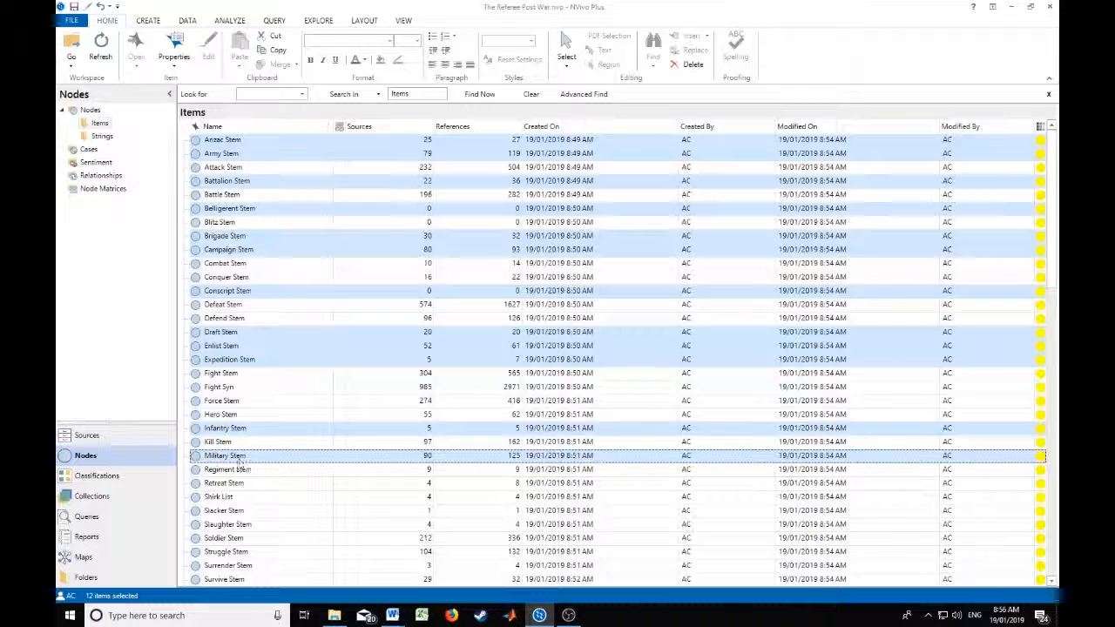
ctrl+click(242, 469)
ctrl+click(232, 499)
ctrl+click(232, 512)
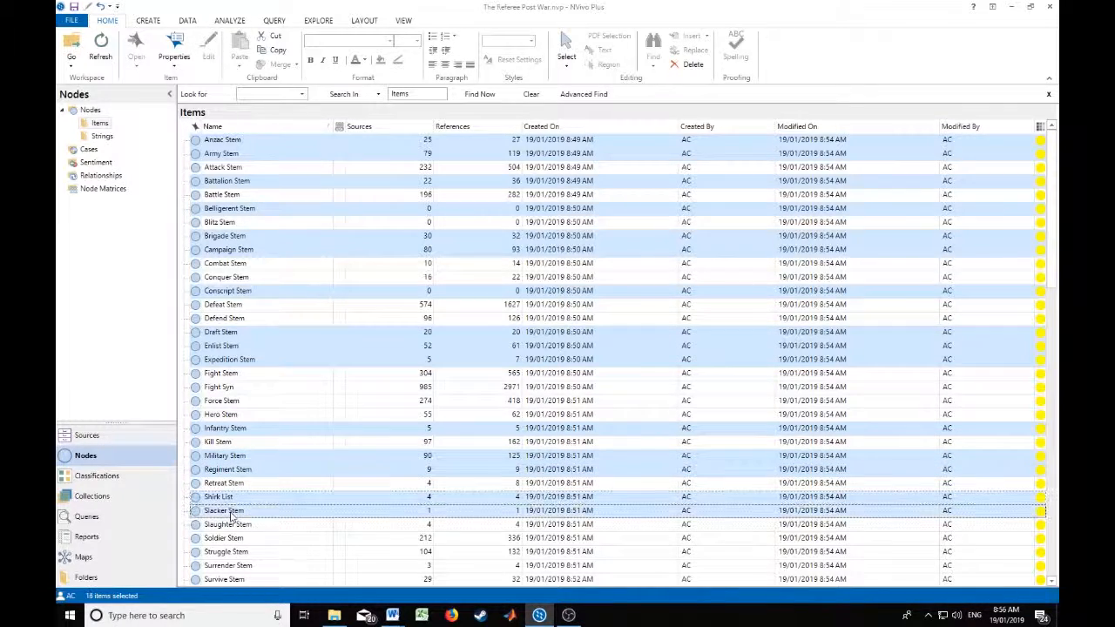
scroll(232, 516, down, 5)
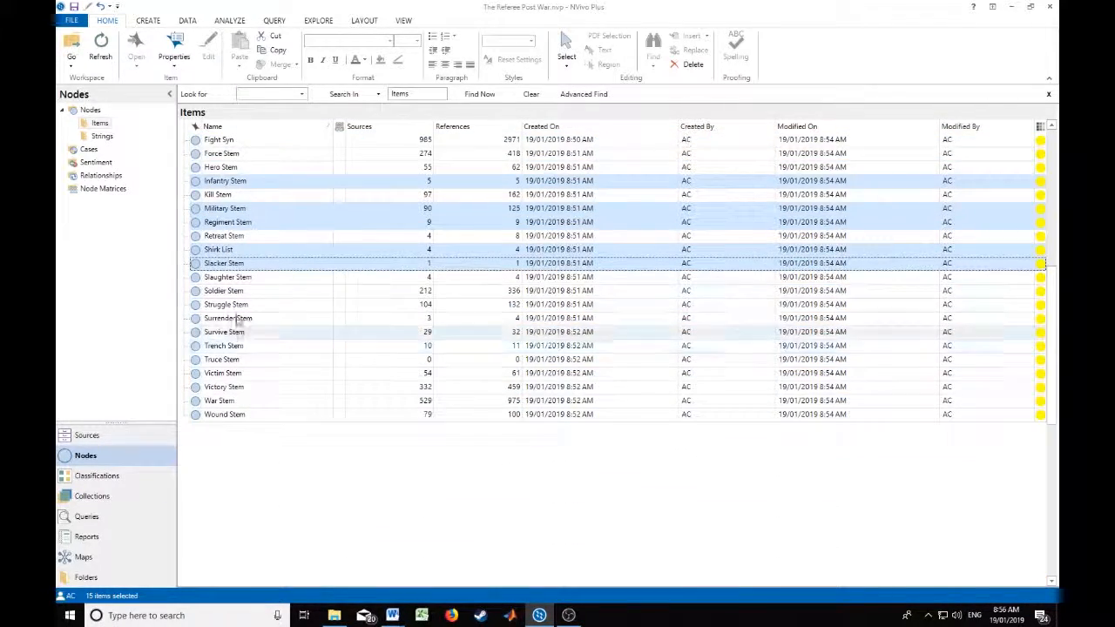
ctrl+click(234, 292)
ctrl+click(212, 345)
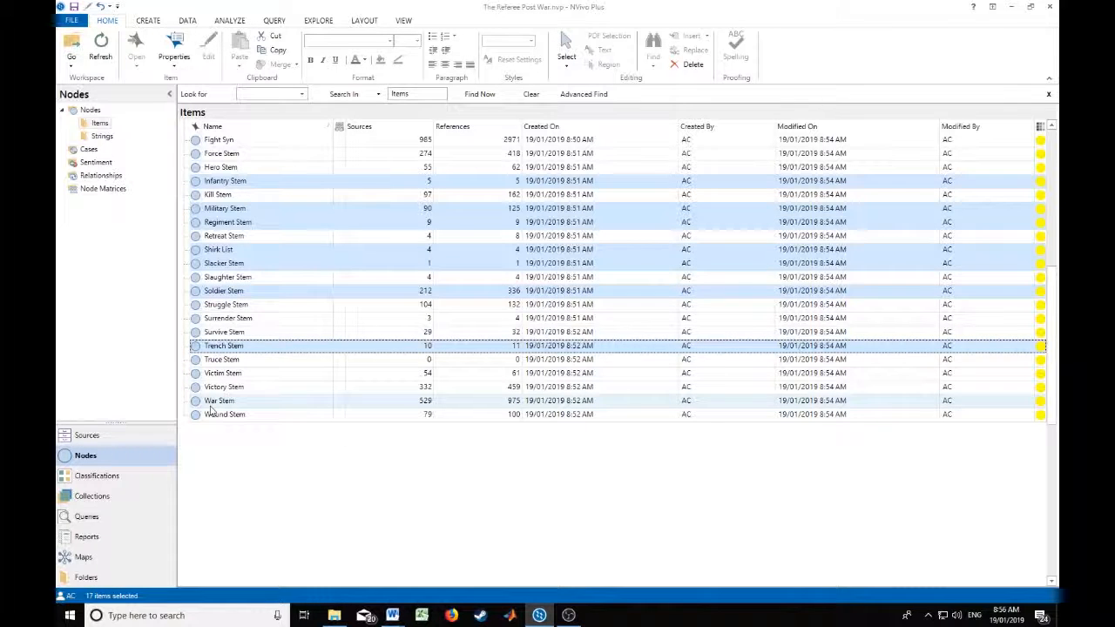
ctrl+click(213, 401)
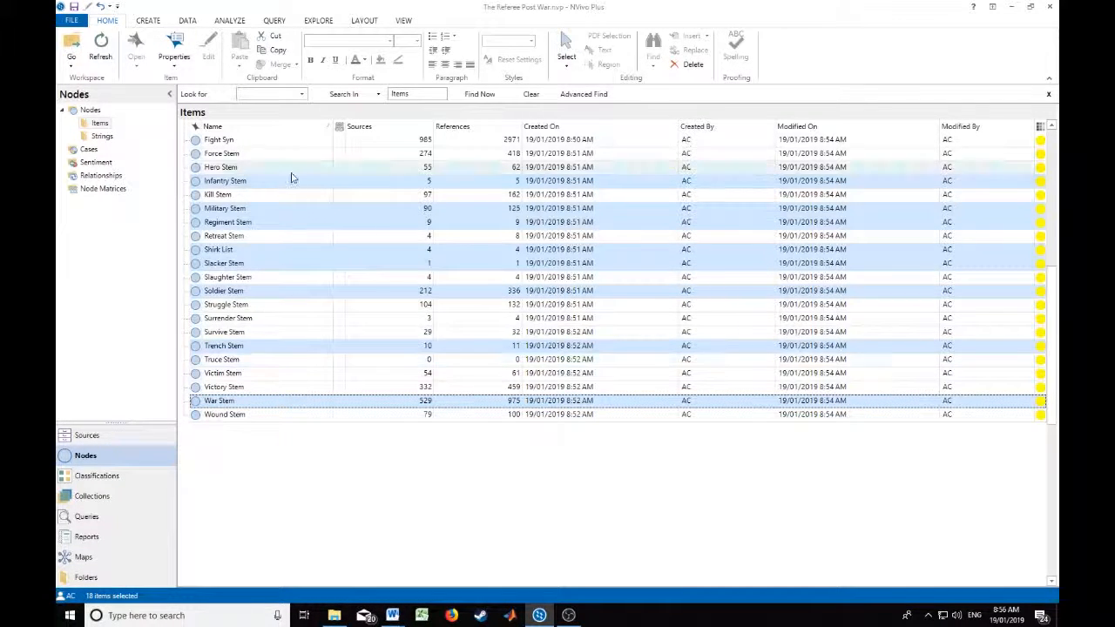
Step: Create a blue node named Militaristic String Item from the selected nodes, store it in the Strings folder and view it there
right_click(273, 214)
mouse_move(375, 347)
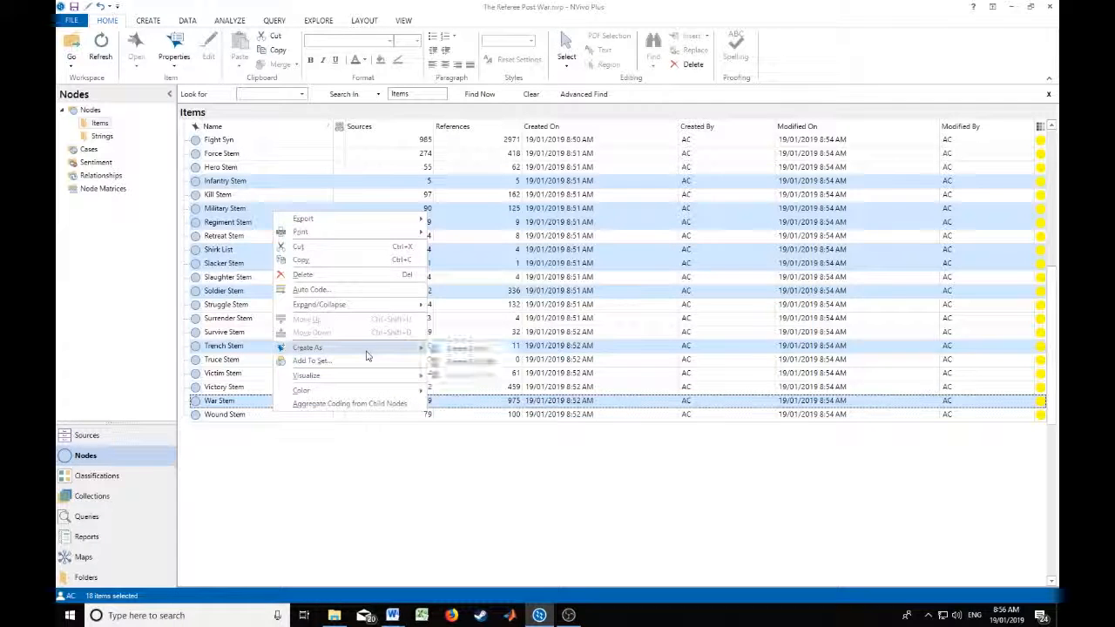
click(459, 363)
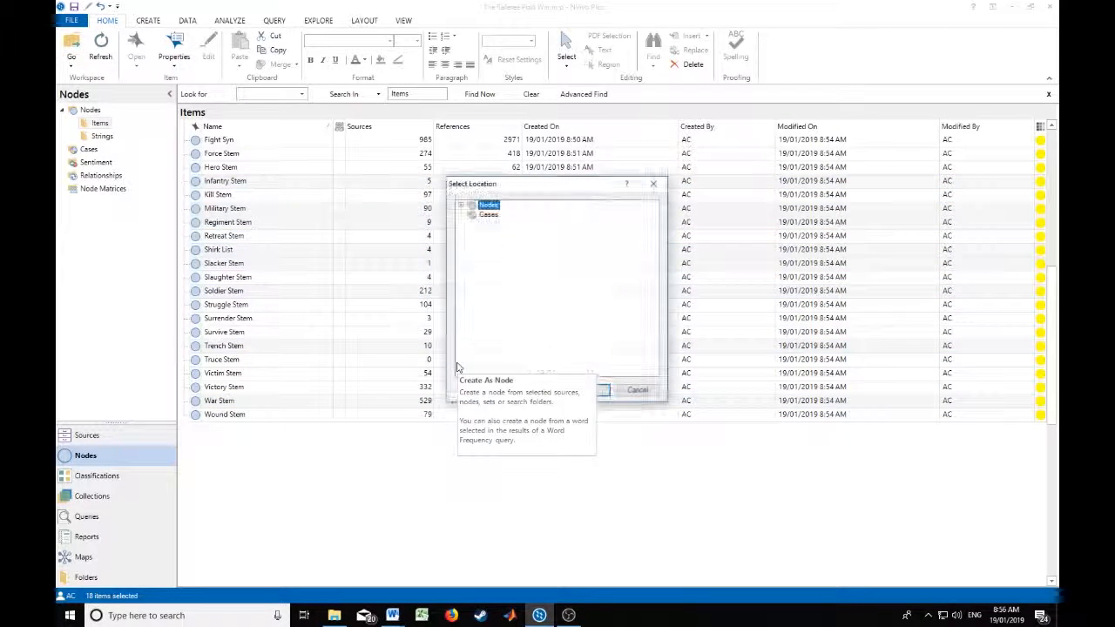
click(461, 206)
click(502, 225)
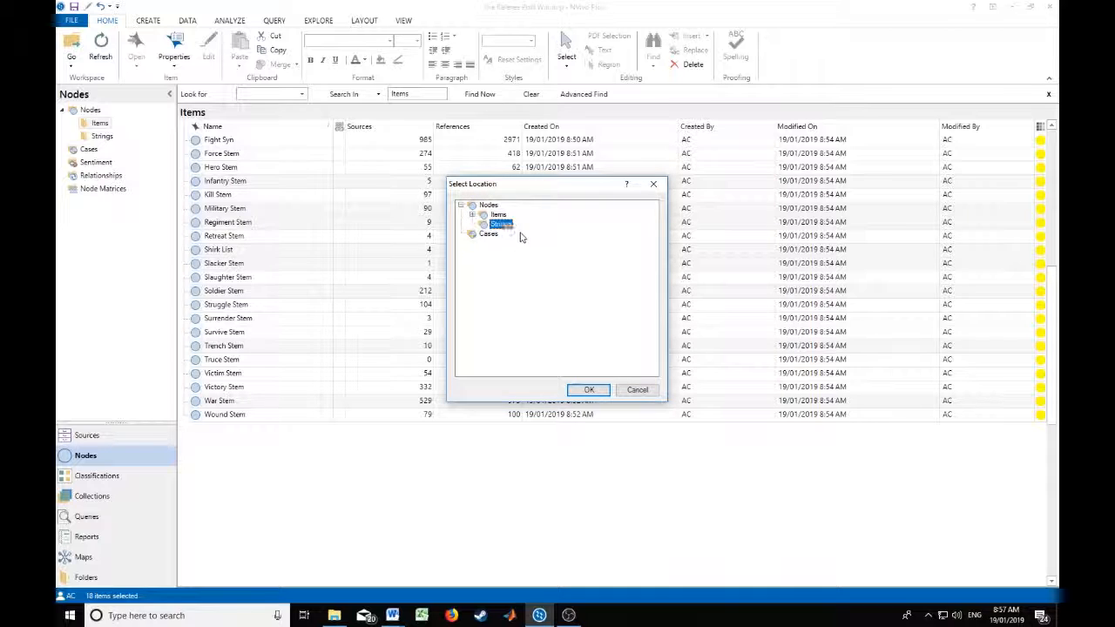
click(588, 390)
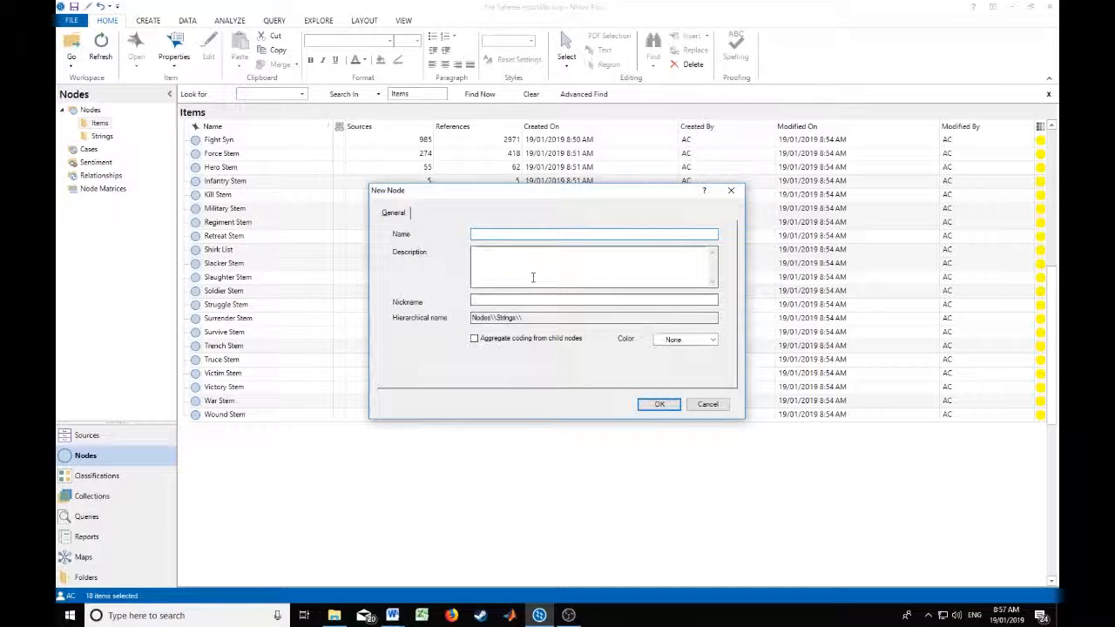
text(Milit)
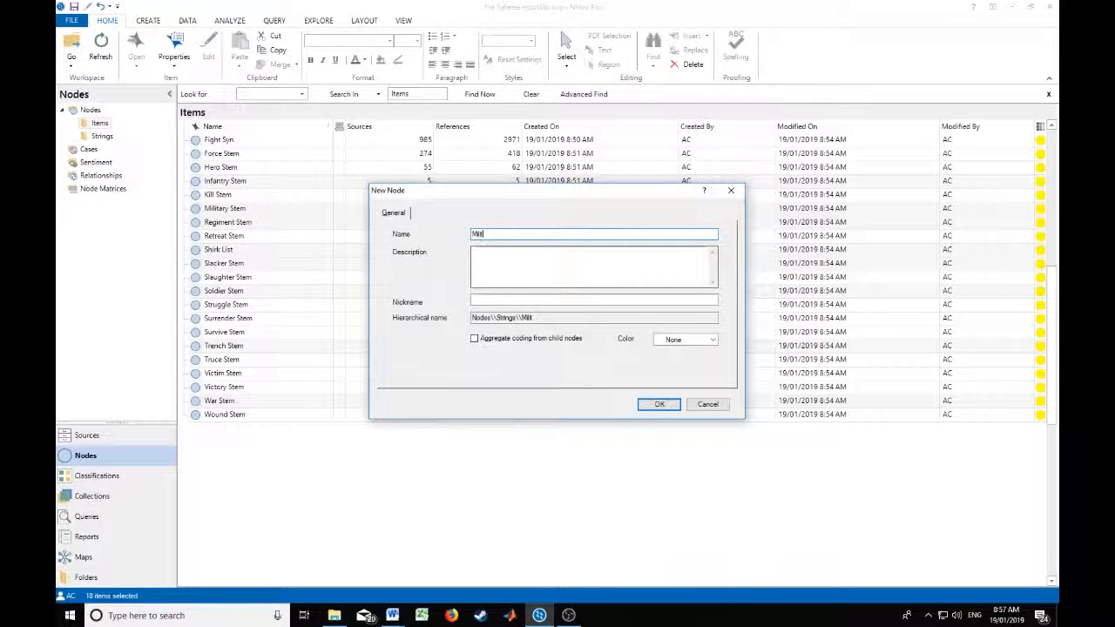
text(aristic String Item)
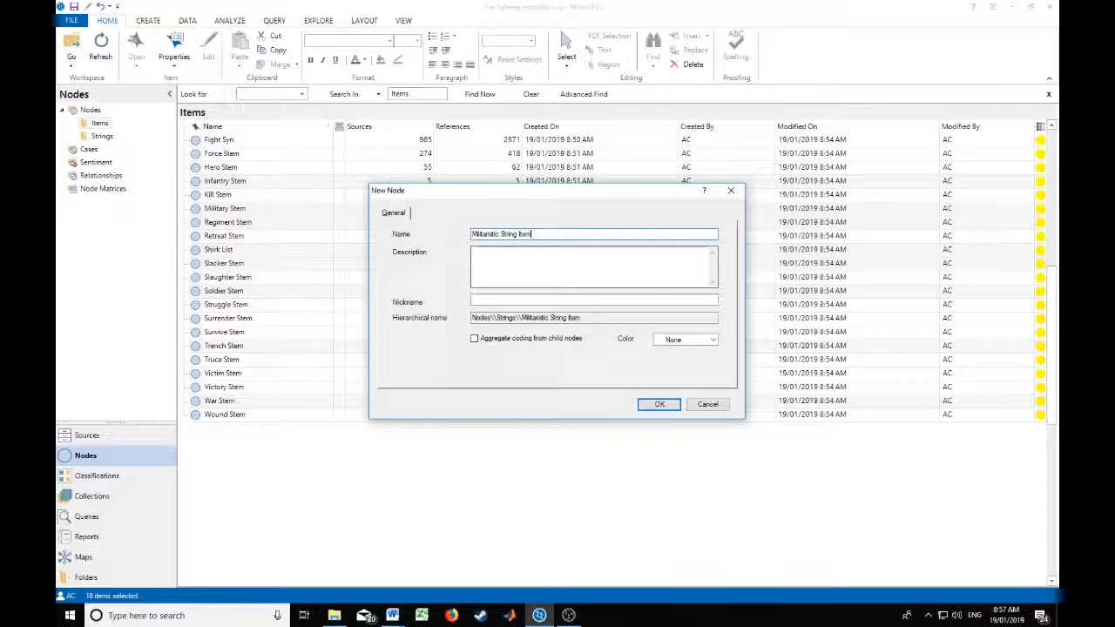
click(679, 339)
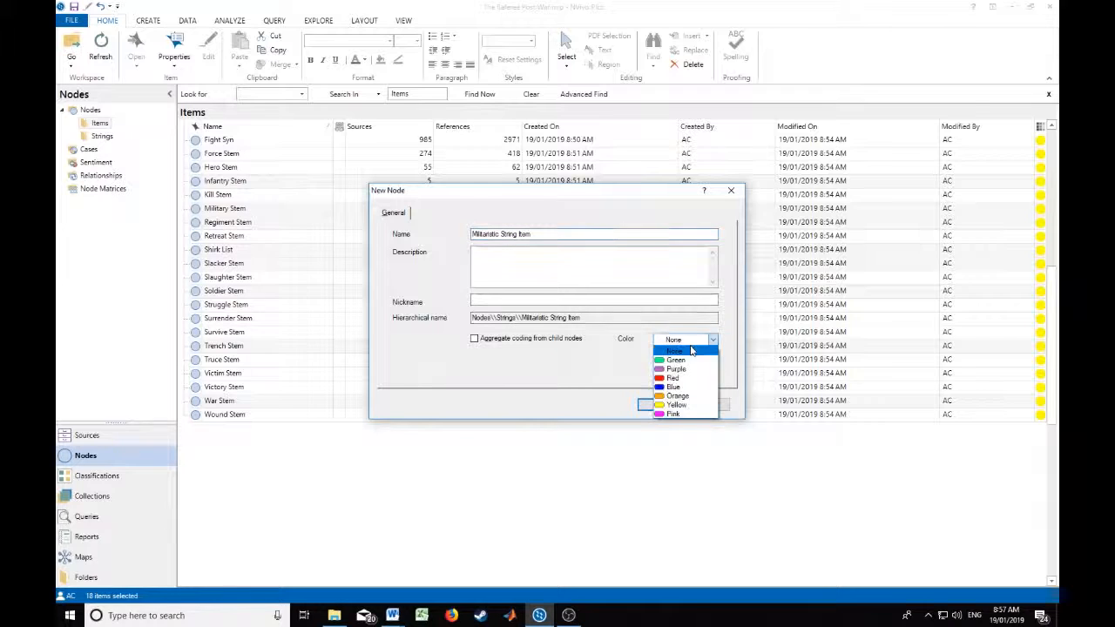
click(683, 388)
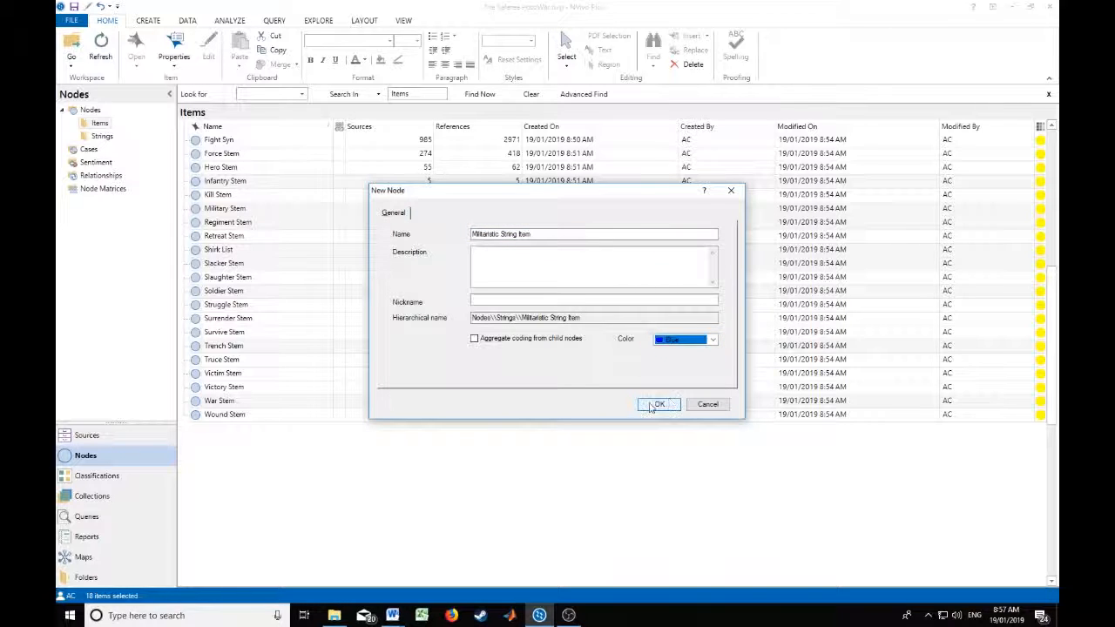
click(646, 410)
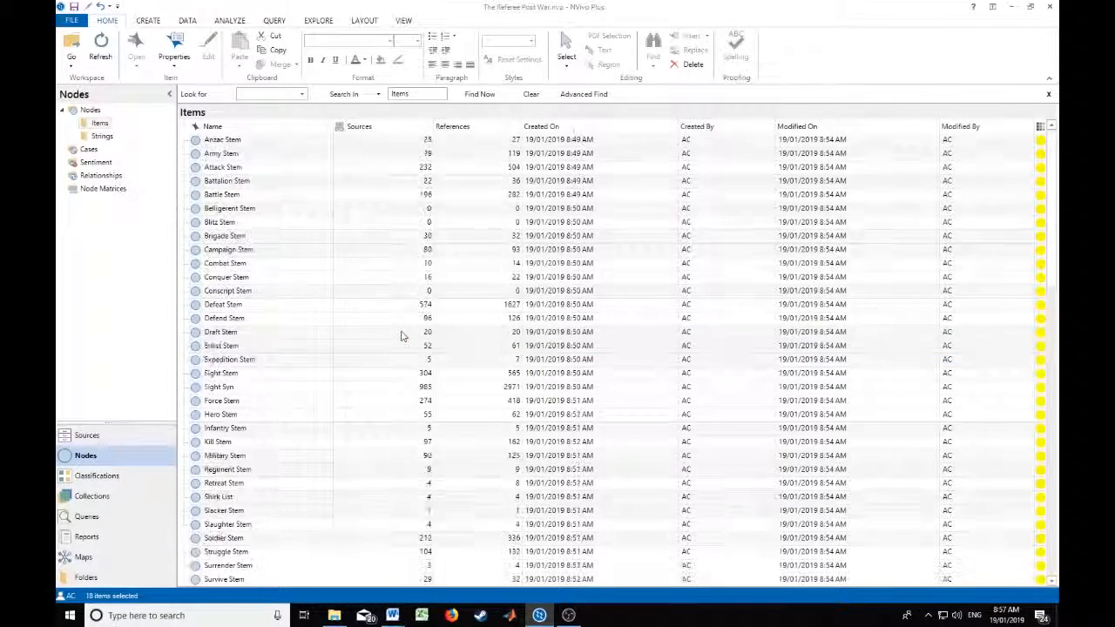
click(105, 136)
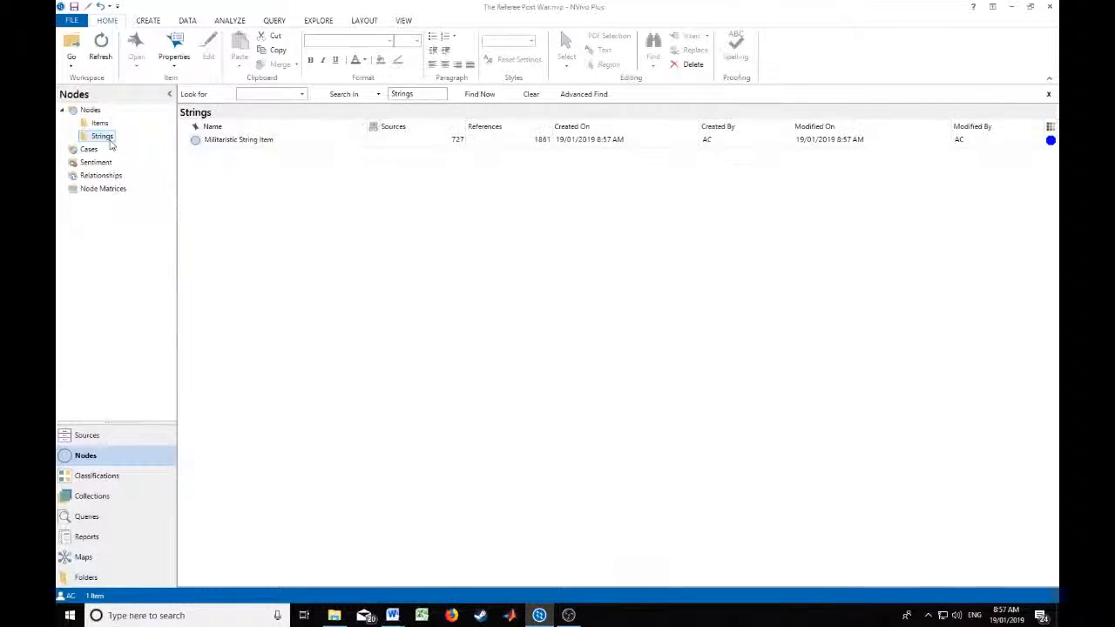
click(258, 141)
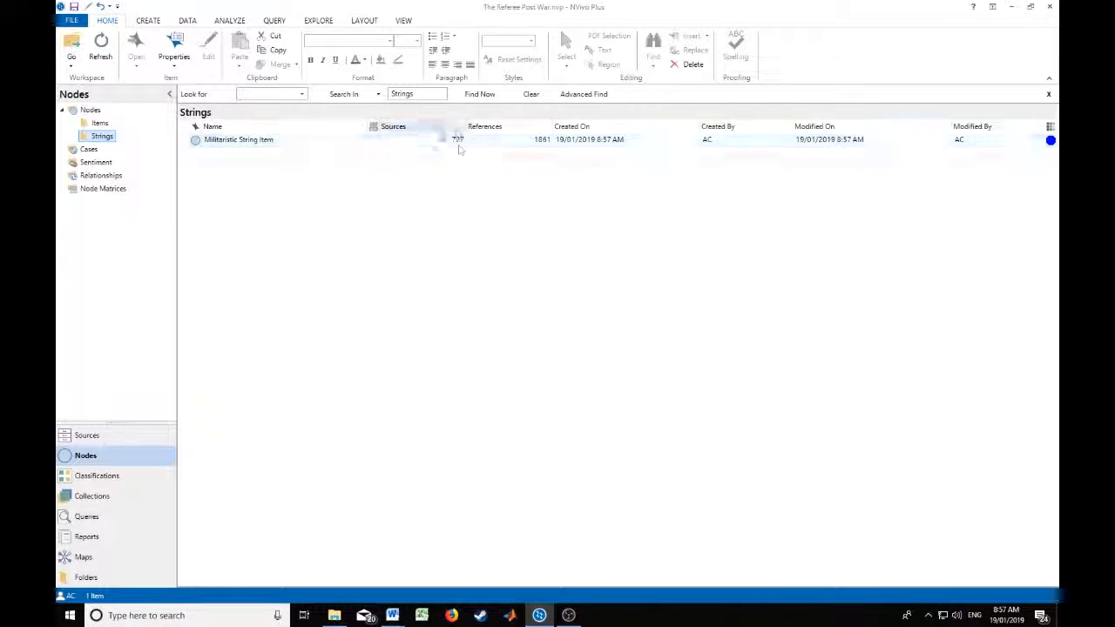
Step: Return to the Items folder and start a new selection with the Army, Battalion, Belligerent, Brigade and Campaign Stem nodes
click(100, 123)
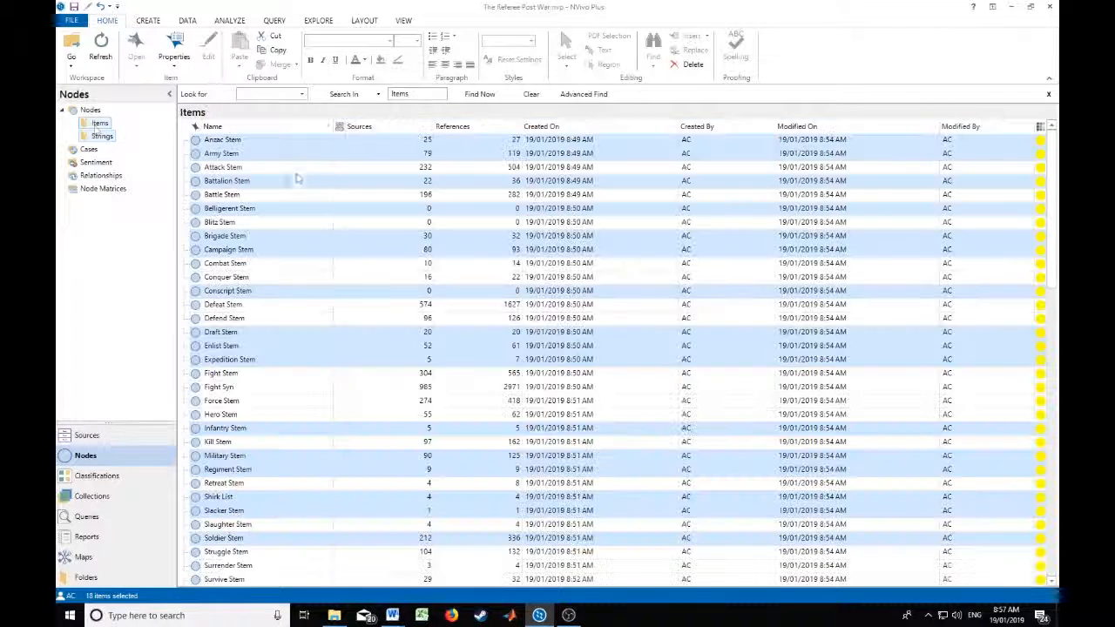
click(371, 242)
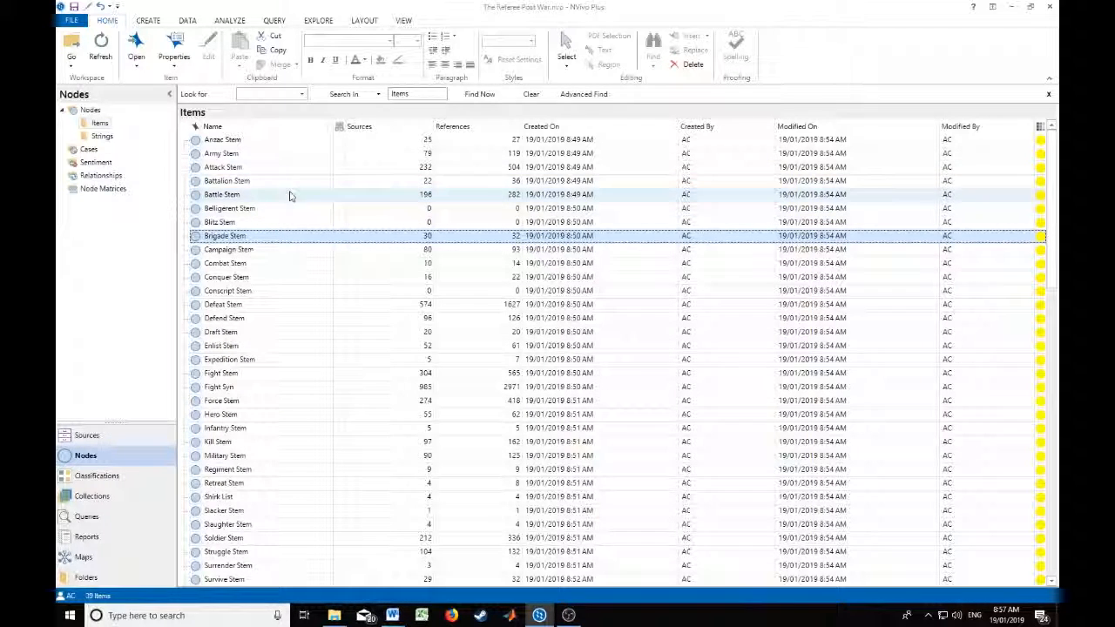
ctrl+click(258, 153)
ctrl+click(257, 181)
ctrl+click(256, 208)
ctrl+click(254, 251)
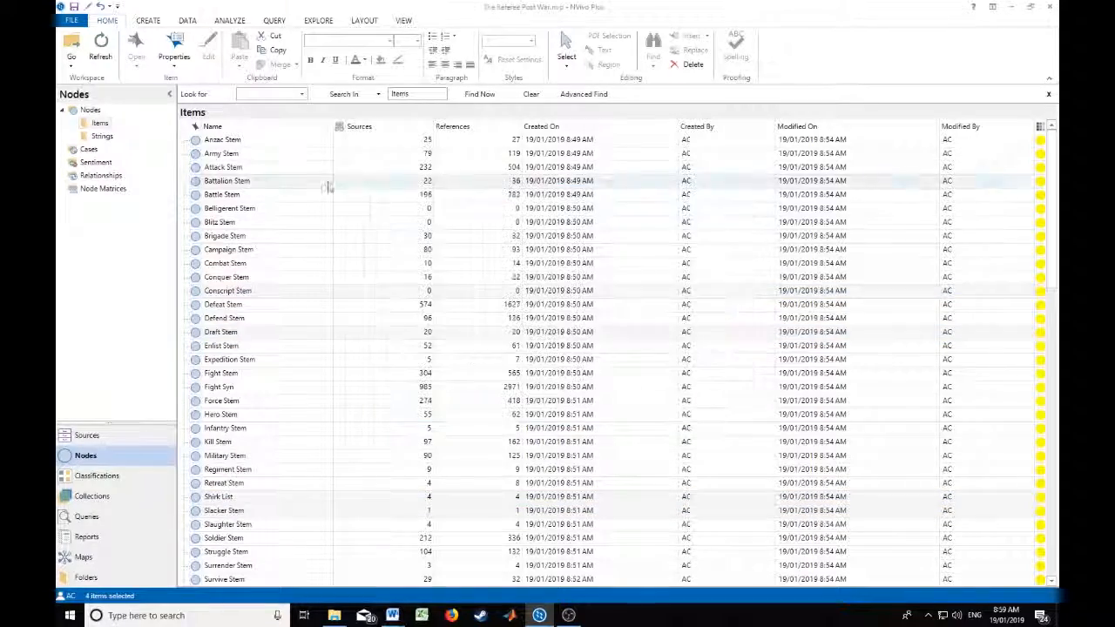
Step: Select another group in the Items folder including the Army, Attack, Battle, Blitz, Campaign, Defeat, Fight, Hero, Kill and Slaughter Stem nodes
ctrl+click(222, 153)
ctrl+click(223, 168)
ctrl+click(228, 249)
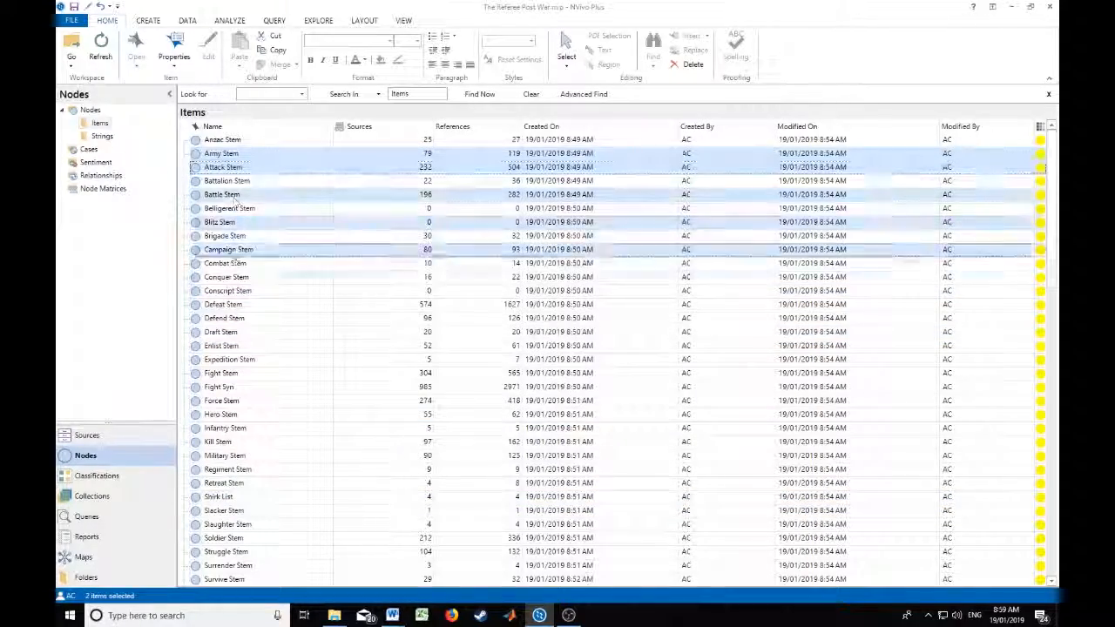
ctrl+click(223, 304)
ctrl+click(220, 373)
ctrl+click(220, 414)
ctrl+click(218, 442)
ctrl+click(228, 524)
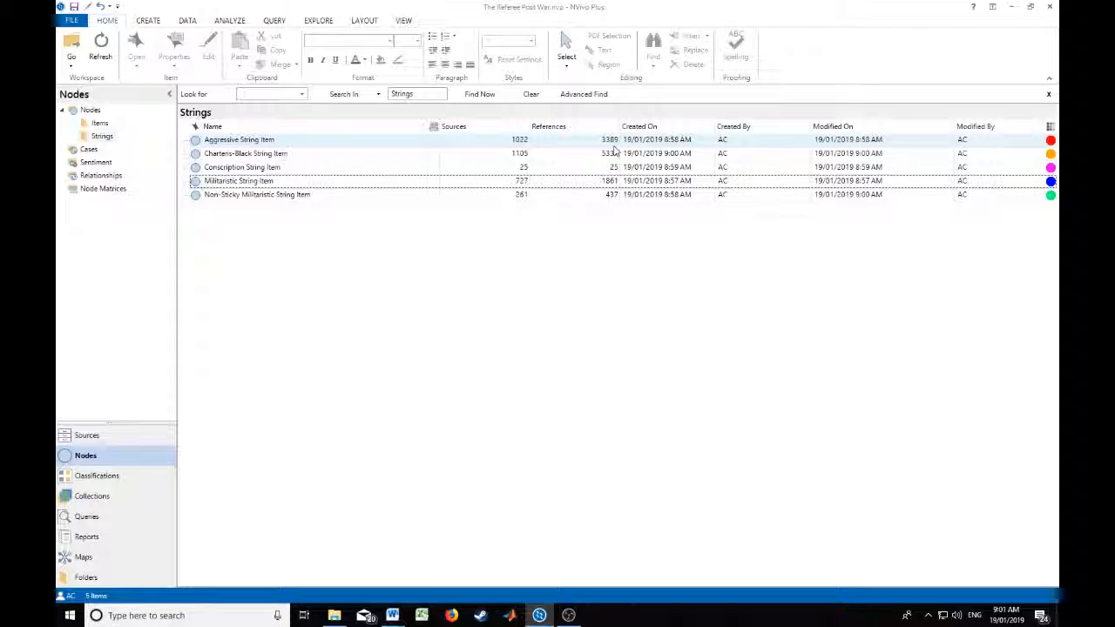
Step: Open the Aggressive String Item node and list its coded sources in the summary view down to the last one
click(660, 139)
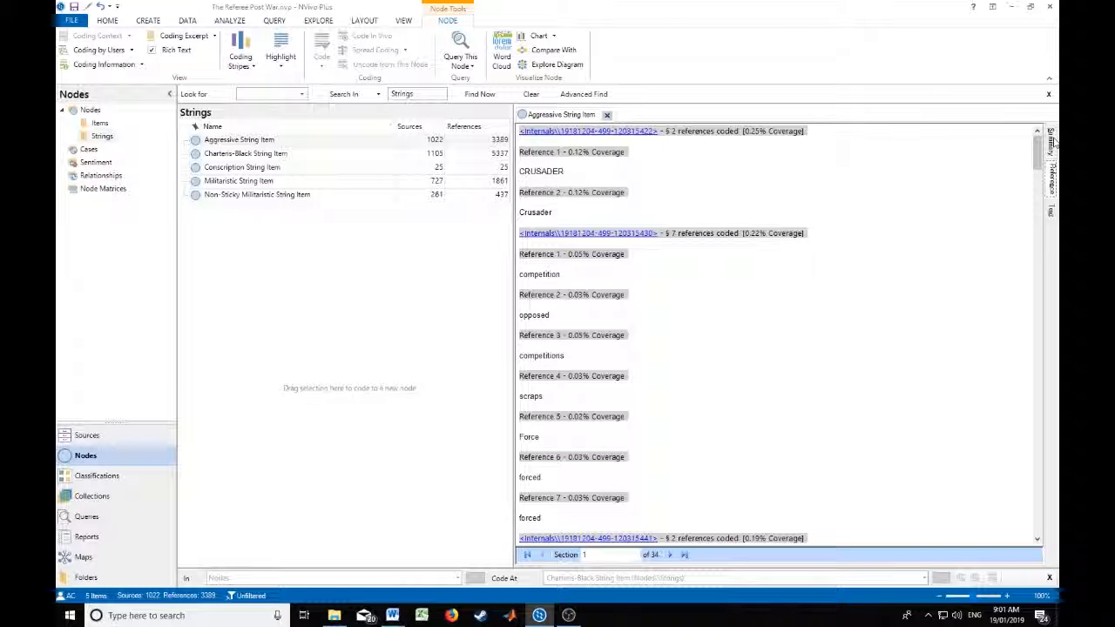
click(1052, 142)
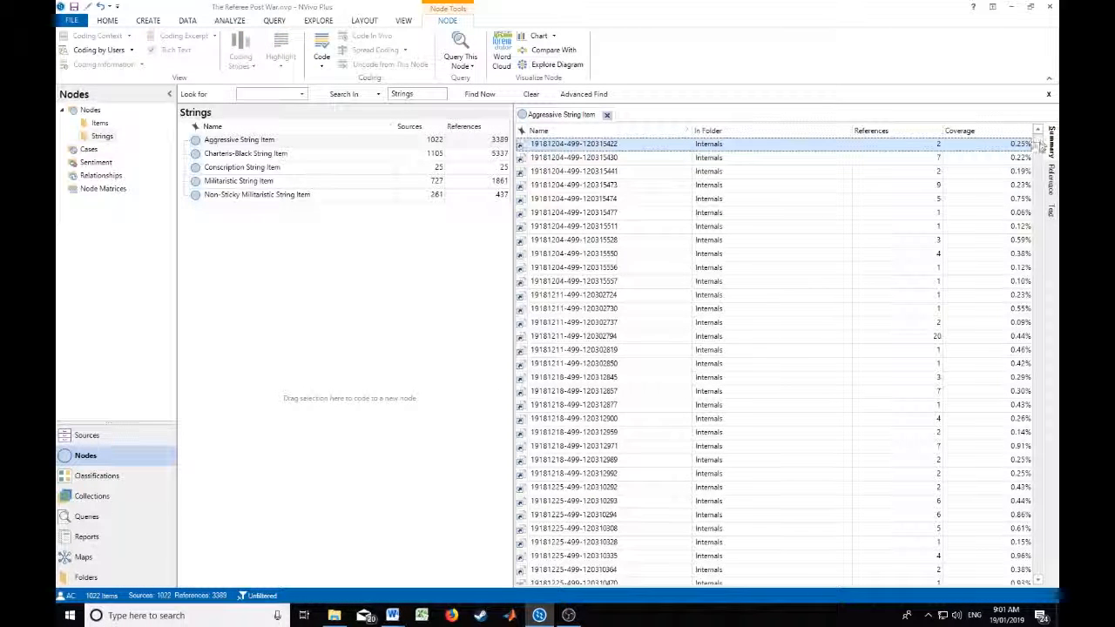
drag(1028, 554, 1029, 570)
scroll(818, 406, up, 2)
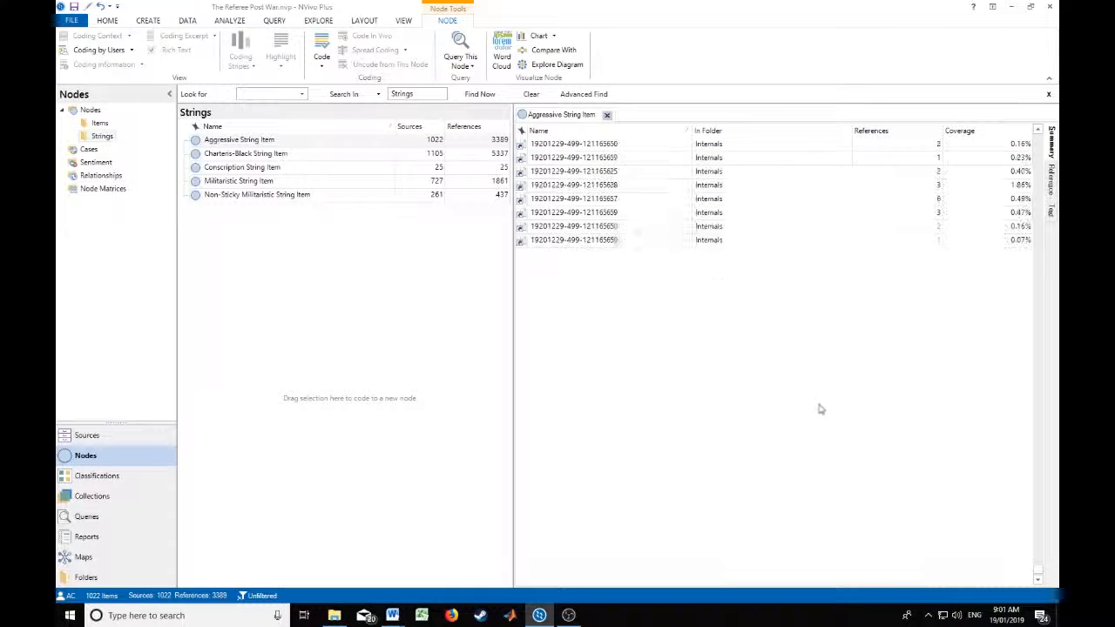
Step: Create a red node named Aggressive String Source in the Strings folder from all sources of the Aggressive String Item node
shift+click(718, 241)
right_click(736, 205)
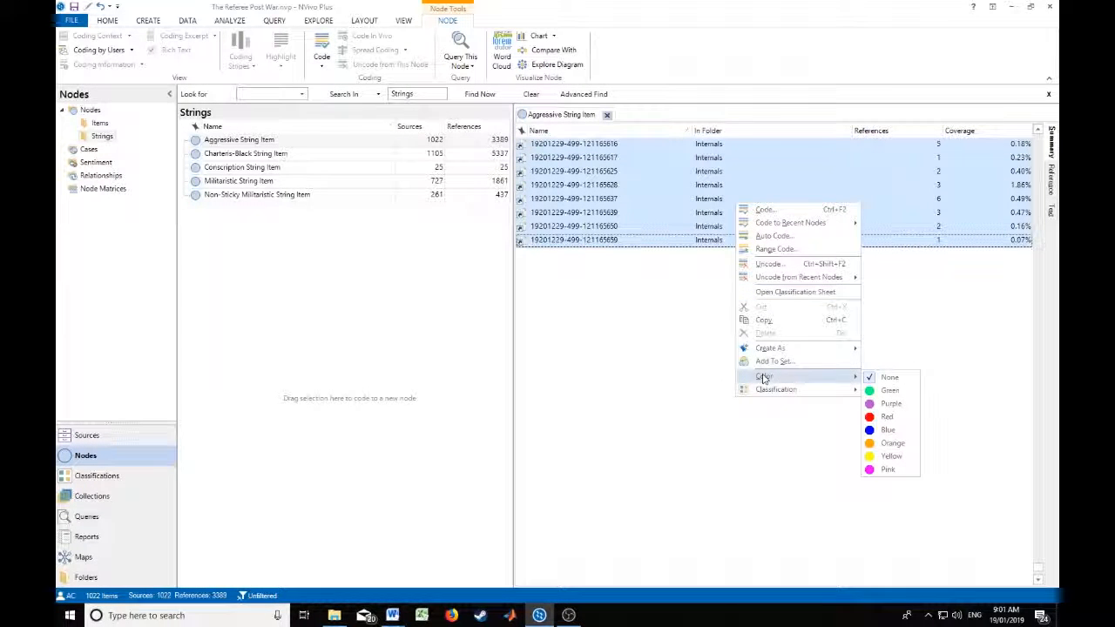
mouse_move(771, 353)
click(905, 363)
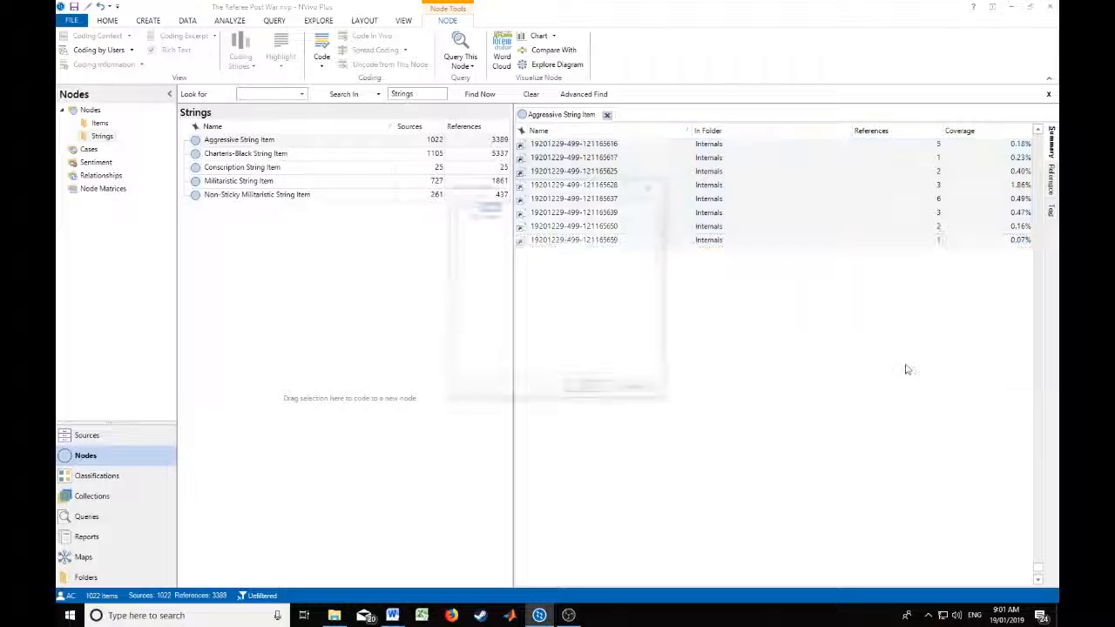
click(461, 207)
click(499, 222)
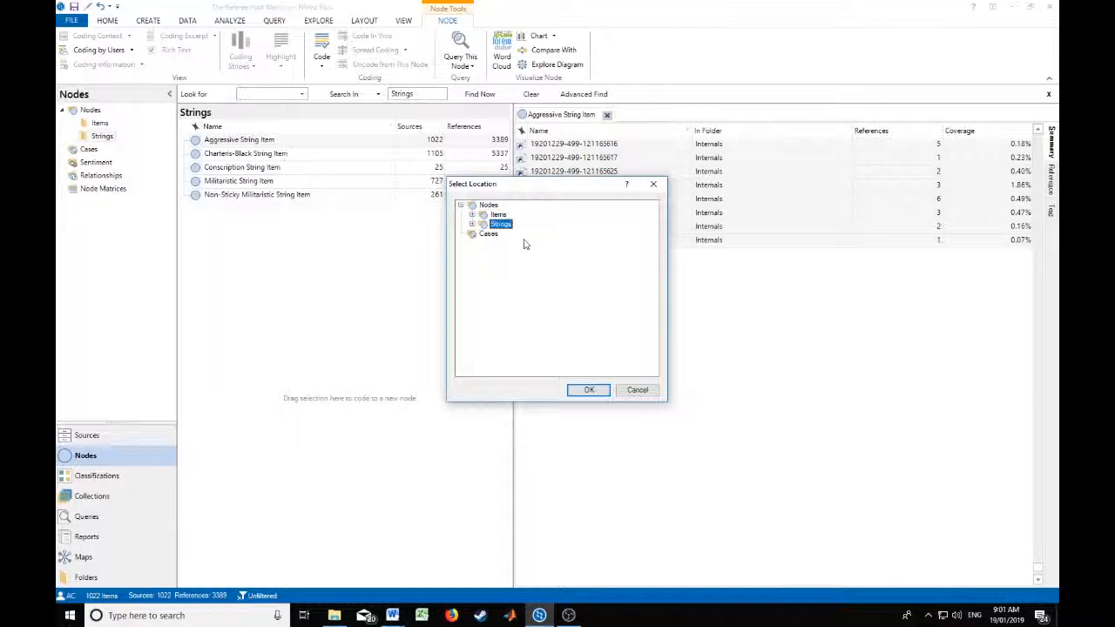
click(589, 389)
text(Agg)
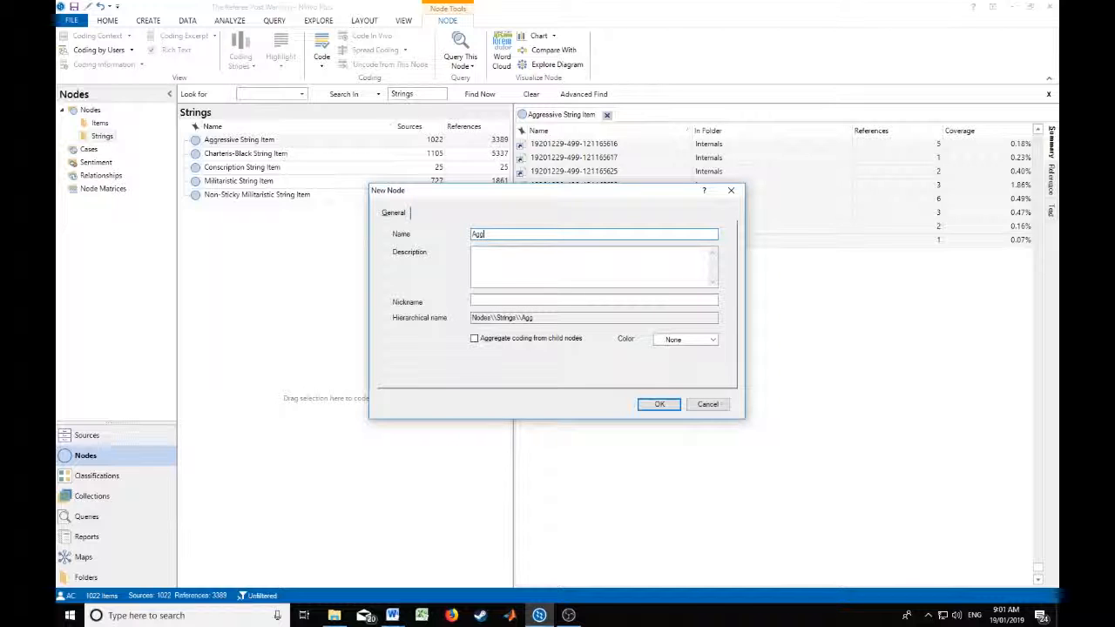
text(ressive String Source)
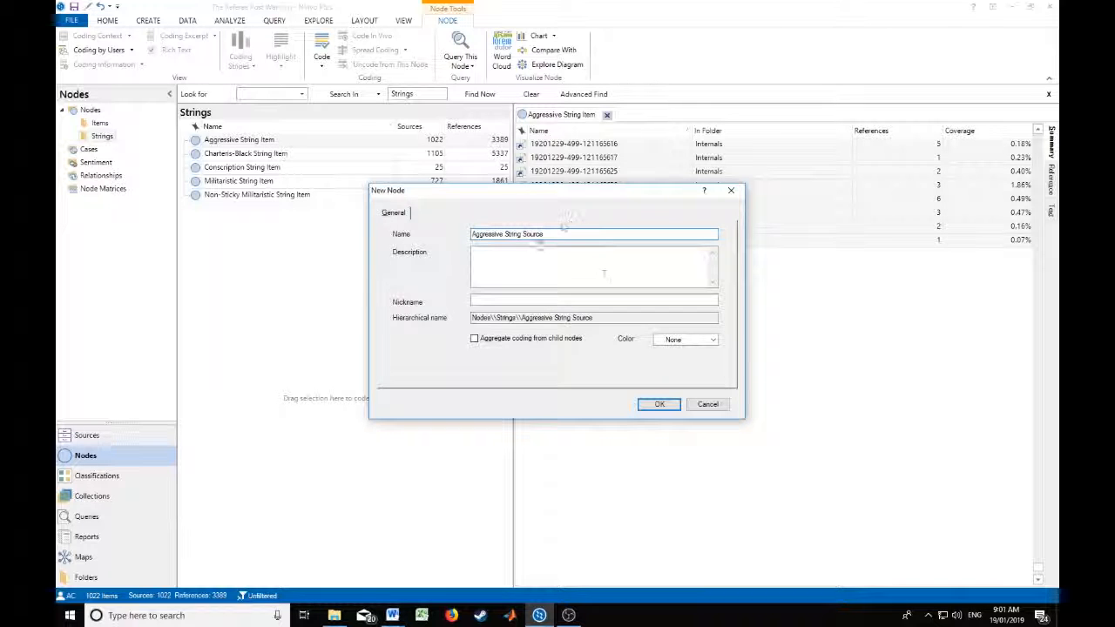
click(712, 340)
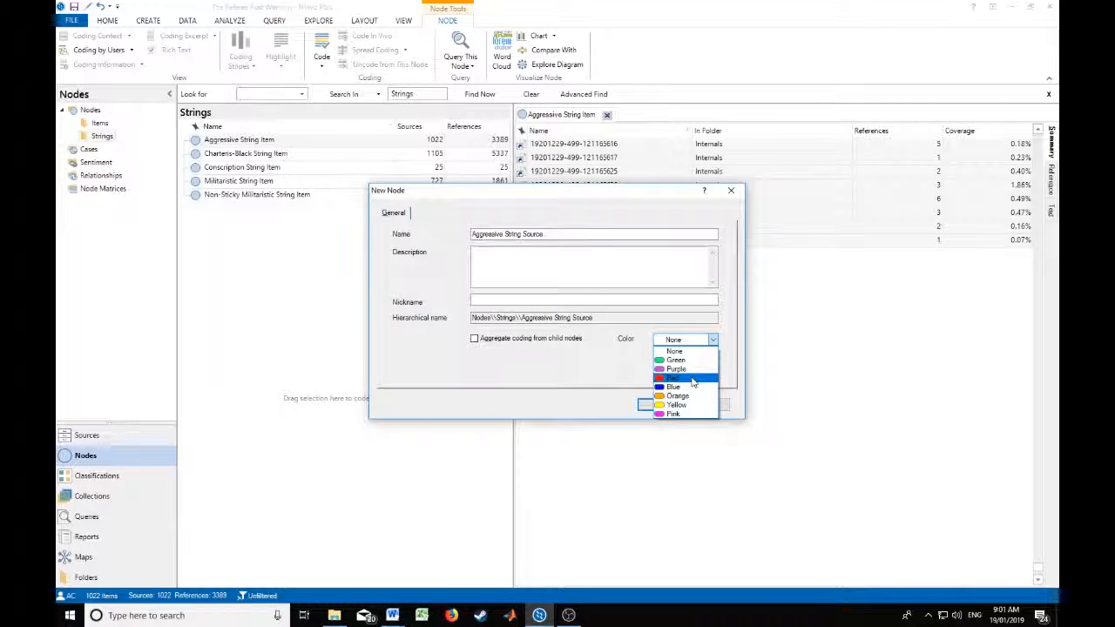
click(693, 380)
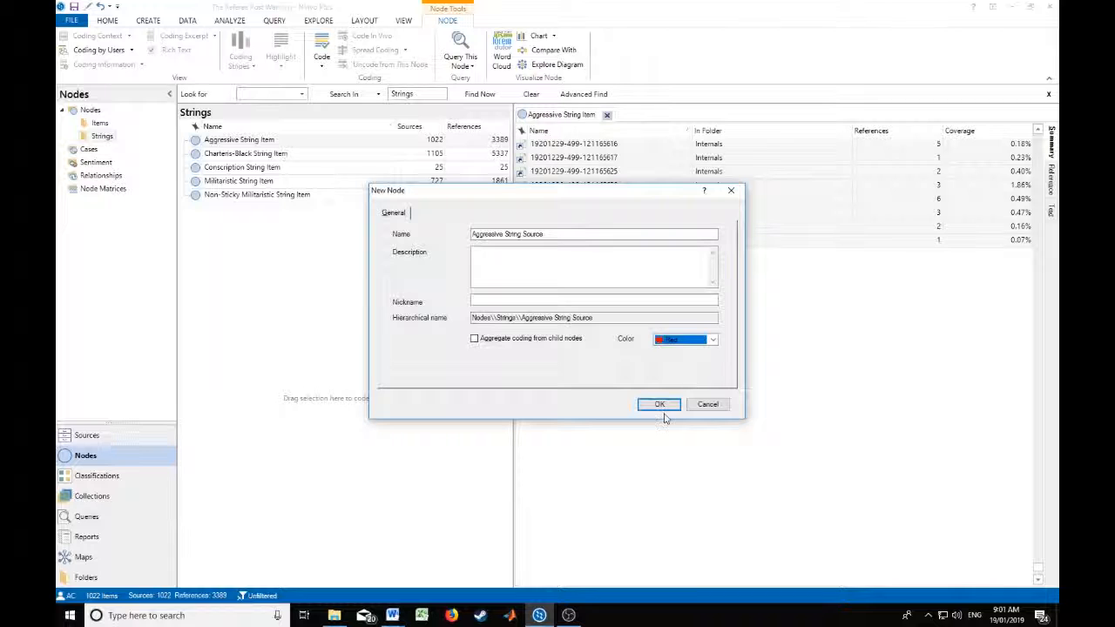
click(660, 405)
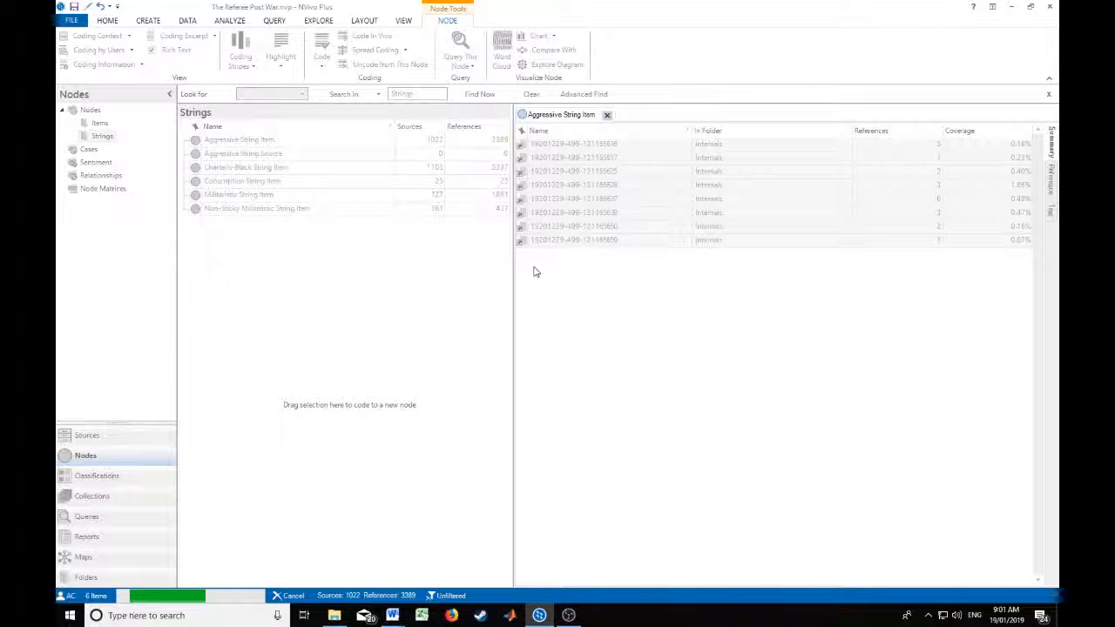
click(607, 115)
Step: Create an orange node named Charteris-Black String Source in the Strings folder from all sources of the Charteris-Black String Item node
double_click(245, 167)
click(1020, 143)
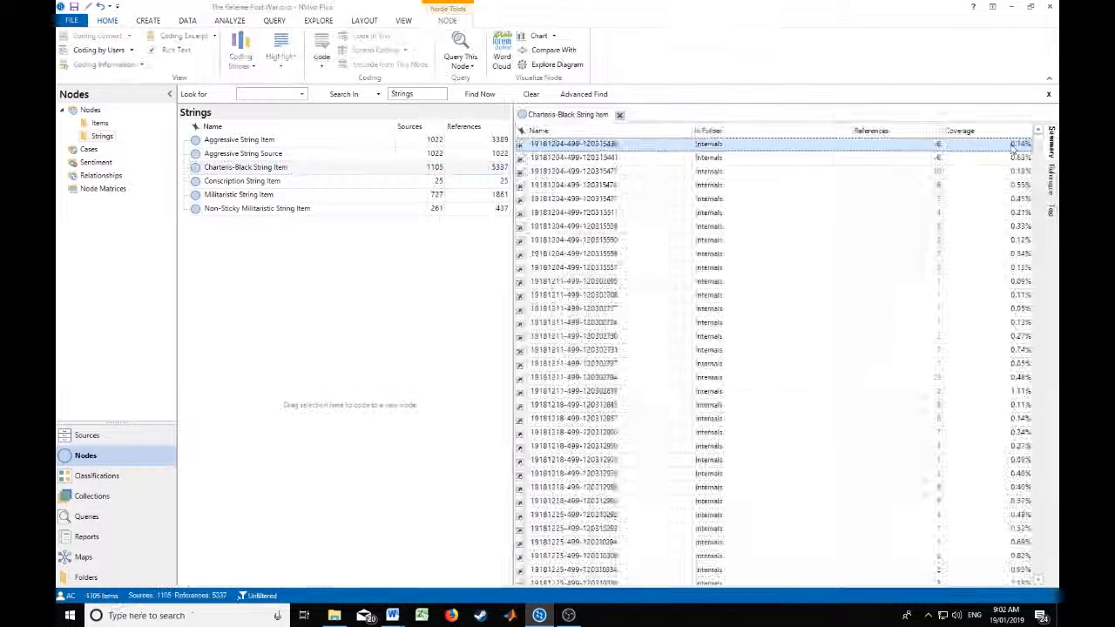
drag(1038, 144, 1038, 568)
shift+click(982, 227)
right_click(643, 212)
click(784, 338)
click(589, 391)
text(Charteris-Black String Source)
click(684, 340)
click(682, 372)
click(662, 403)
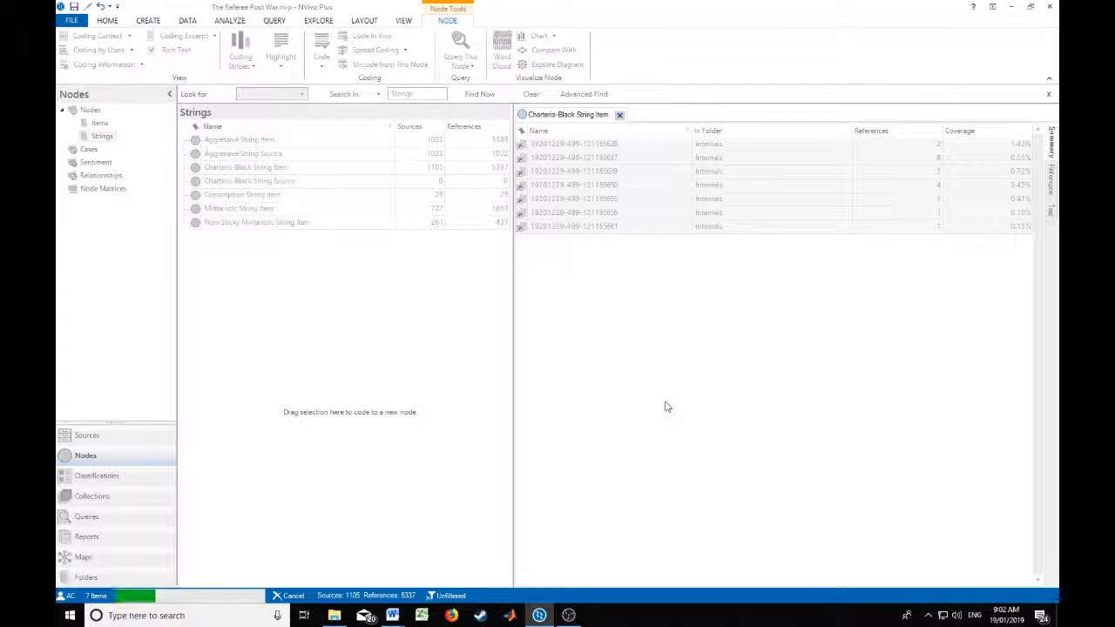
click(620, 115)
Step: Create a pink node named Conscription String Source in the Strings folder from all sources of the Conscription String Item node
double_click(264, 195)
shift+click(645, 472)
right_click(673, 364)
click(818, 511)
click(588, 390)
text(Conscription String Source)
click(683, 339)
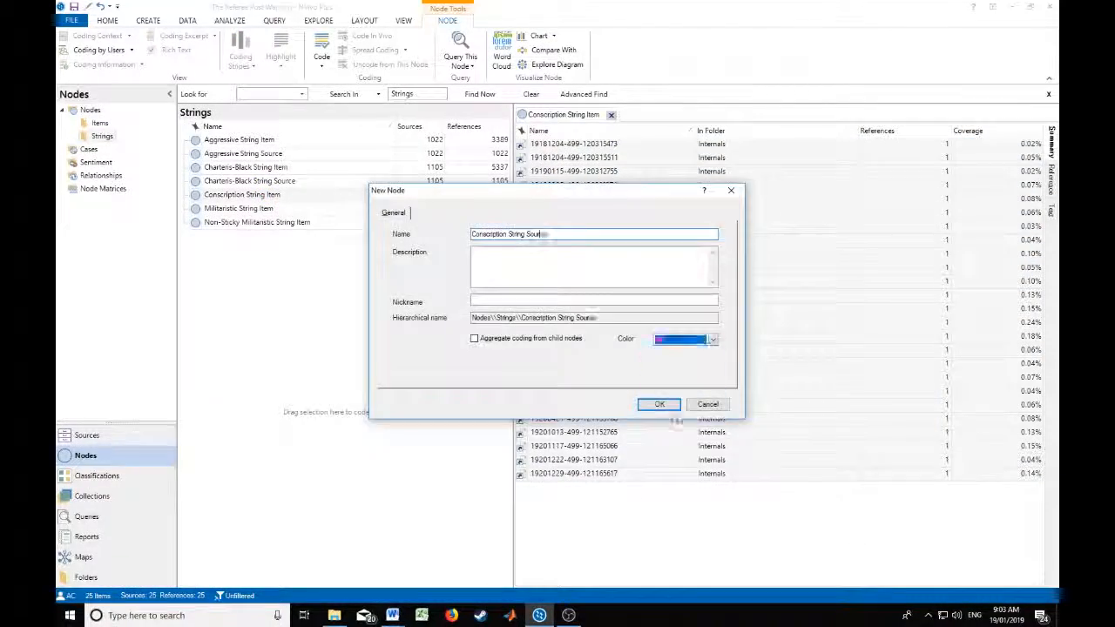
click(659, 404)
Step: Create a blue node named Militaristic String Source in the Strings folder from all sources of the Militaristic String Item node
double_click(308, 221)
click(984, 143)
drag(1037, 143, 1037, 568)
shift+click(766, 282)
right_click(751, 242)
click(901, 400)
click(589, 390)
text(Militaristic String Source)
click(659, 403)
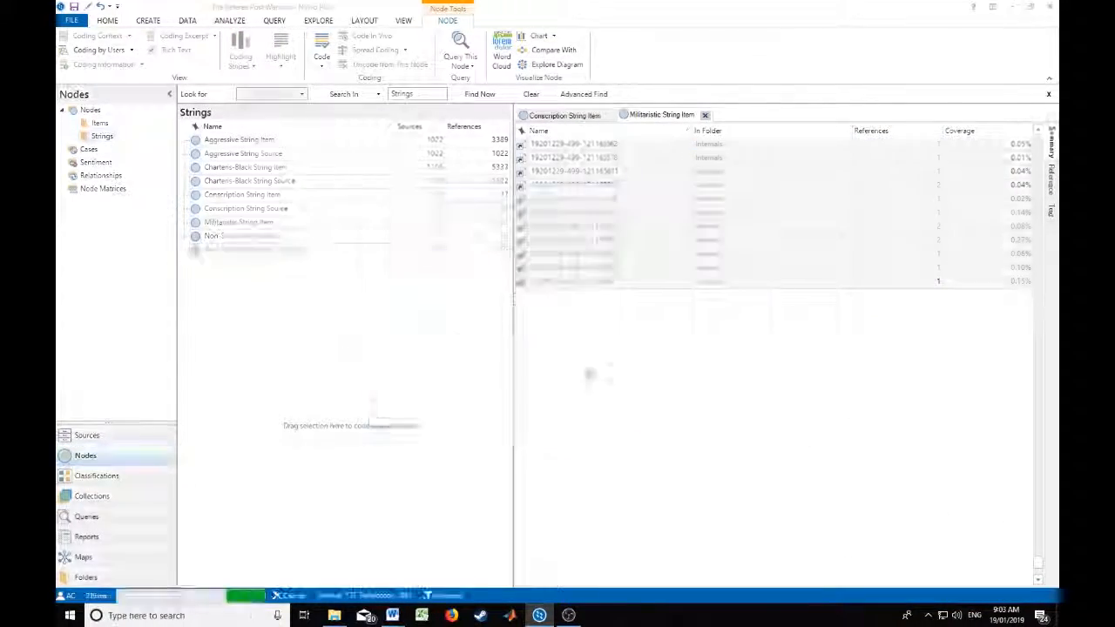
click(705, 115)
click(611, 115)
Step: Create a green node named Non-Sticky Militaristic String Source in the Strings folder from all sources of the Non-Sticky Militaristic String Item node
double_click(258, 251)
shift+click(749, 226)
right_click(697, 198)
click(836, 356)
click(589, 390)
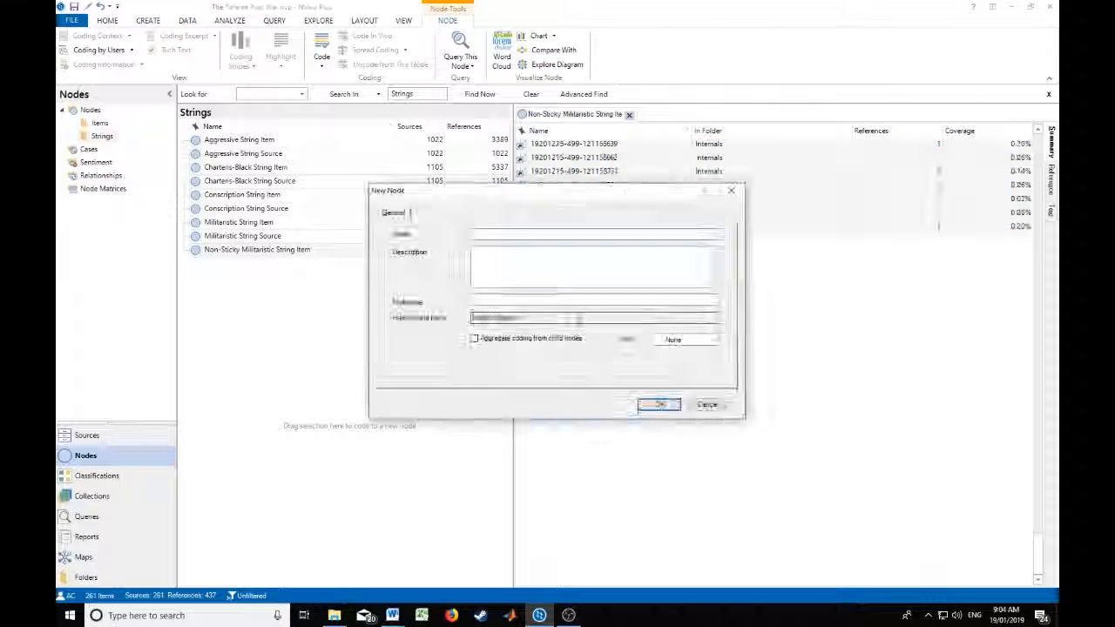
text(Non-Sticky Militaristic String Source)
click(659, 403)
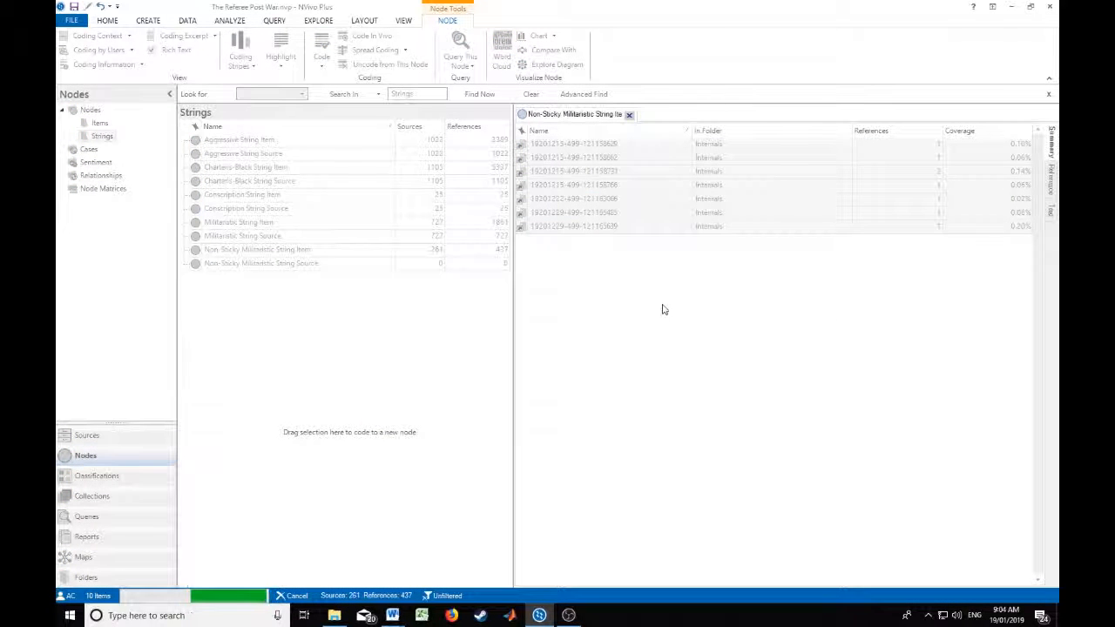
click(629, 116)
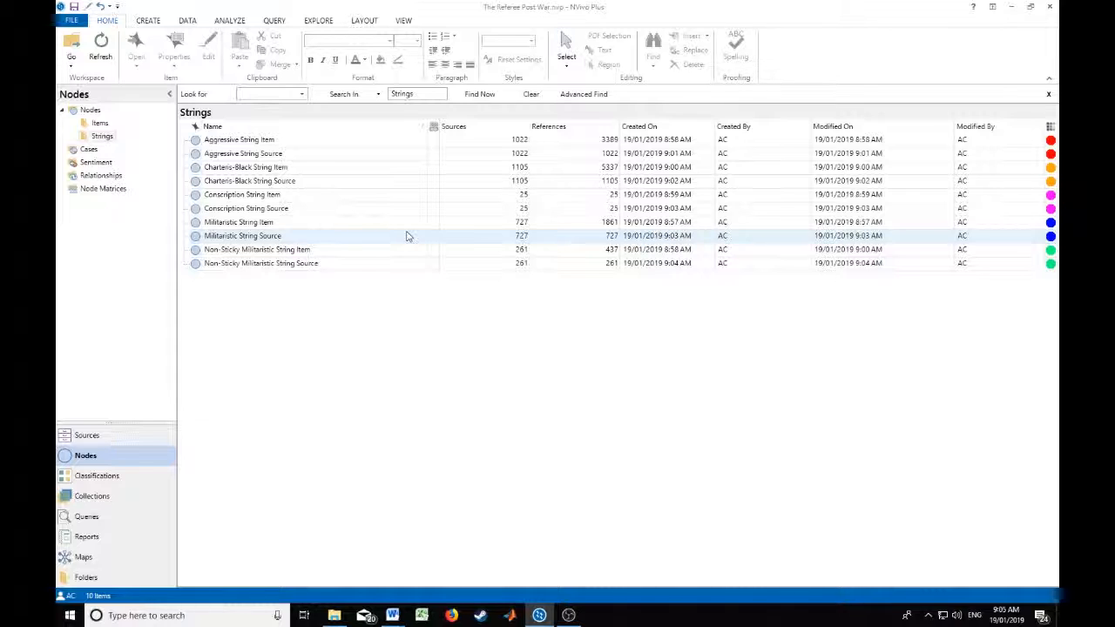
Step: Create a node named Total Sources in the Strings folder from all internal sources, and return to the nodes view
click(72, 434)
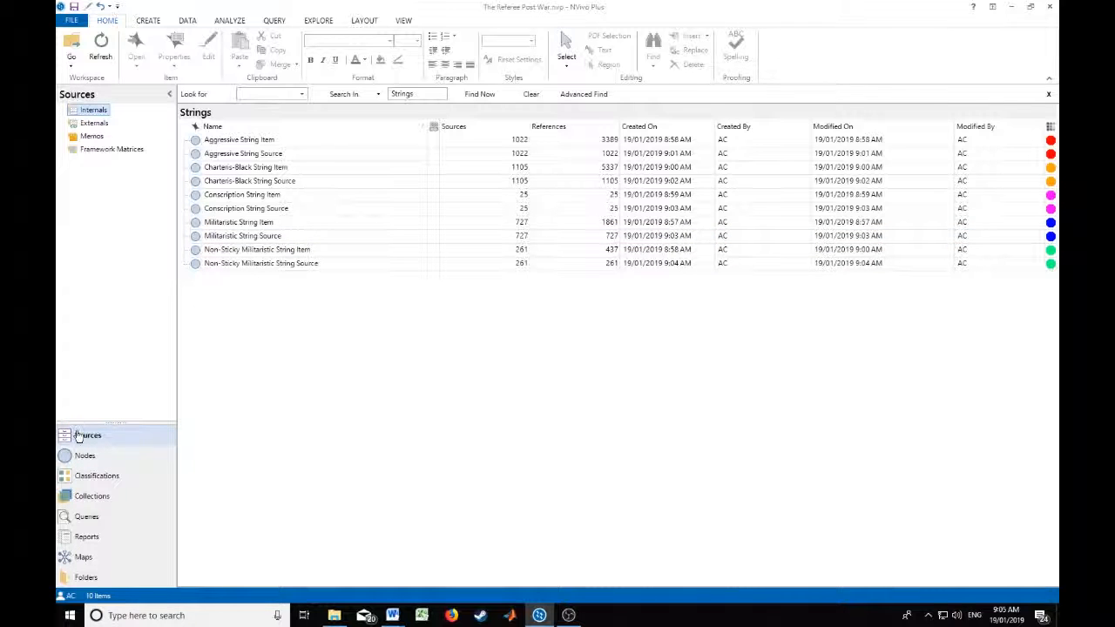
click(254, 142)
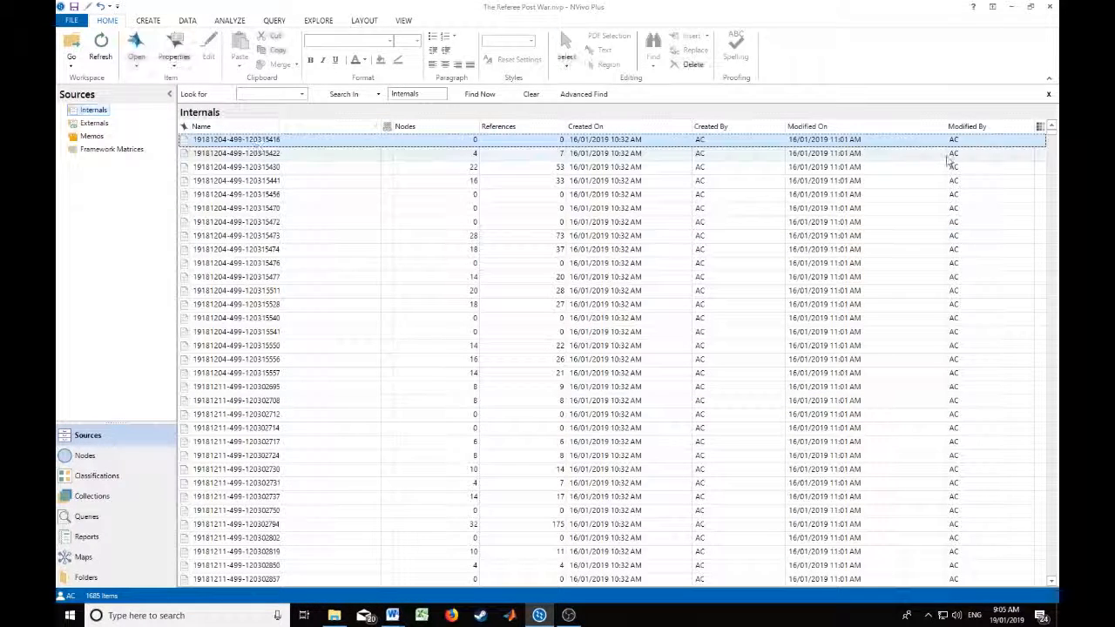
drag(1052, 134, 1052, 575)
shift+click(713, 347)
right_click(728, 273)
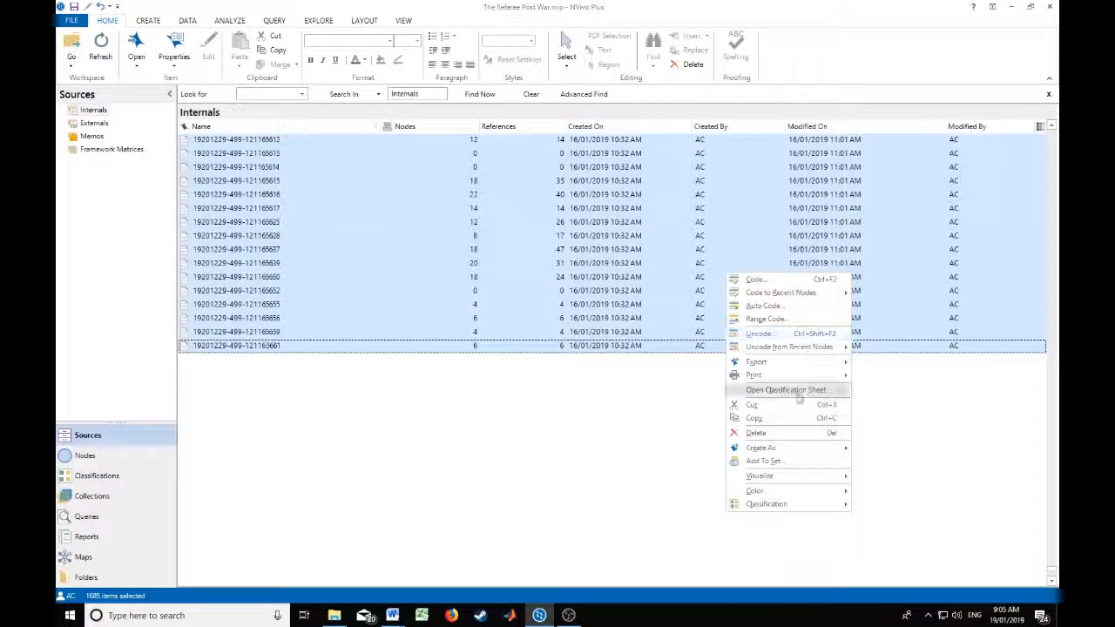
mouse_move(788, 450)
click(890, 462)
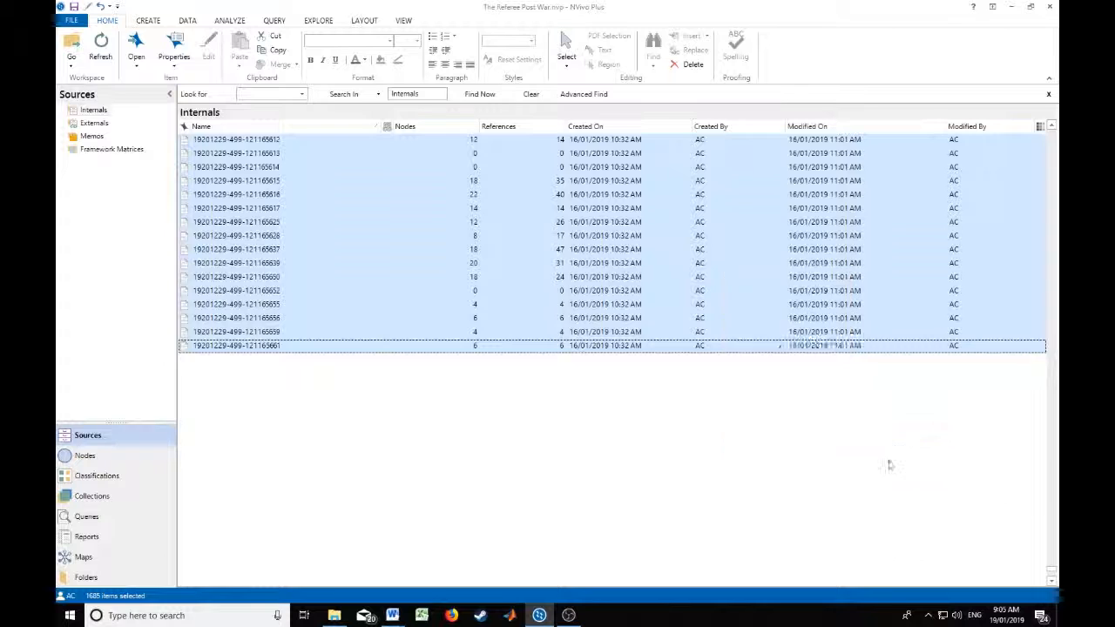
click(460, 207)
click(499, 220)
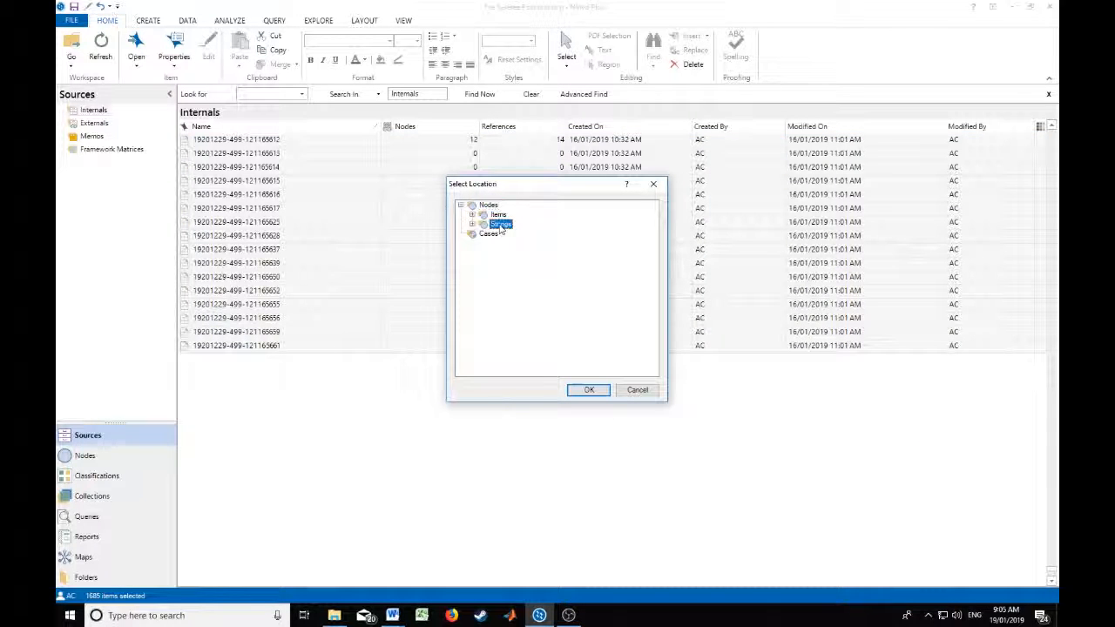
click(586, 390)
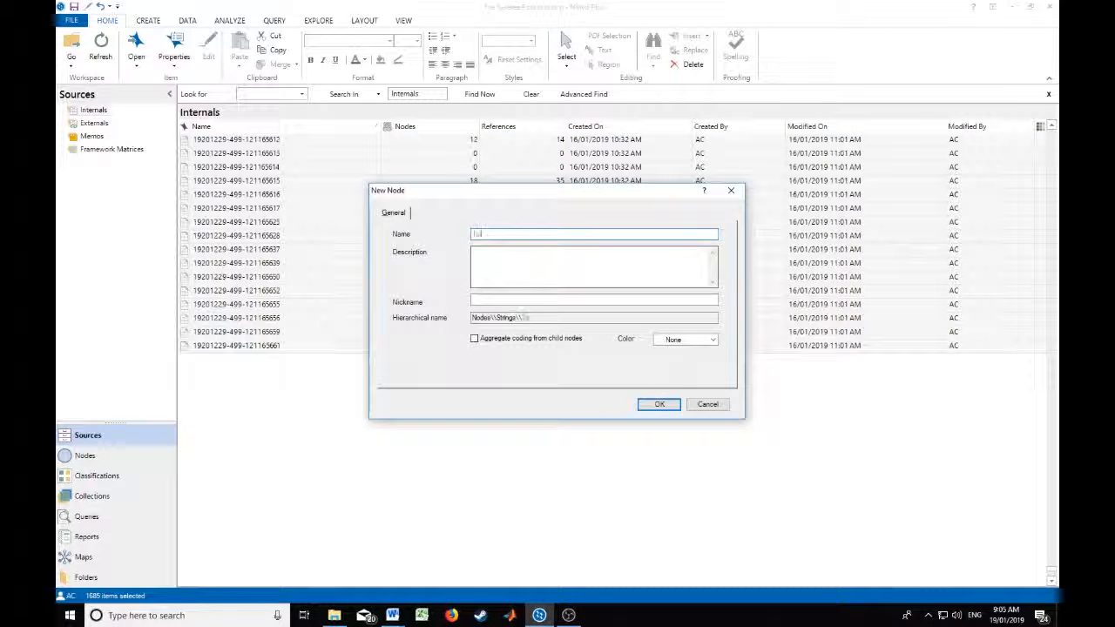
text(Total Sources)
click(658, 404)
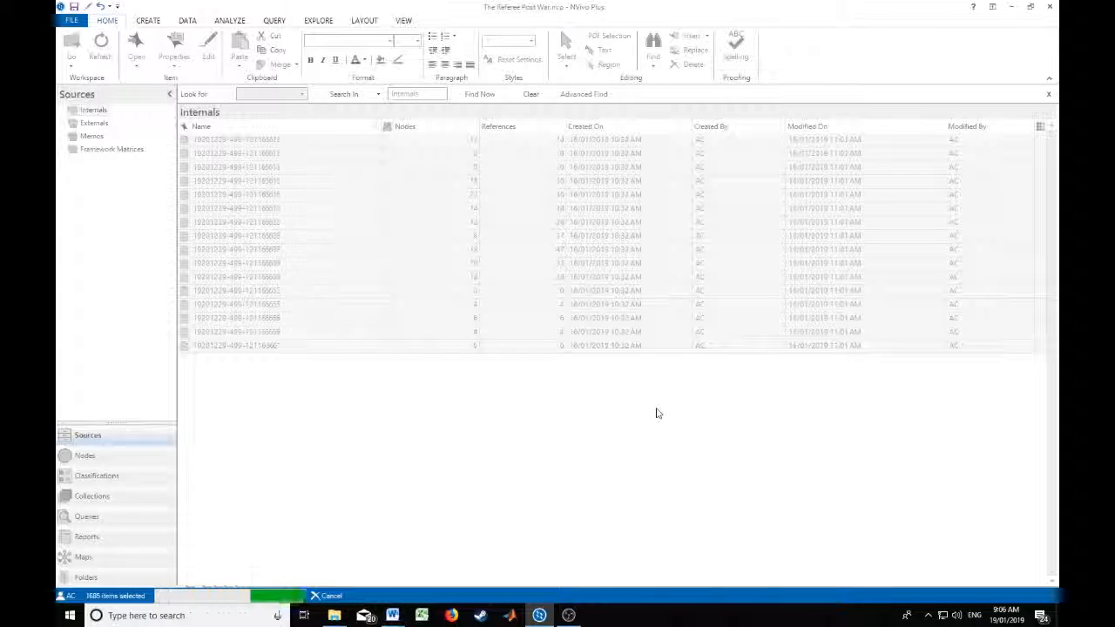
click(105, 458)
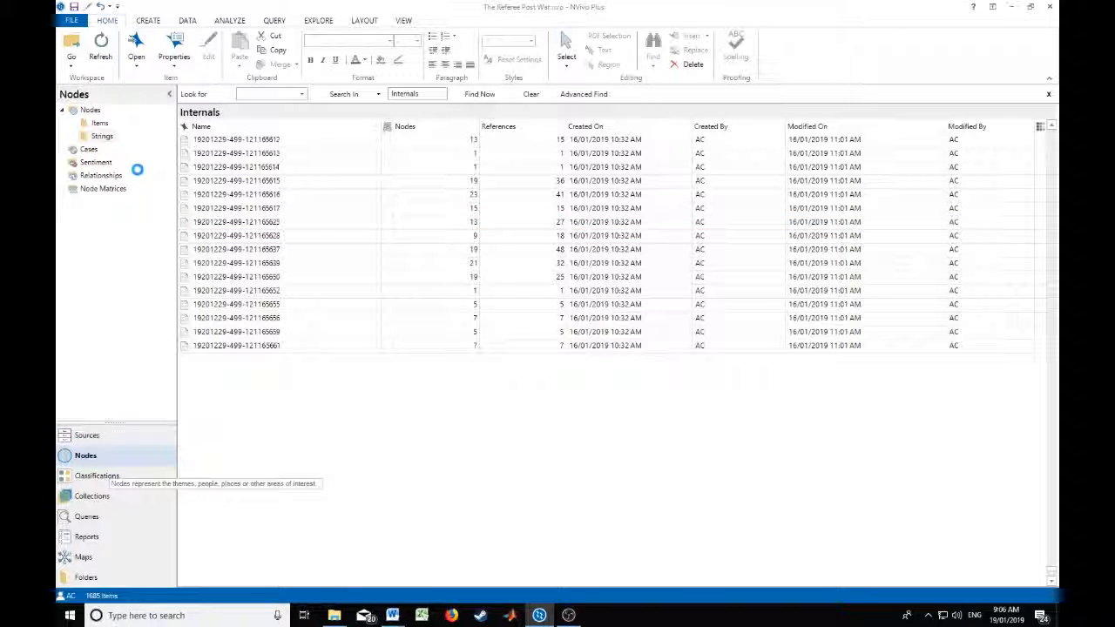